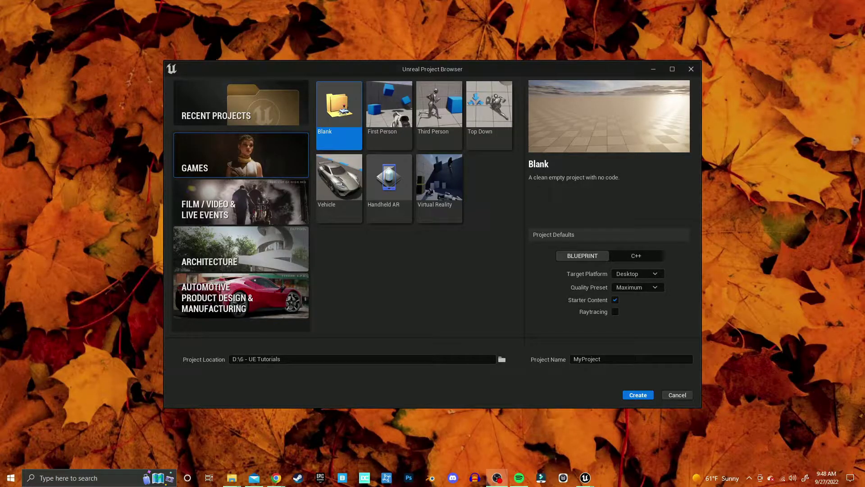
Step: Create a new project from the Third Person template named ZiplineTutorial
click(439, 115)
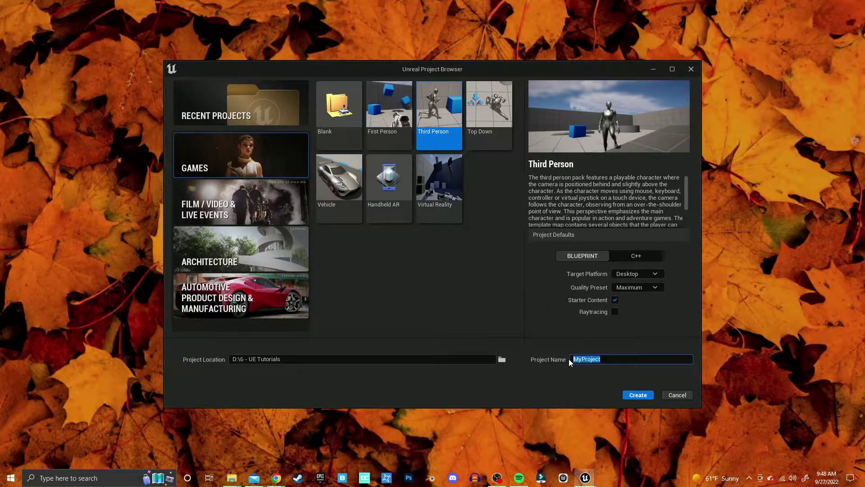
text(Zipline)
text(Tutorial)
click(638, 395)
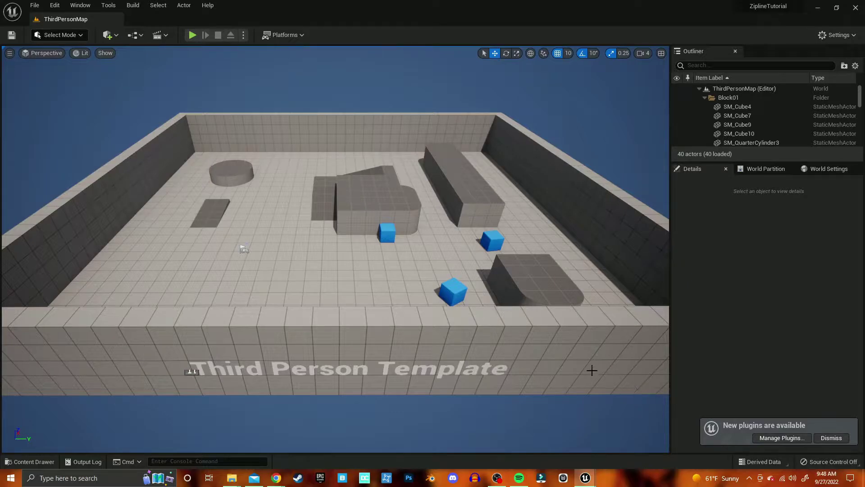
Step: In the UE5_Ziplines editor, start migrating the Felxible Modular Ziplines folder and accept the asset list
mouse_move(589, 470)
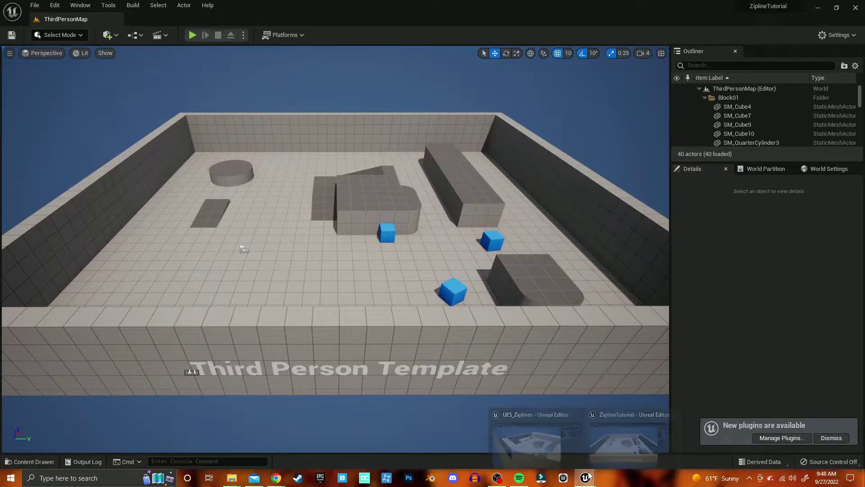
click(561, 445)
click(561, 445)
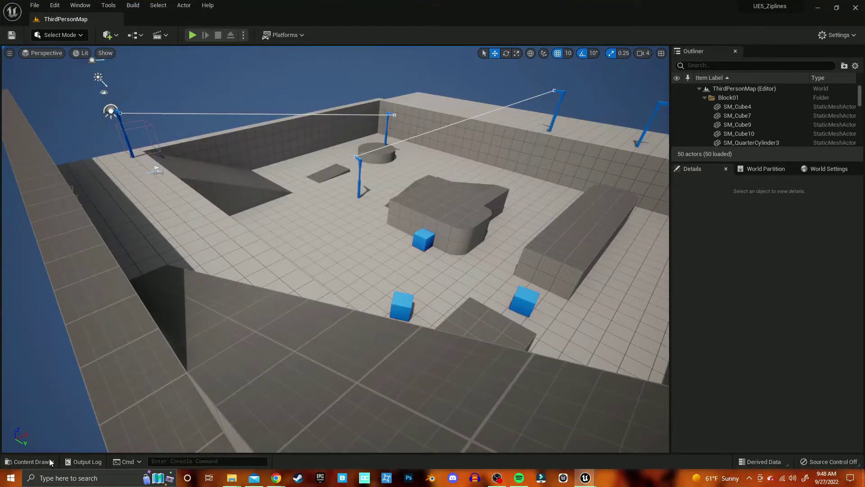
click(51, 462)
right_click(173, 331)
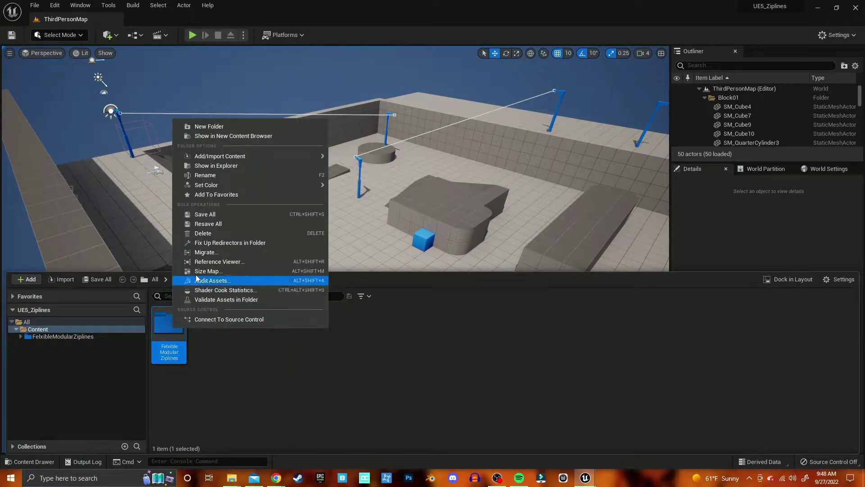
click(202, 252)
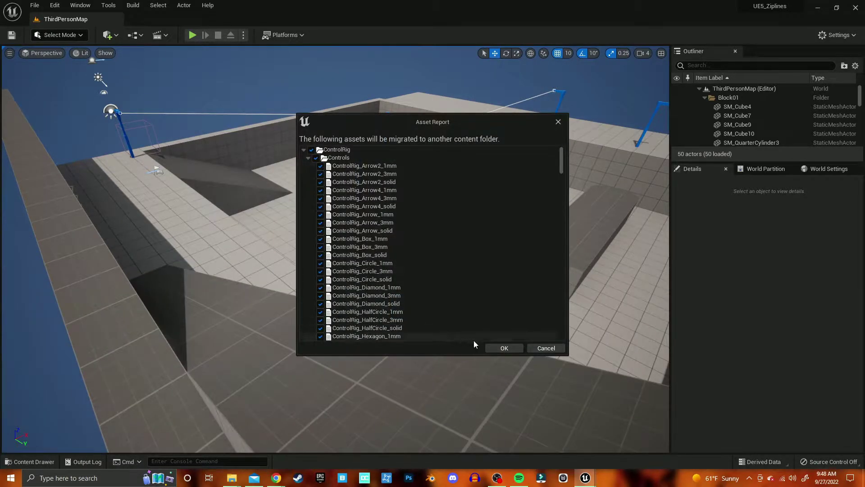
click(515, 348)
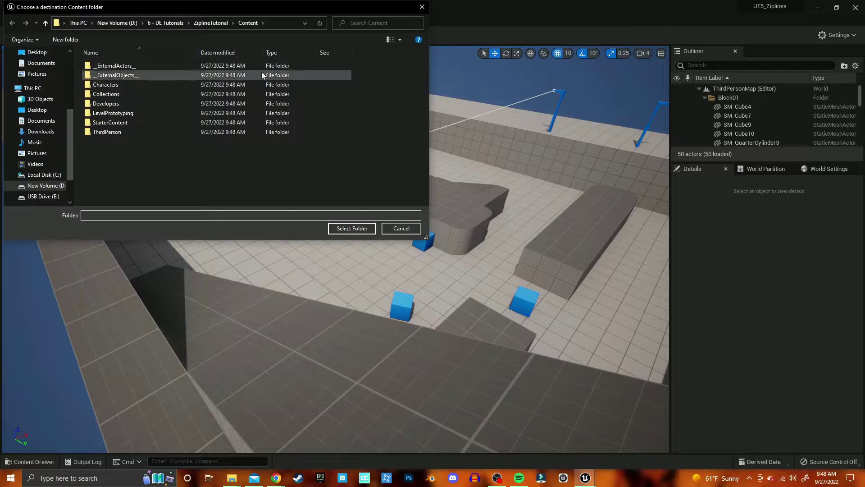
Step: Set ZiplineTutorial's Content folder as the destination and confirm migrating into a consolidated folder
click(172, 23)
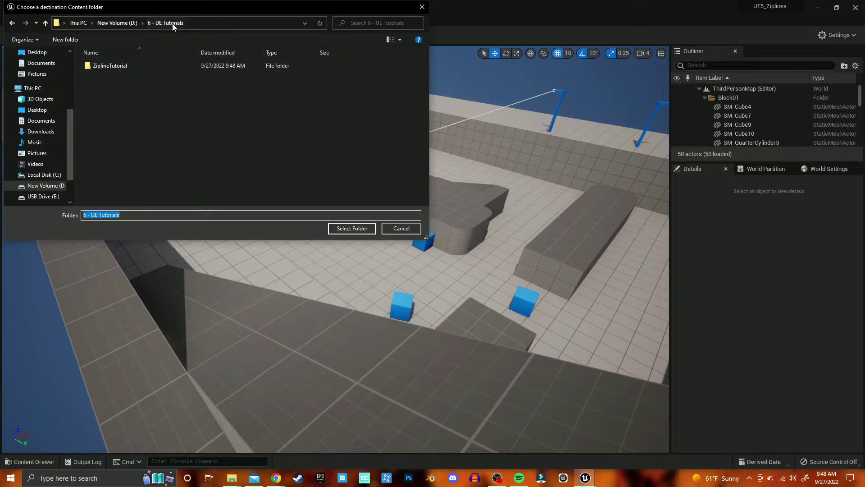
double_click(113, 66)
click(103, 75)
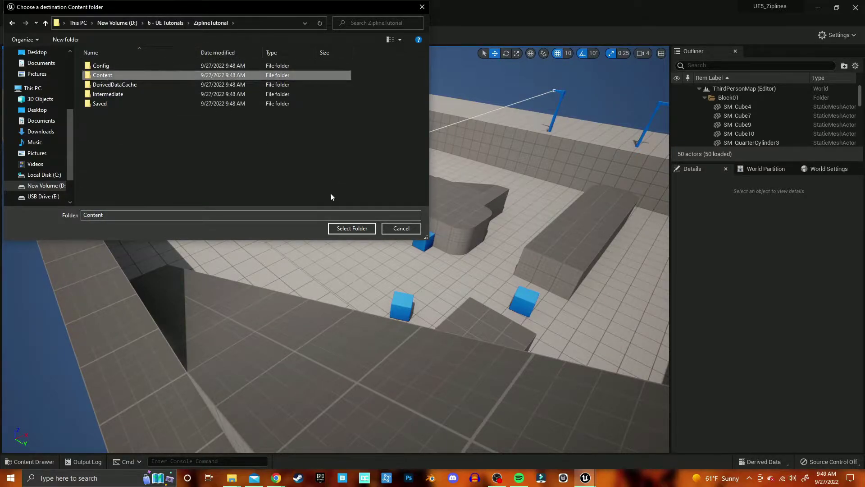
click(353, 228)
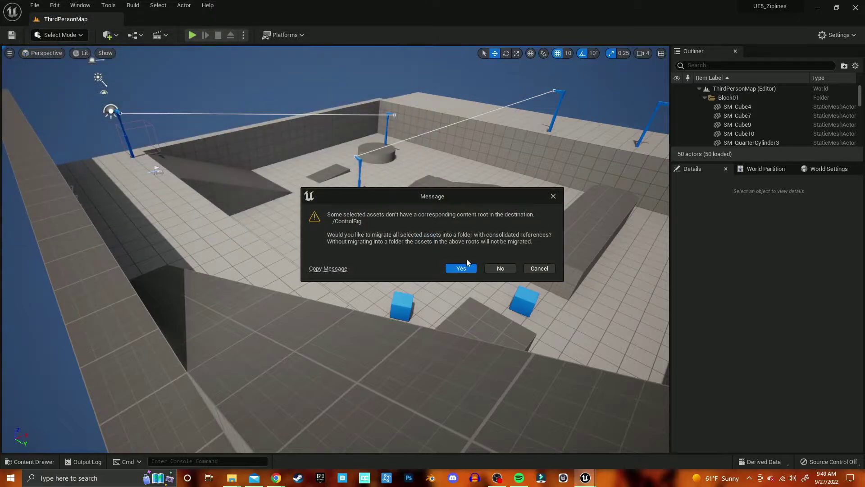
click(497, 269)
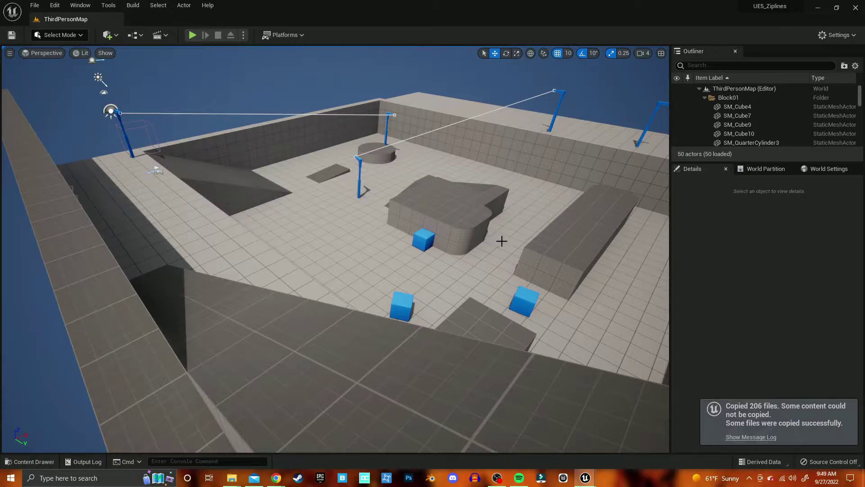
Step: Close UE5_Ziplines and drop a Zipline_Actor from the pack's Blueprints folder onto the level floor
click(856, 8)
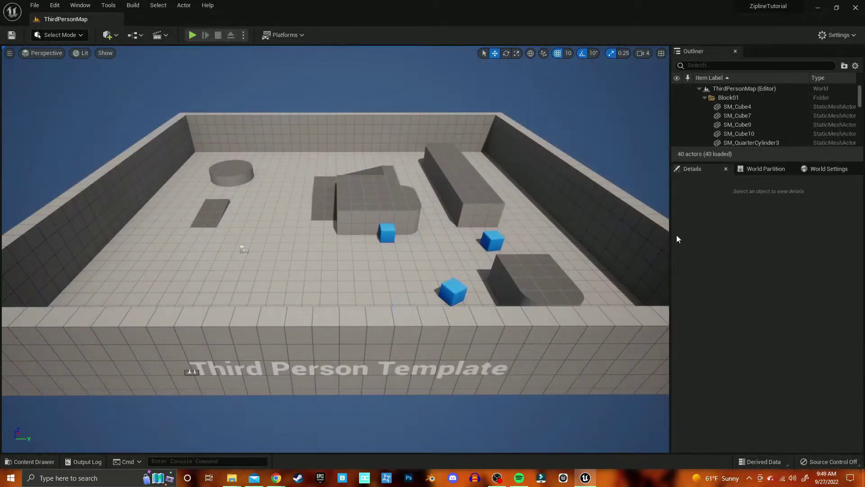
click(46, 462)
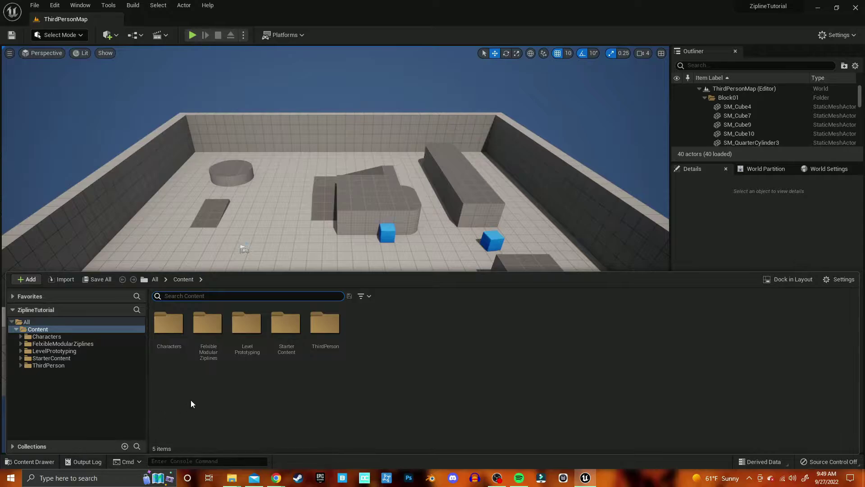
double_click(206, 338)
double_click(206, 338)
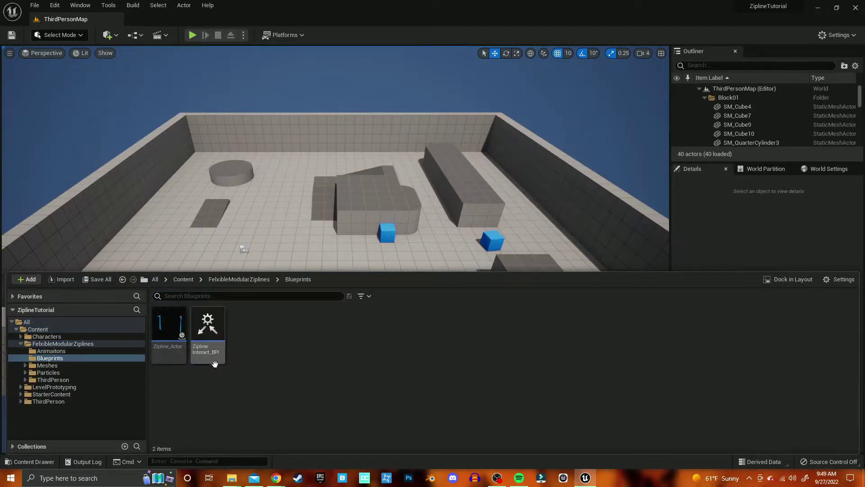
mouse_move(172, 334)
mouse_down()
mouse_move(266, 218)
mouse_move(252, 309)
mouse_up()
key(f)
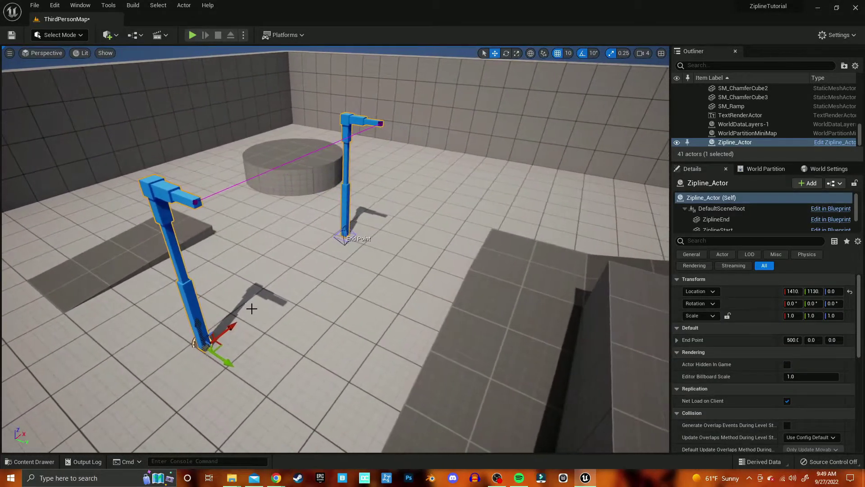
Step: Rotate the zipline so its end swings left and pull its End Point out to 920
key(e)
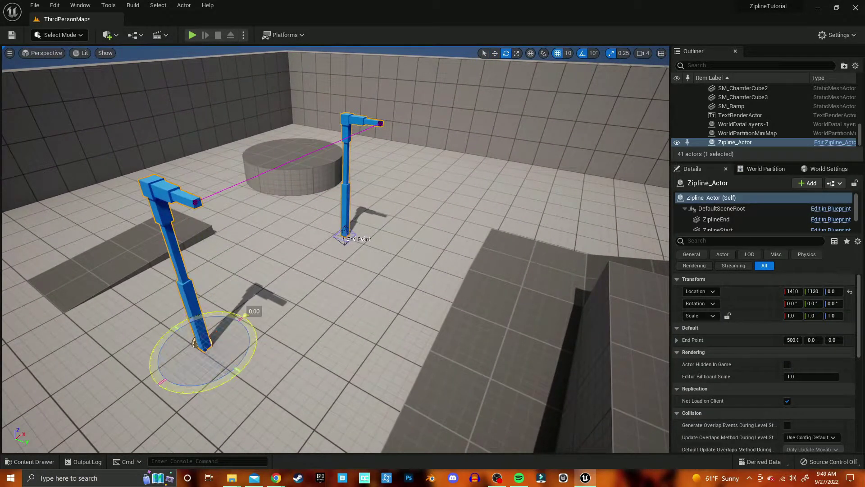
mouse_move(250, 306)
mouse_down()
mouse_move(245, 315)
mouse_move(251, 306)
mouse_up()
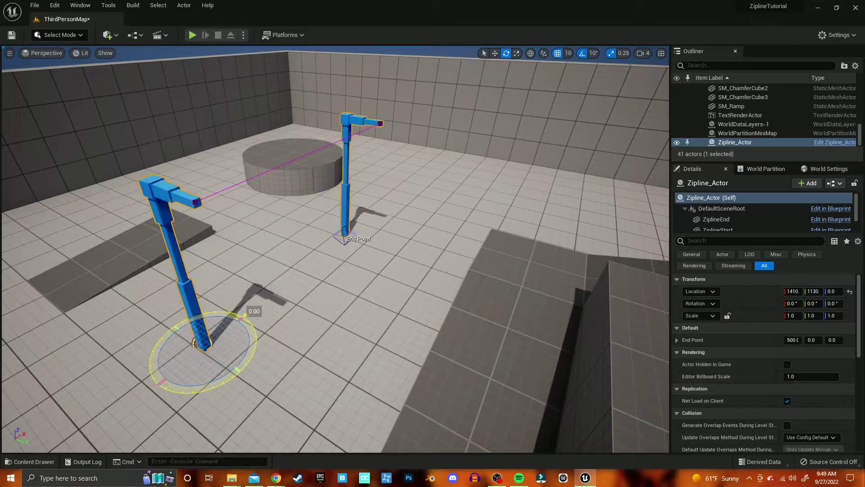
click(345, 238)
drag(364, 220, 407, 179)
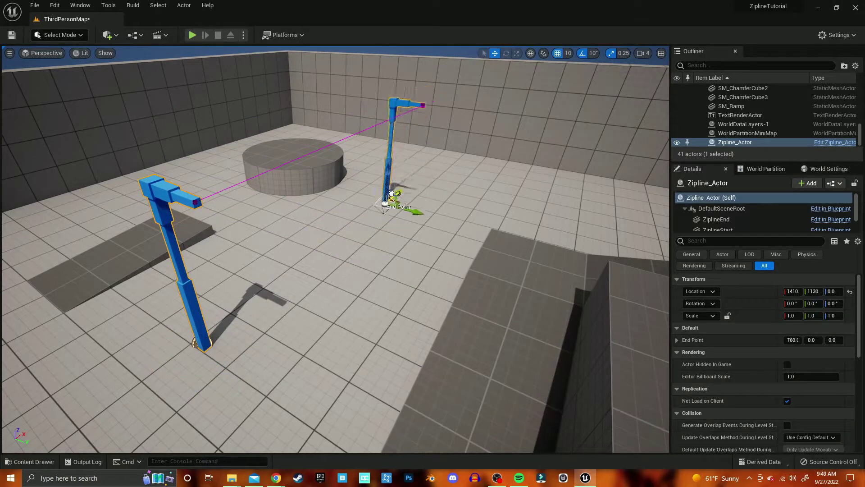
Step: Play-test the level, running the character to the zipline and riding it
click(192, 35)
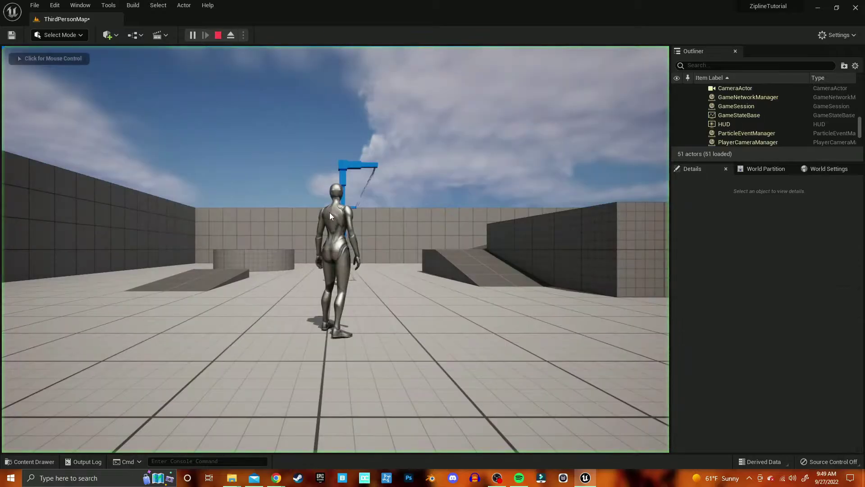
key(w)
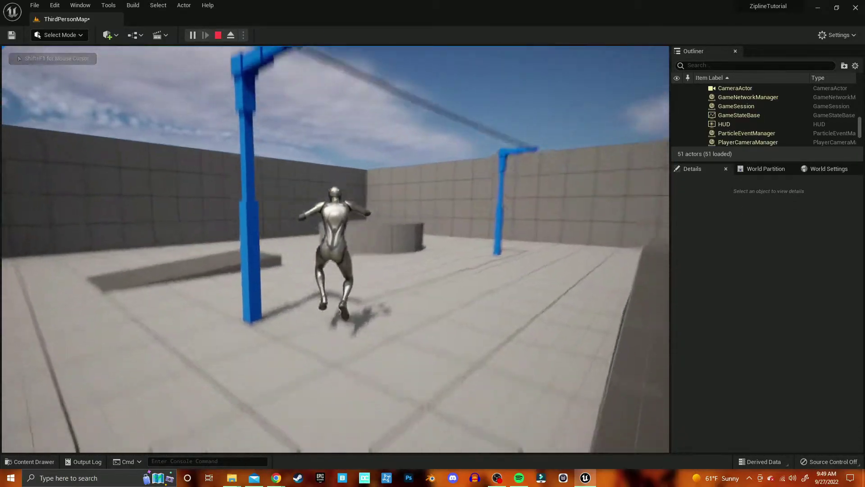
key(Escape)
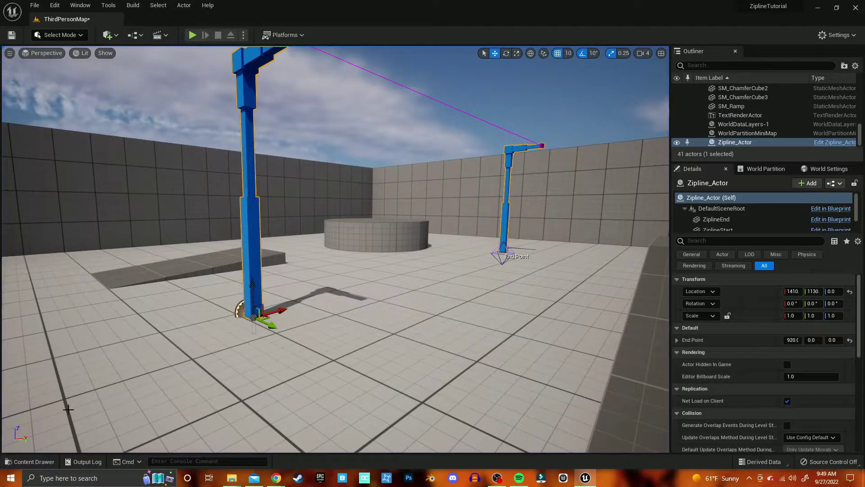
Step: Browse to Content > ThirdPerson > Blueprints and open BP_ThirdPersonCharacter
click(30, 462)
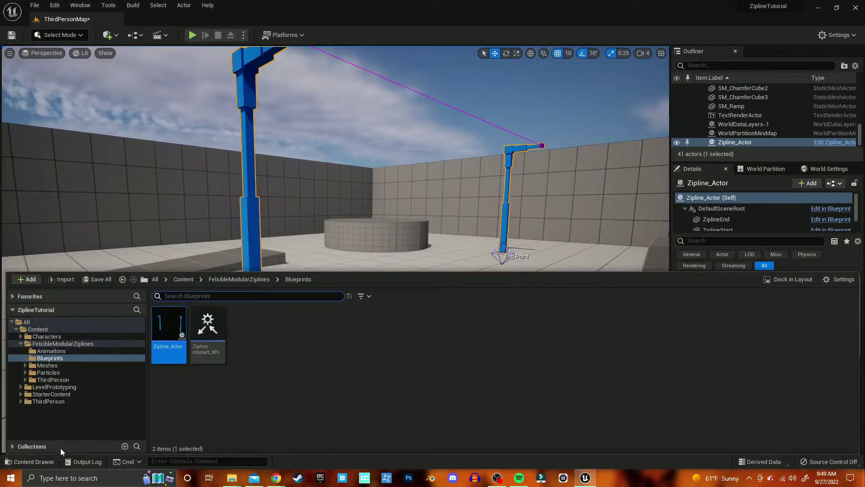
click(188, 278)
click(331, 326)
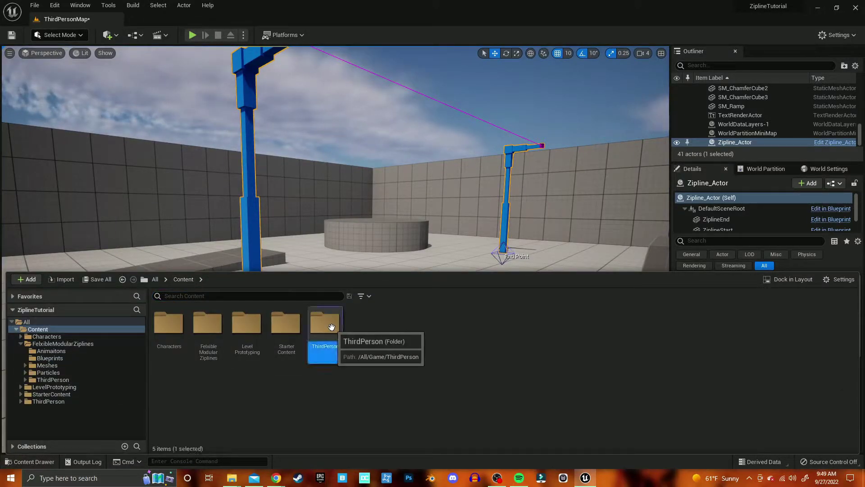
double_click(332, 326)
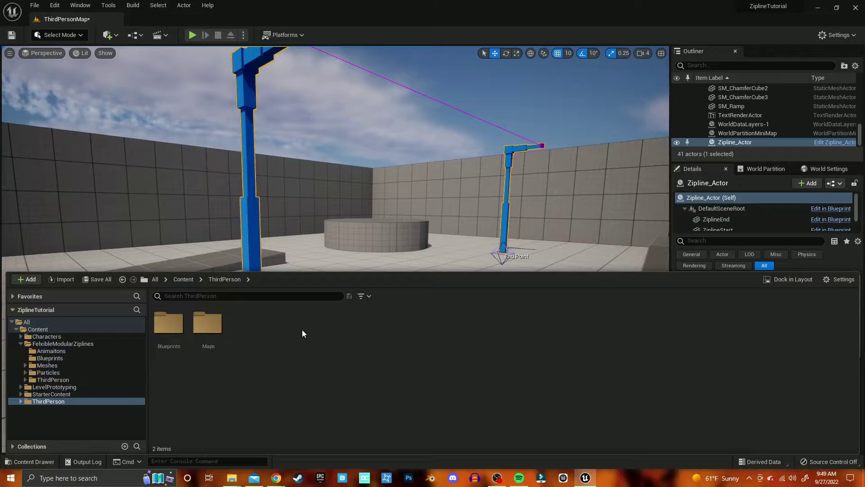
double_click(168, 342)
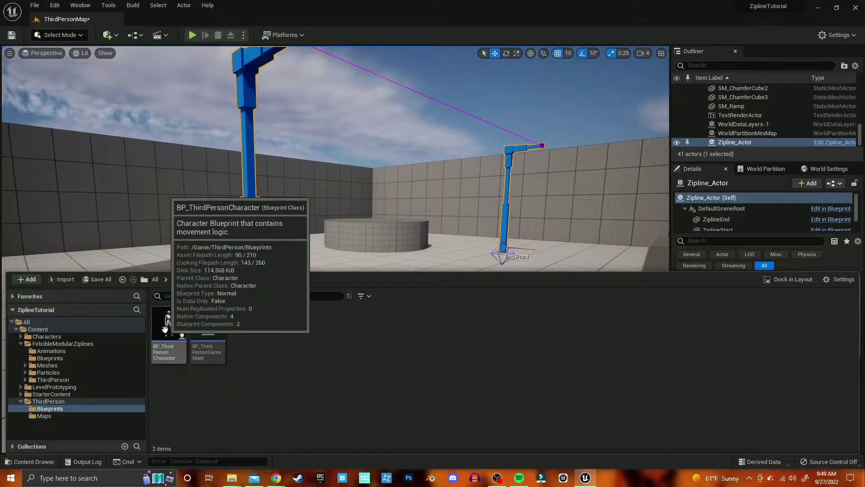
click(166, 332)
drag(169, 329, 252, 293)
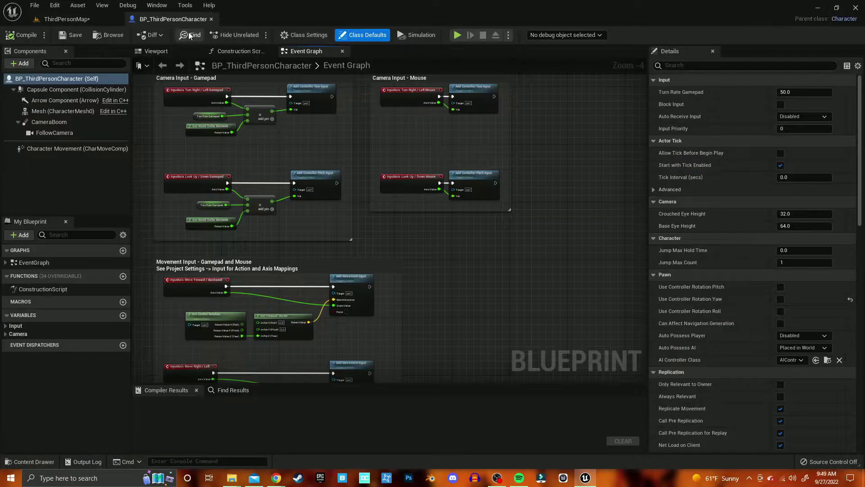
Step: Delete the InputAction Jump event with its Jump and Stop Jumping nodes
right_drag(323, 245, 322, 191)
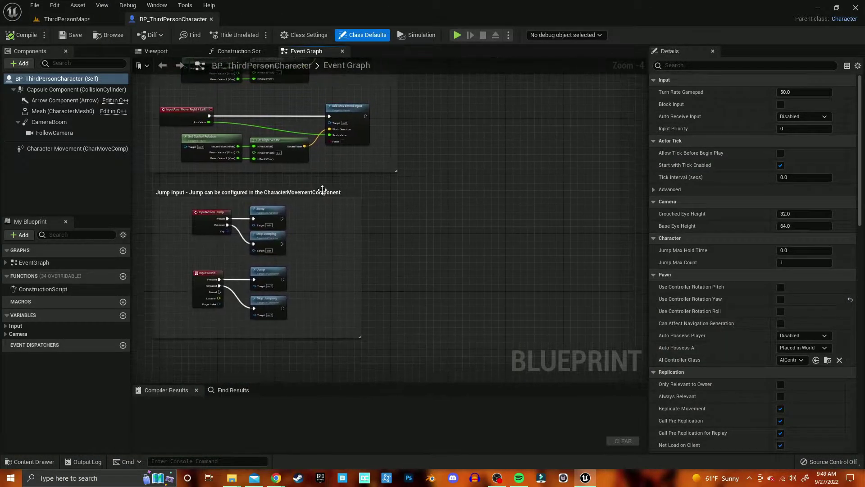
drag(303, 213, 199, 241)
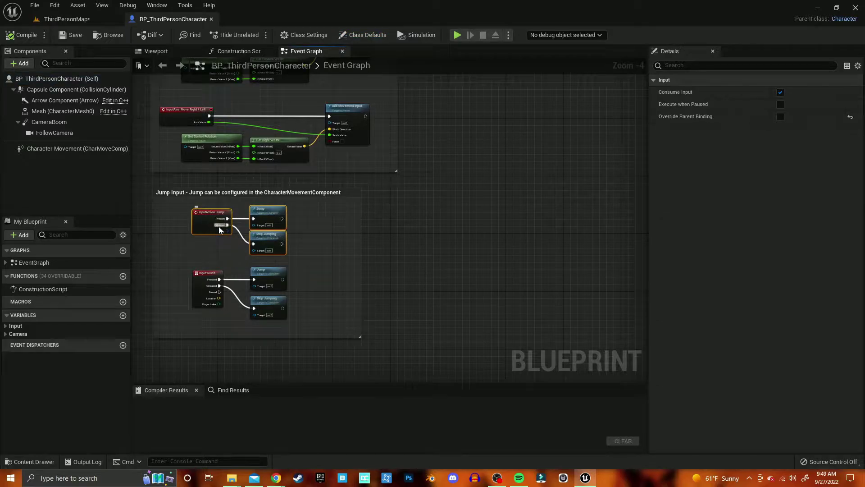
key(Delete)
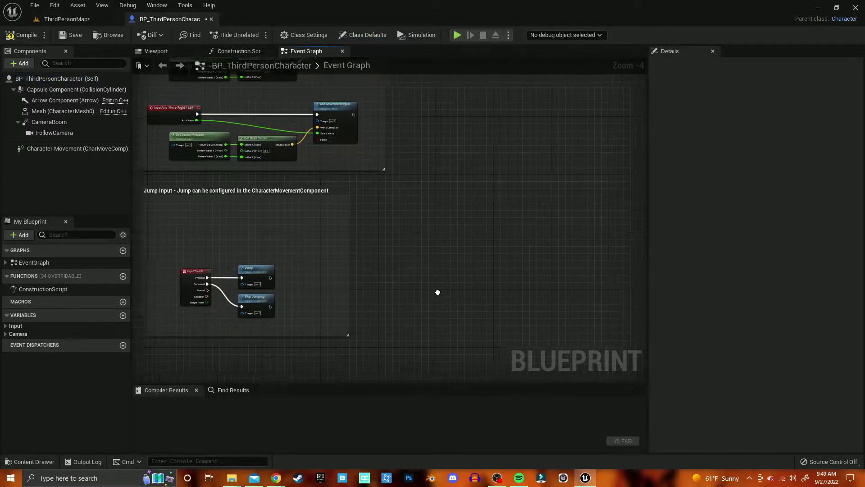
scroll(302, 191, down, 4)
right_drag(298, 191, 258, 145)
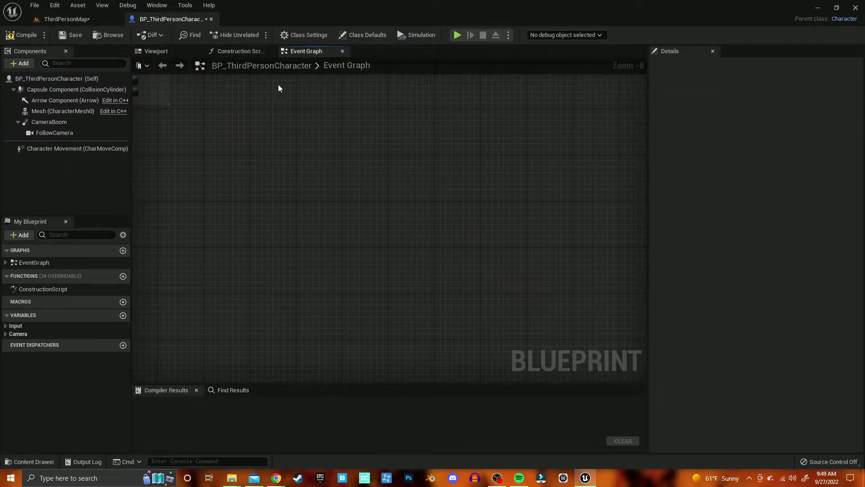
Step: Add ZiplineInteract_BPI to the blueprint's Implemented Interfaces in Class Settings
click(303, 34)
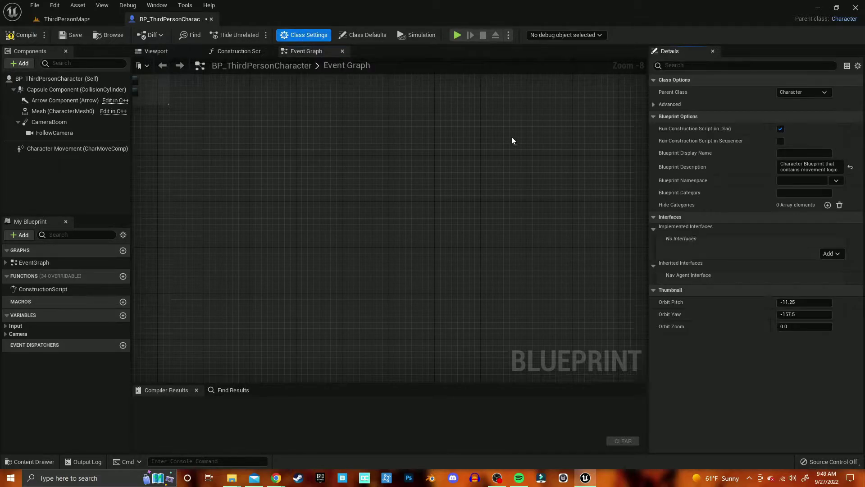
click(831, 254)
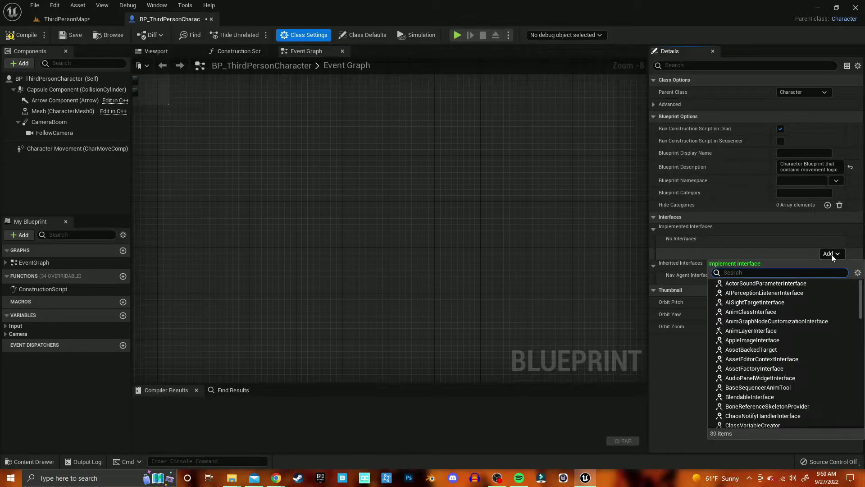
text(zipl)
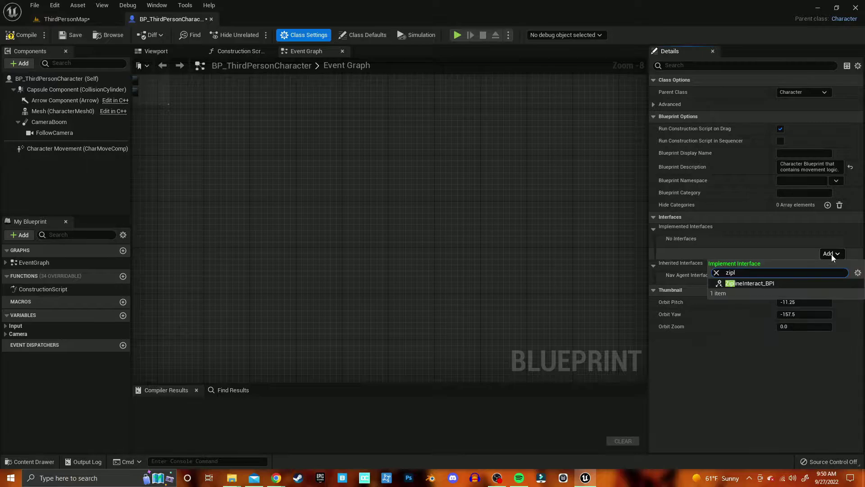
click(761, 284)
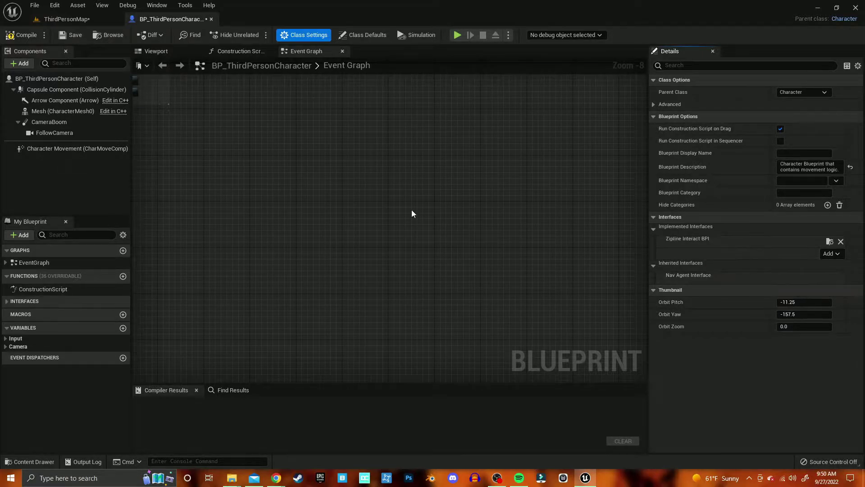
Step: Compile and save BP_ThirdPersonCharacter
click(23, 37)
click(69, 36)
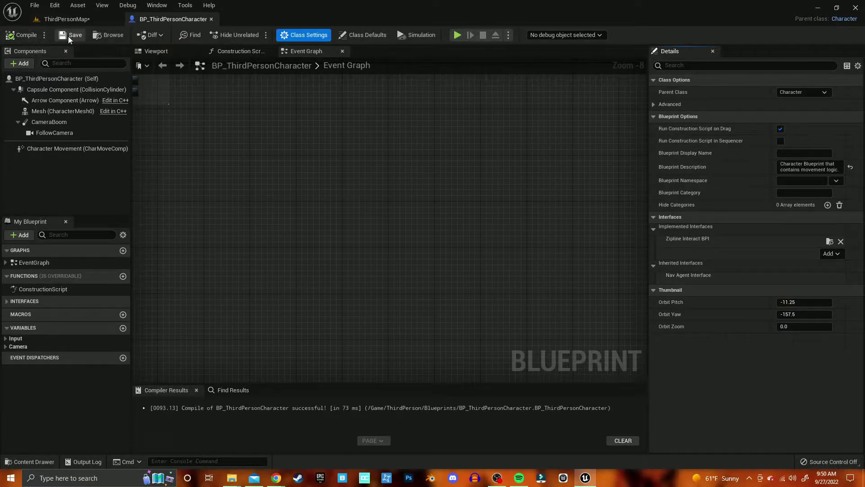
click(42, 458)
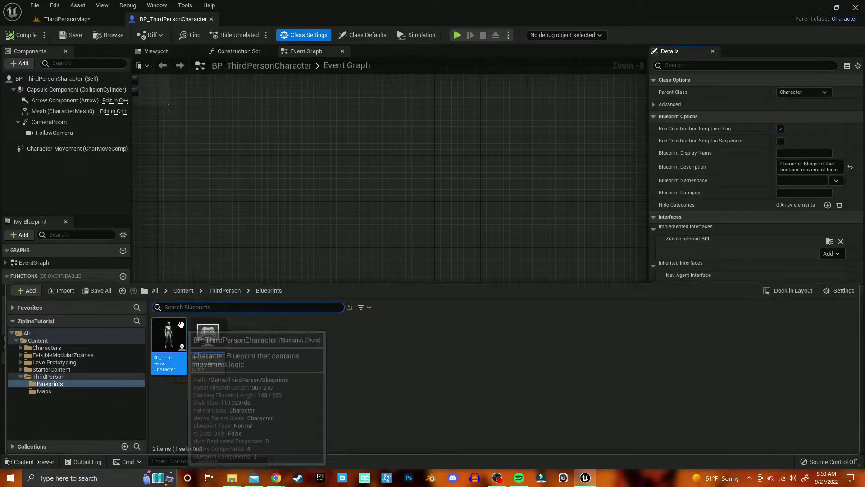
Step: Browse to FelxibleModularZiplines > ThirdPerson > Blueprints and open the pack's BP_ThirdPersonCharacter
click(183, 291)
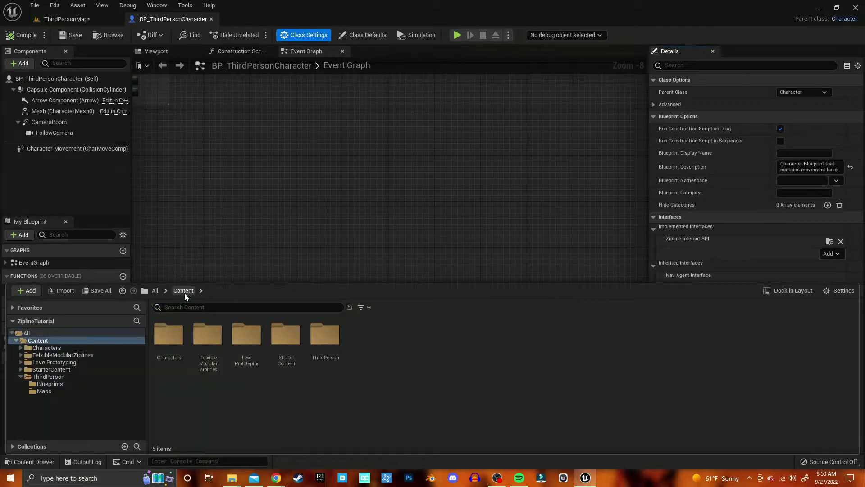
double_click(207, 335)
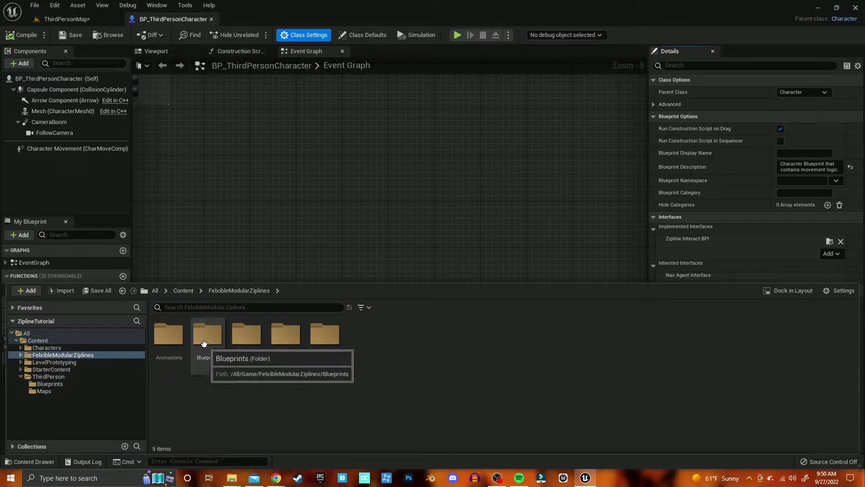
click(205, 342)
double_click(333, 338)
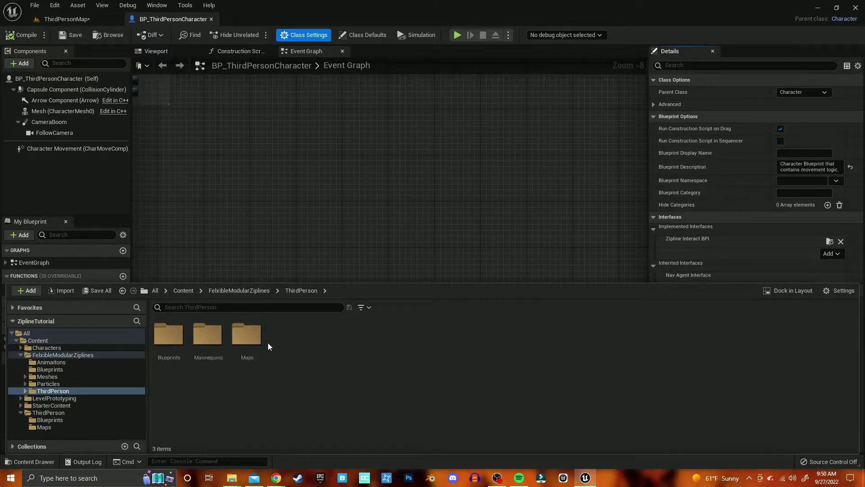
double_click(169, 340)
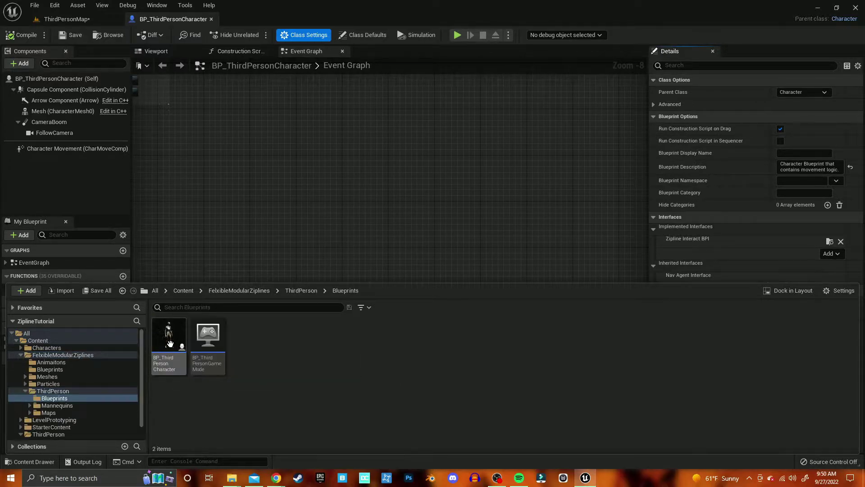
click(170, 333)
double_click(170, 334)
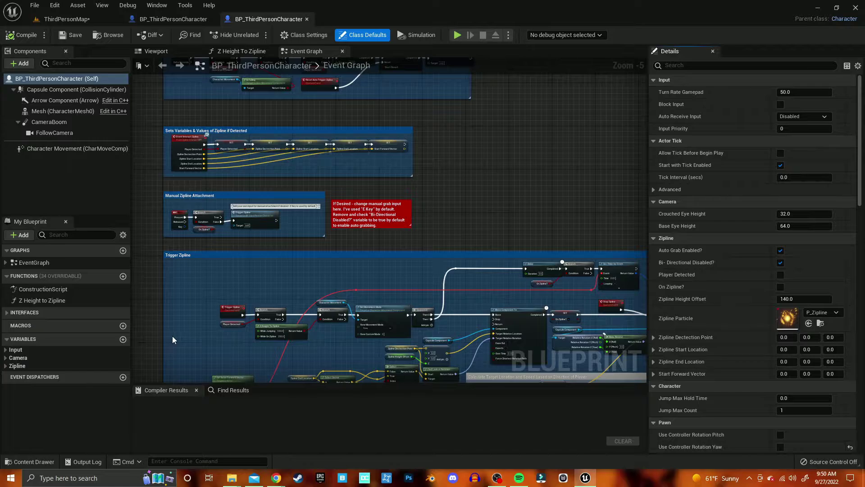
scroll(186, 312, down, 3)
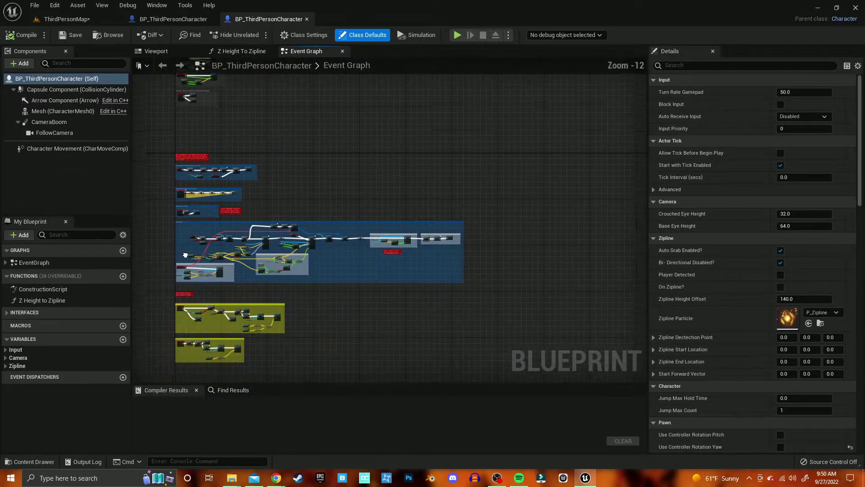
Step: Marquee-select all the zipline node groups in the pack's Event Graph
drag(162, 108, 409, 281)
drag(475, 327, 492, 333)
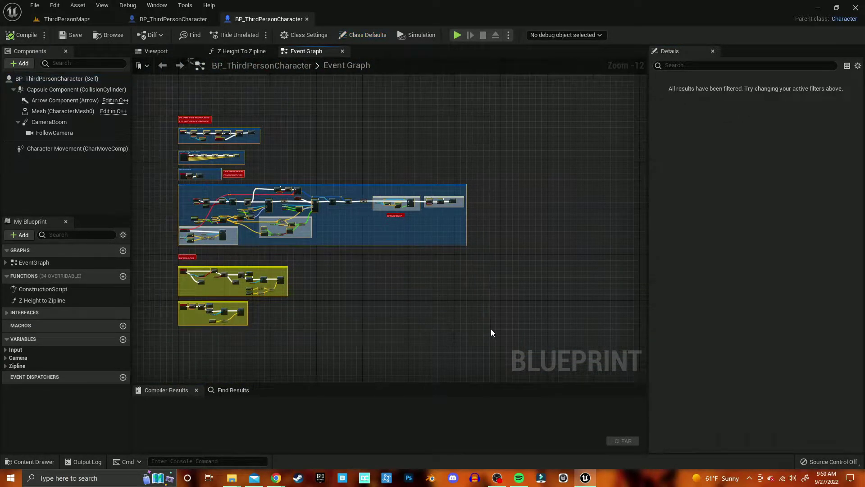
right_drag(488, 328, 470, 312)
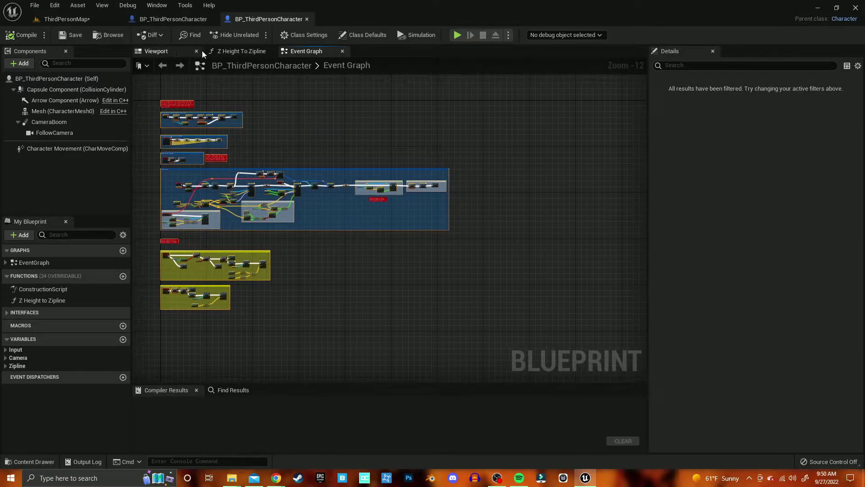
Step: Paste the nodes into the project's character graph, creating a matching Z Height to Zipline function
click(167, 19)
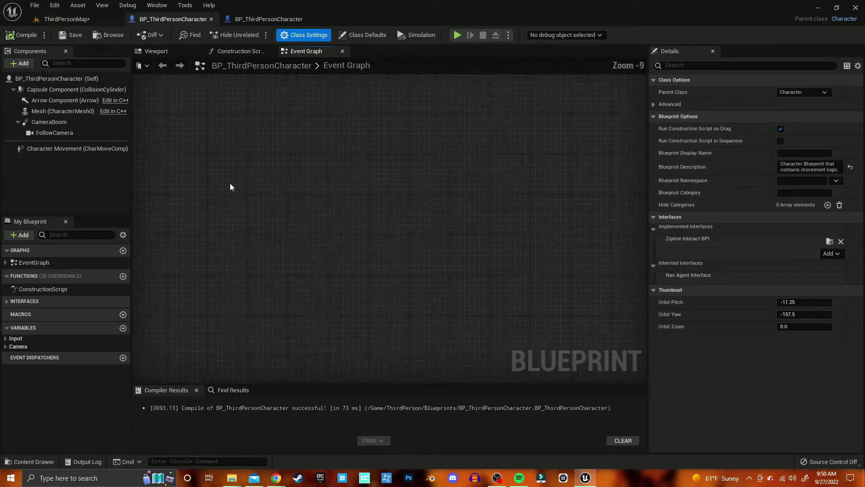
key(ctrl+v)
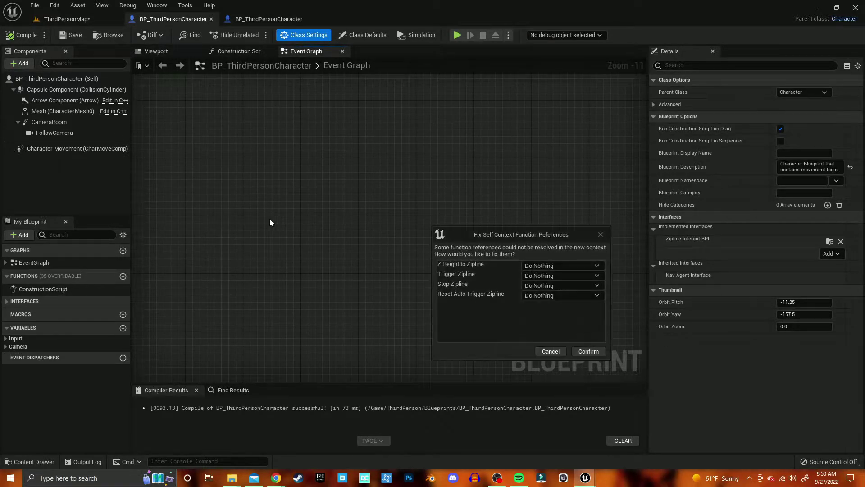
click(540, 266)
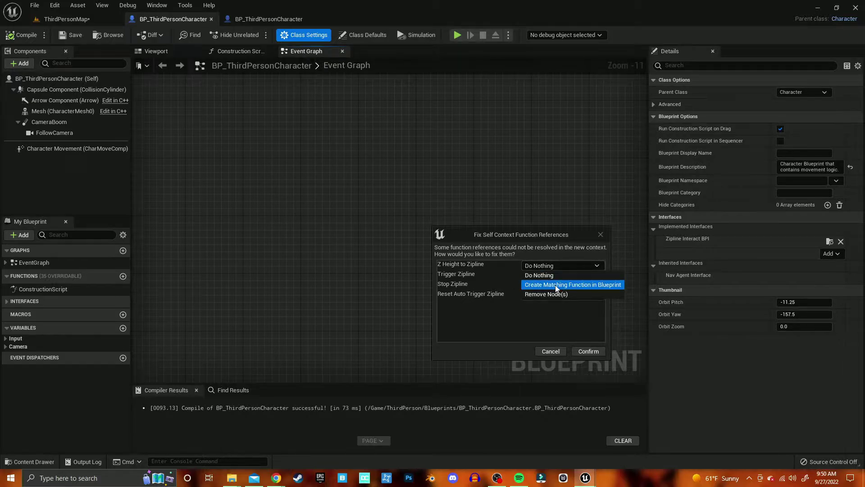
click(562, 285)
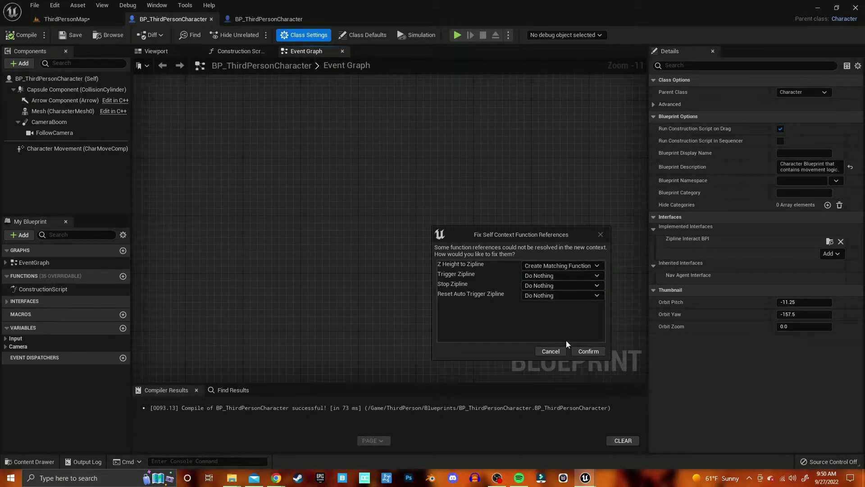
click(584, 351)
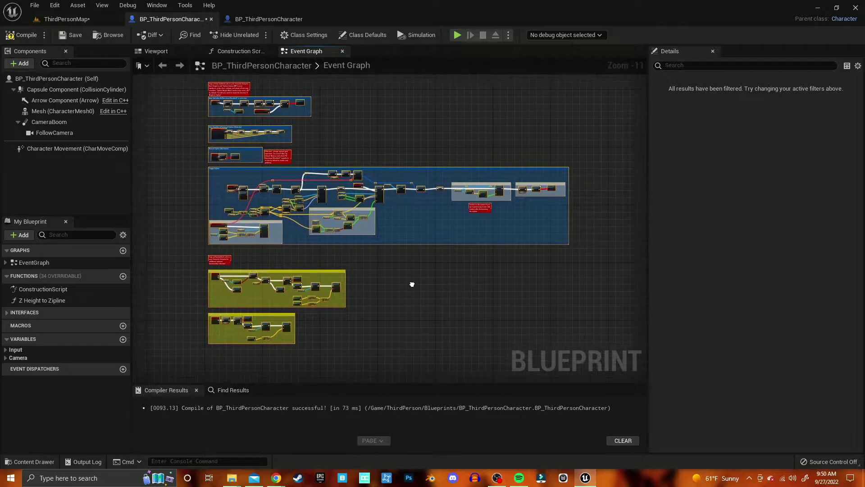
Step: Tick Pure for the Z Height To Zipline function, then return to the pack's character blueprint
right_drag(429, 300, 443, 295)
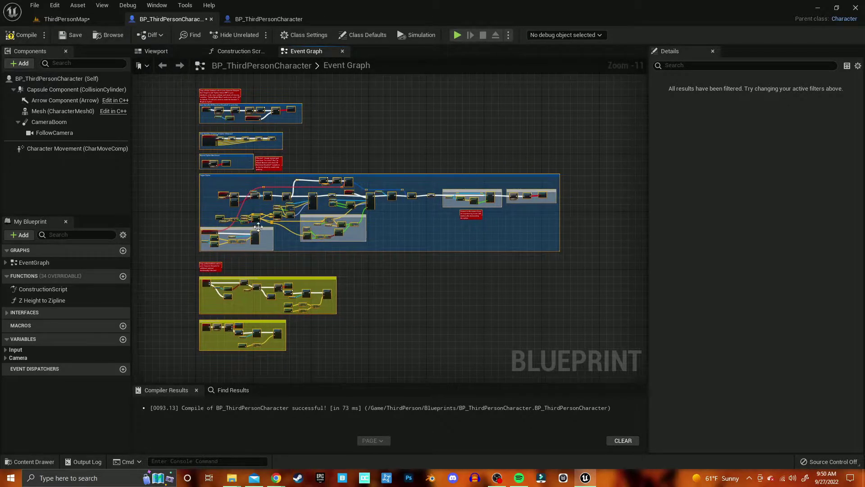
scroll(258, 226, up, 9)
right_drag(187, 192, 177, 201)
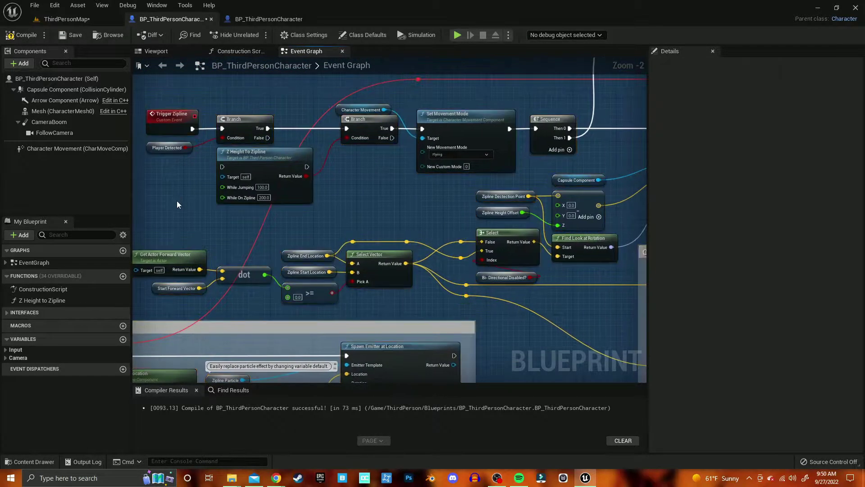
click(259, 160)
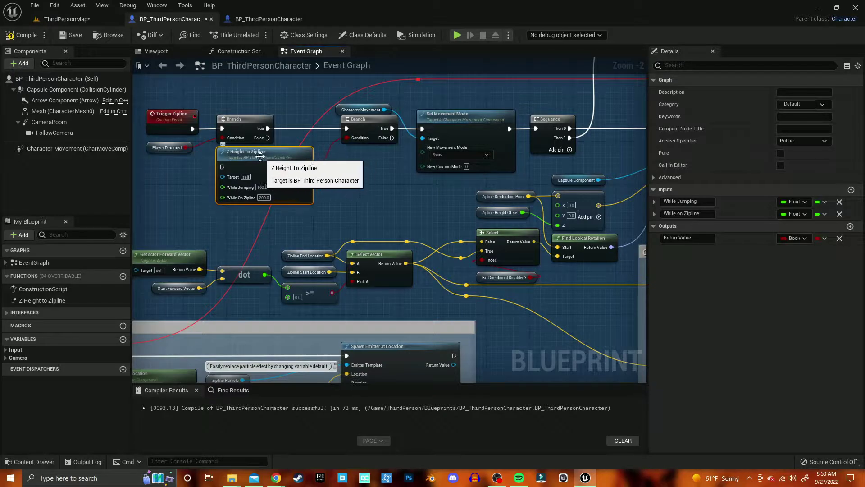
click(780, 153)
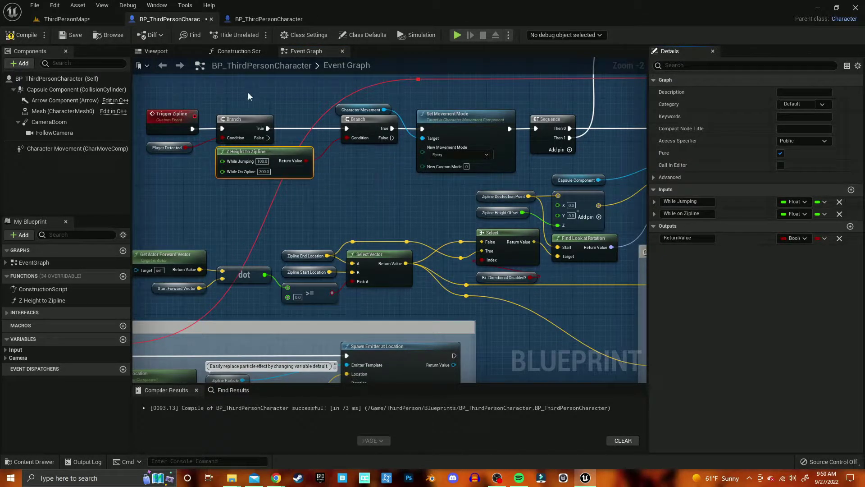
click(237, 22)
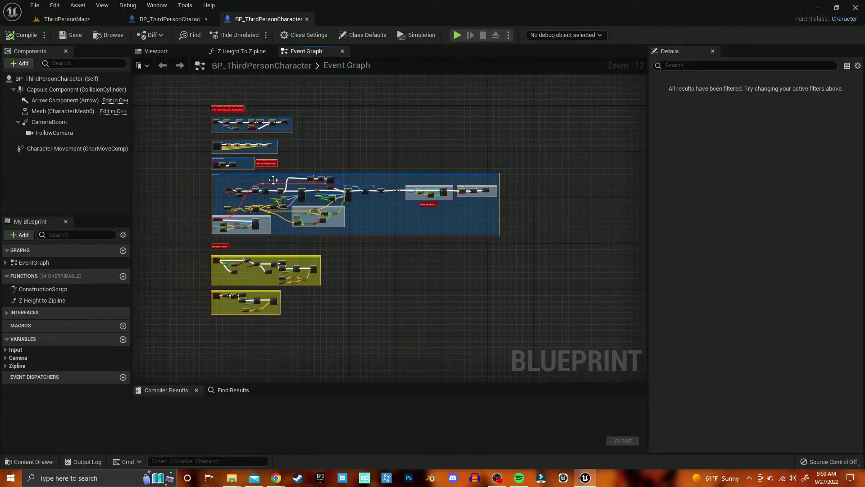
Step: In the pack's Z Height To Zipline function, select the close-enough check nodes to copy
scroll(272, 182, up, 5)
scroll(304, 225, up, 5)
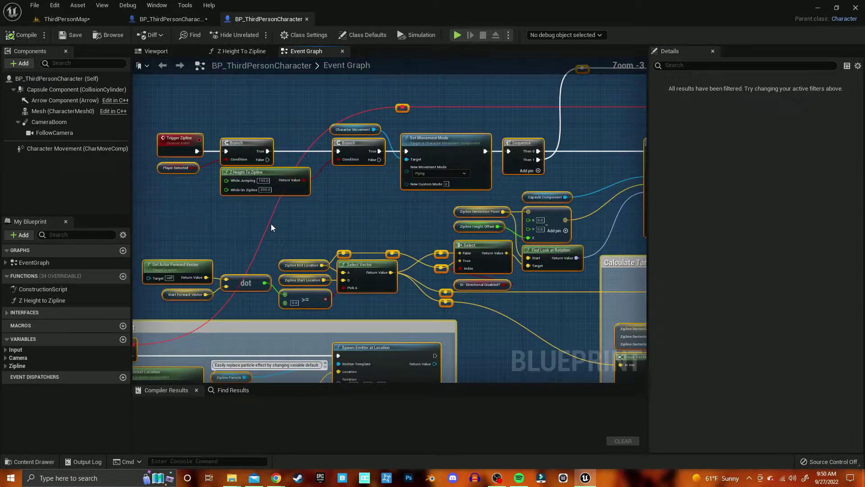
double_click(262, 175)
scroll(288, 217, down, 3)
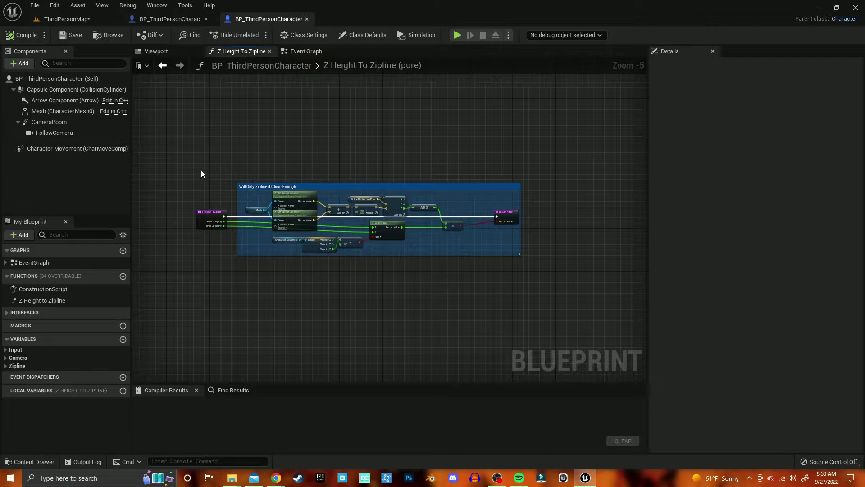
drag(181, 167, 568, 272)
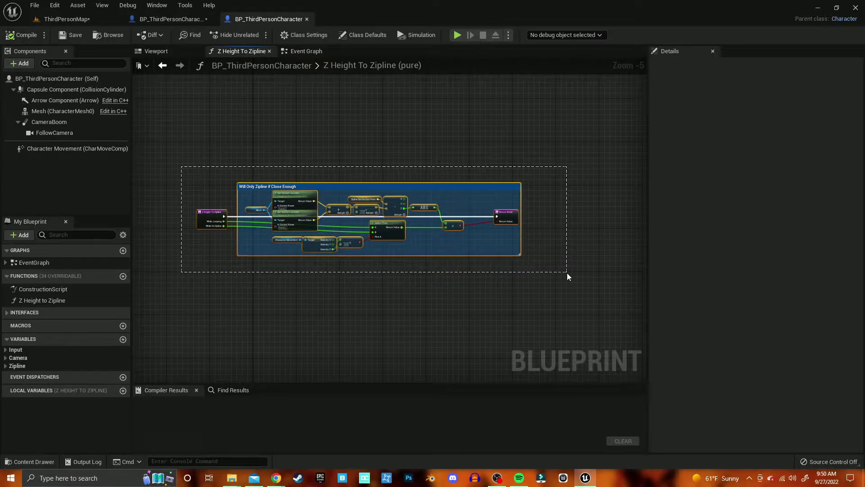
drag(229, 144, 547, 276)
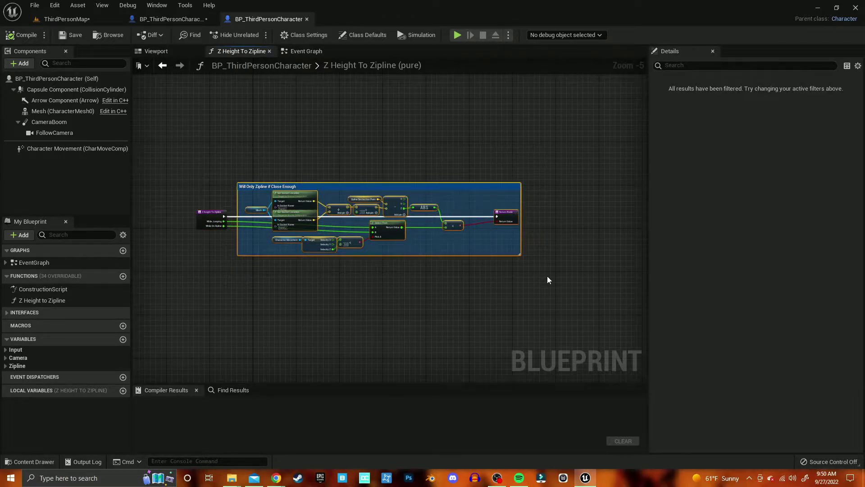
Step: In the project's Z Height To Zipline function, delete the default Return Node and paste the check block
click(172, 21)
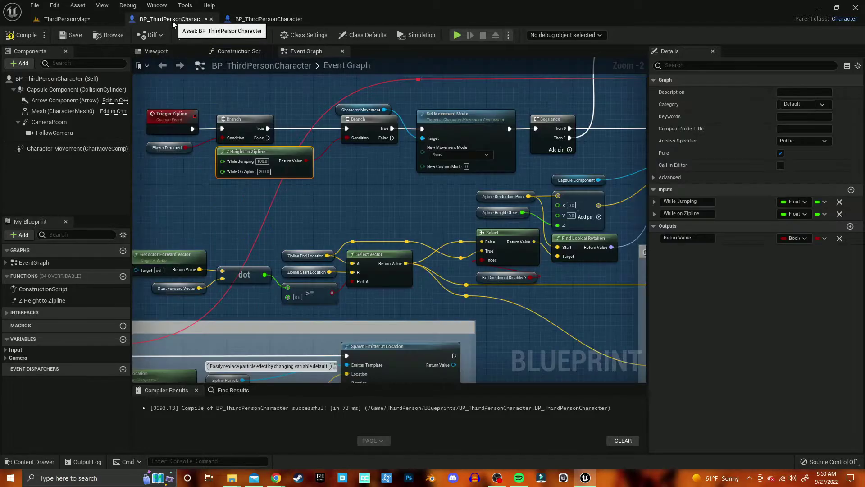
double_click(260, 155)
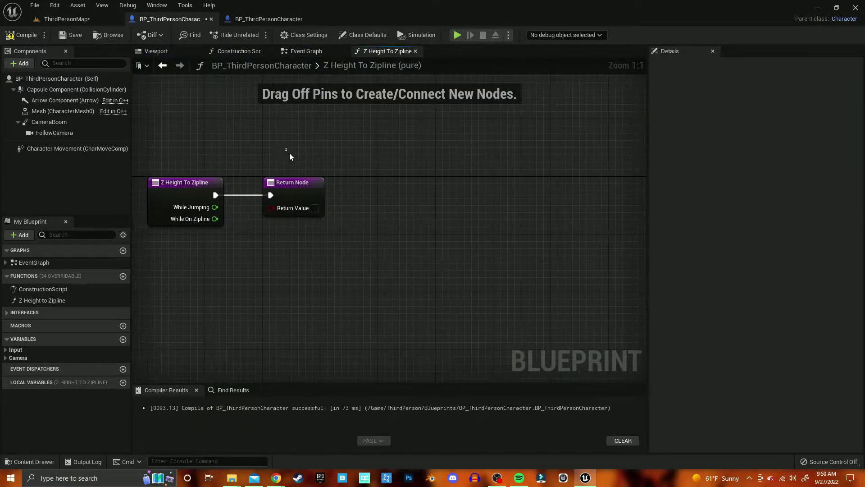
drag(289, 156, 359, 231)
key(Delete)
scroll(231, 169, down, 5)
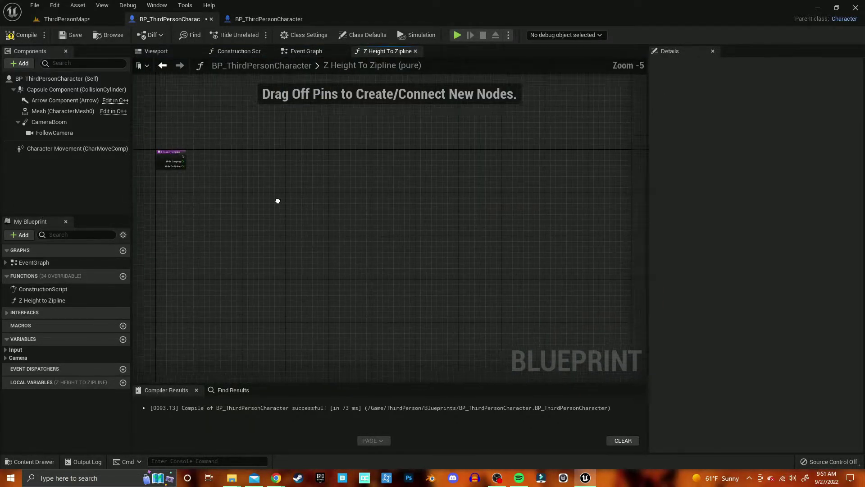
right_drag(278, 201, 248, 192)
key(ctrl+v)
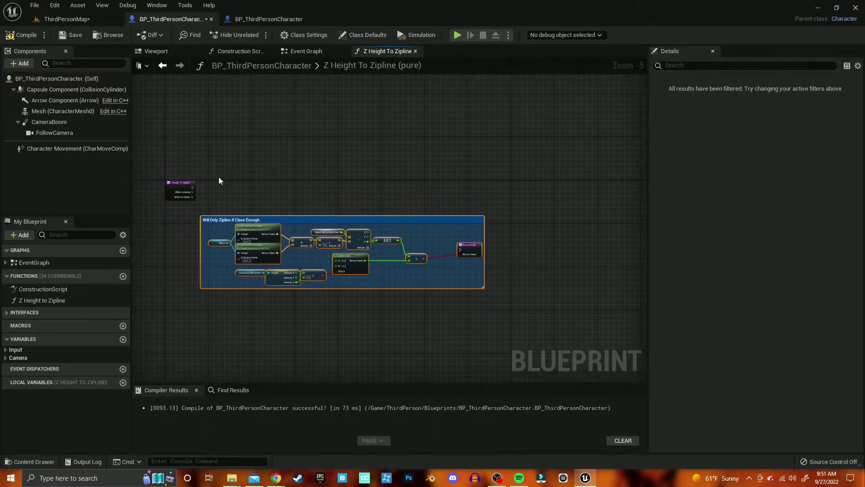
Step: Wire entry execution to the Return Node and While Jumping/While On Zipline into Select Float A/B
drag(192, 187, 461, 249)
right_drag(461, 249, 482, 226)
scroll(363, 203, up, 1)
right_drag(201, 176, 321, 163)
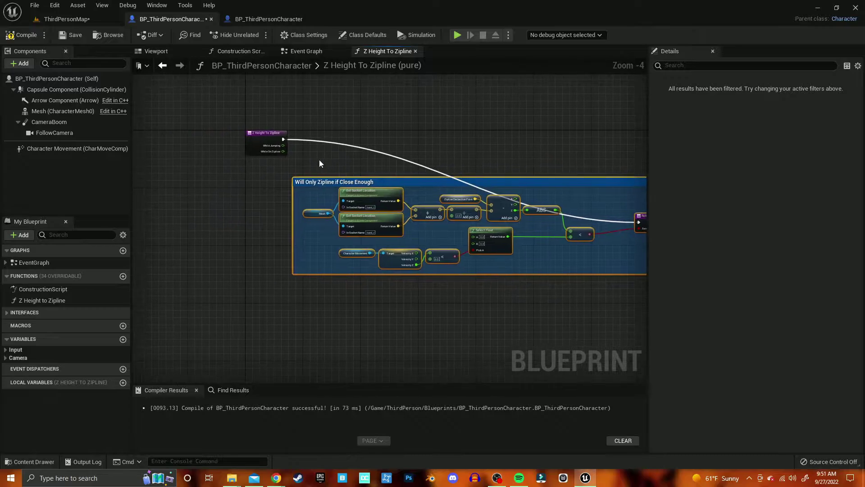
mouse_move(283, 145)
mouse_down()
mouse_move(473, 237)
mouse_move(283, 151)
mouse_up()
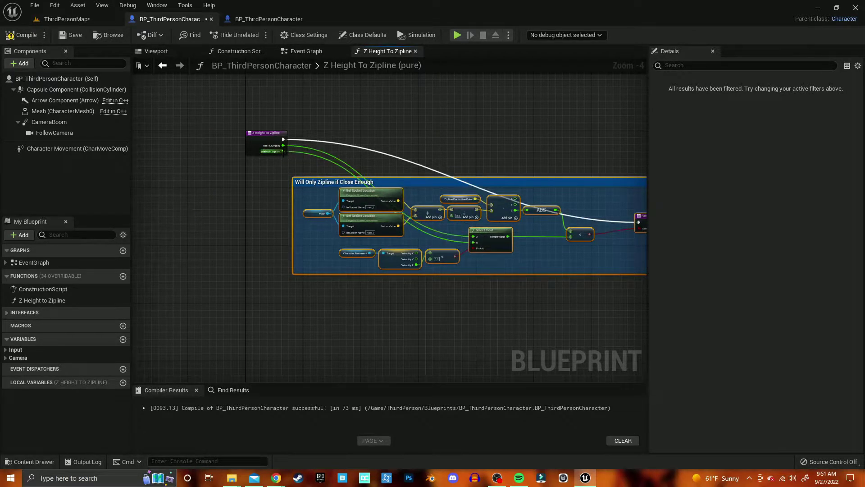
right_drag(280, 175, 213, 154)
Step: Tidy the entry and Return nodes into the block, center the graph, and compile
right_drag(570, 162, 527, 166)
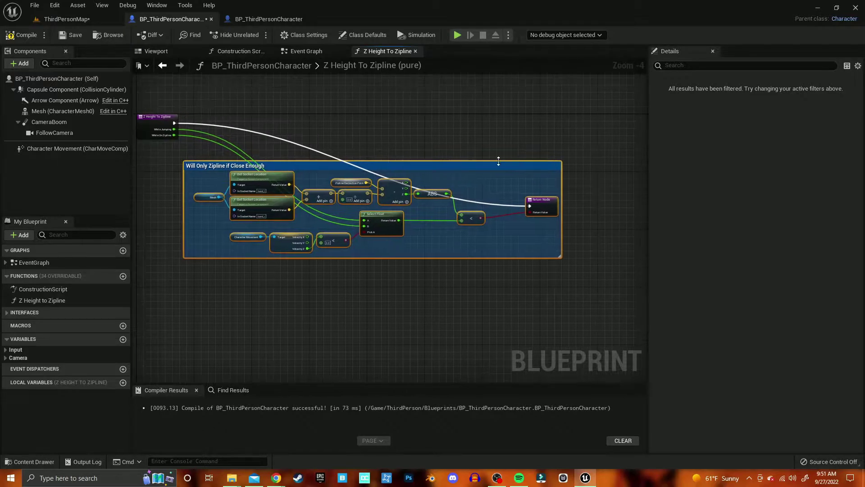
click(489, 139)
drag(541, 207, 556, 139)
key(q)
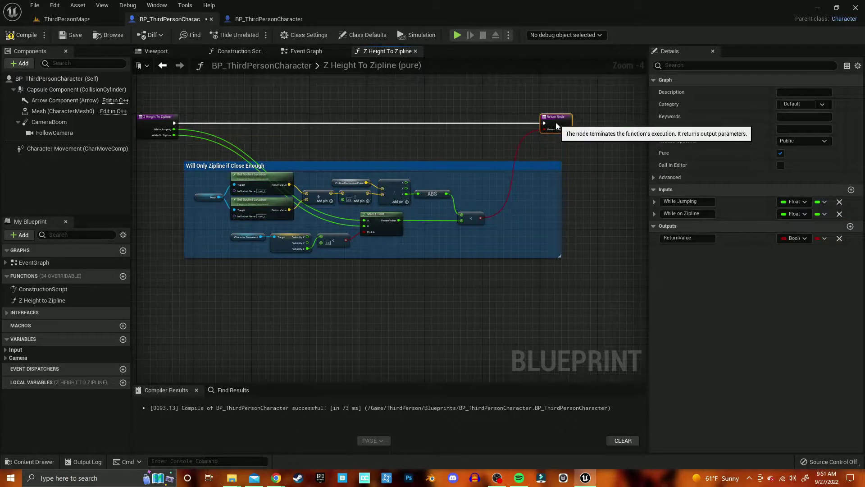
mouse_move(163, 93)
mouse_down()
mouse_move(568, 136)
mouse_move(567, 166)
mouse_move(542, 184)
mouse_up()
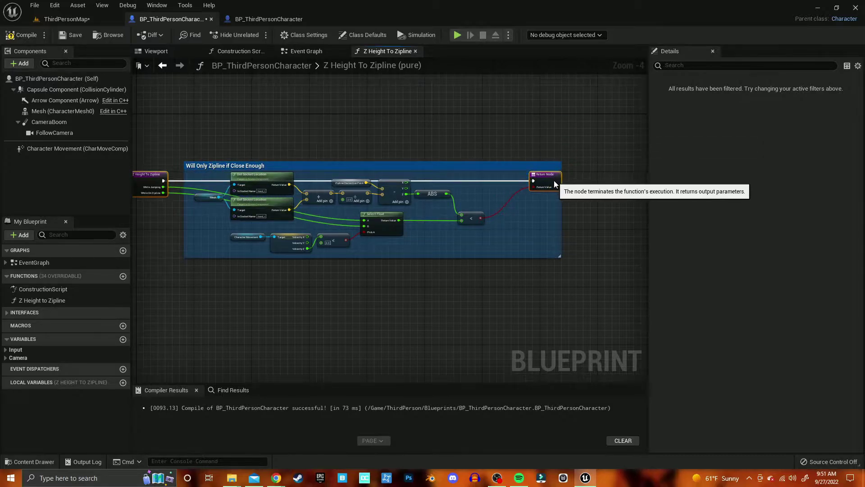
click(394, 120)
key(Home)
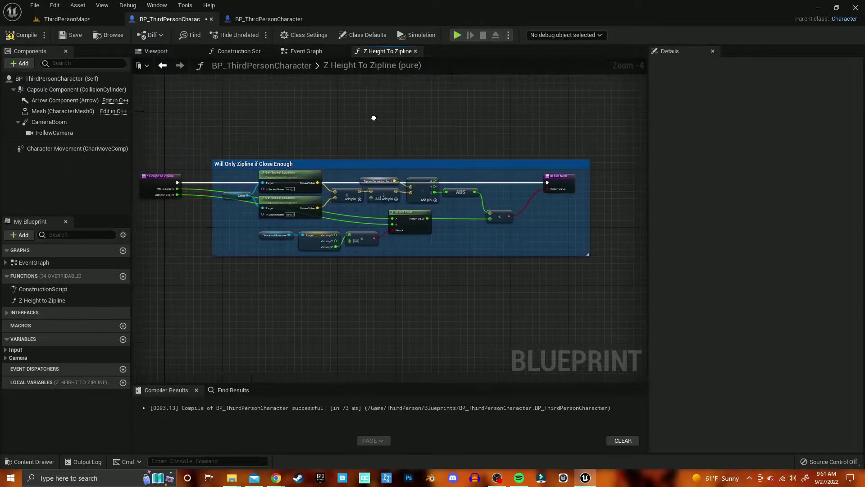
click(24, 40)
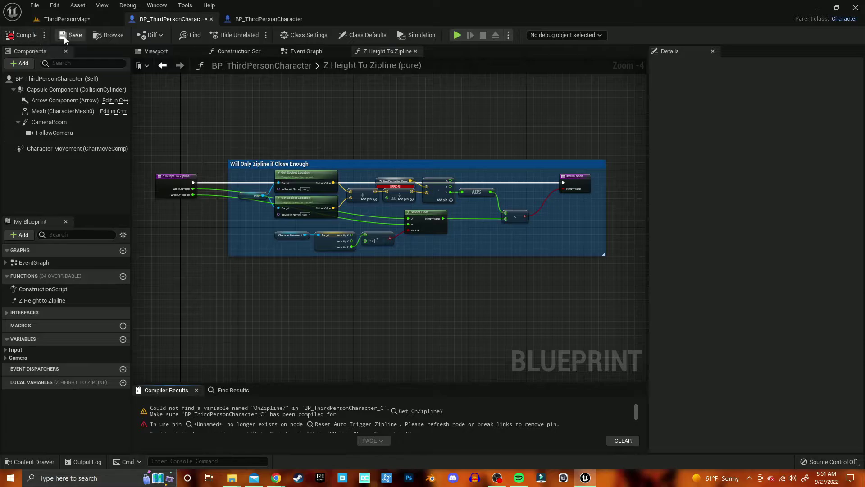
double_click(353, 66)
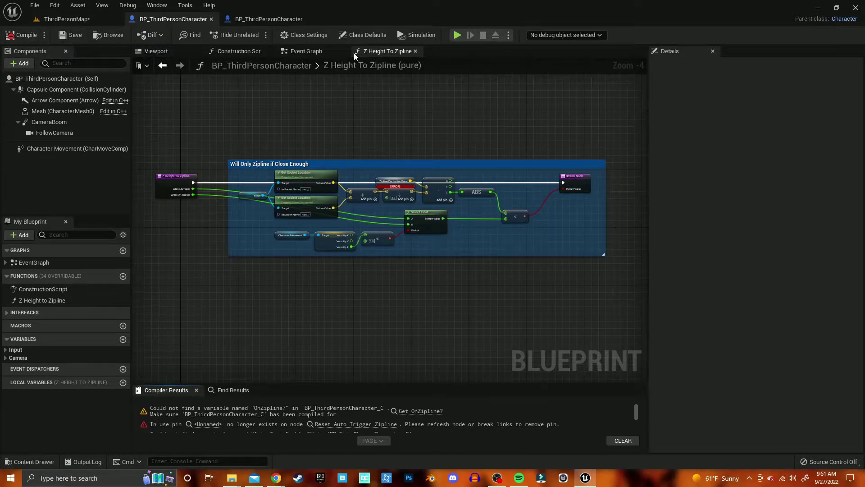
Step: Create the missing Player Detected, Zipline Dectection Point, Zipline Start/End Location and Start Forward Vector variables
click(414, 51)
mouse_move(319, 223)
right_down()
mouse_move(334, 220)
mouse_move(340, 341)
right_up()
scroll(299, 224, down, 3)
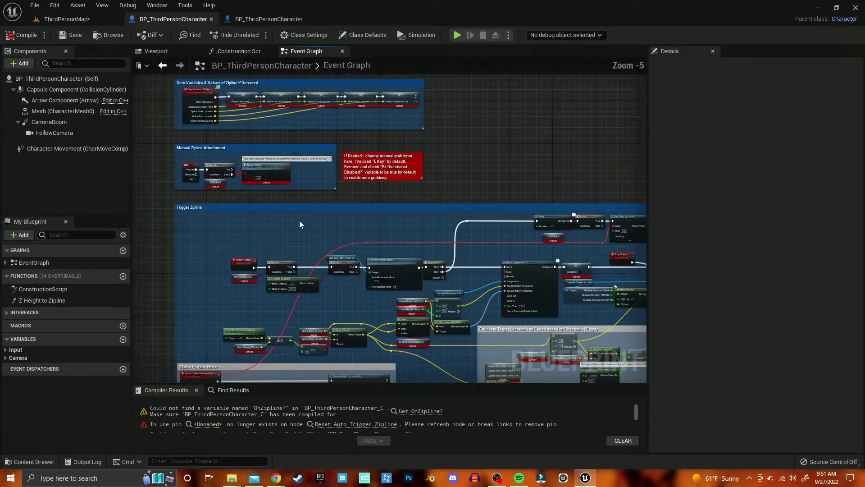
right_drag(371, 133, 402, 206)
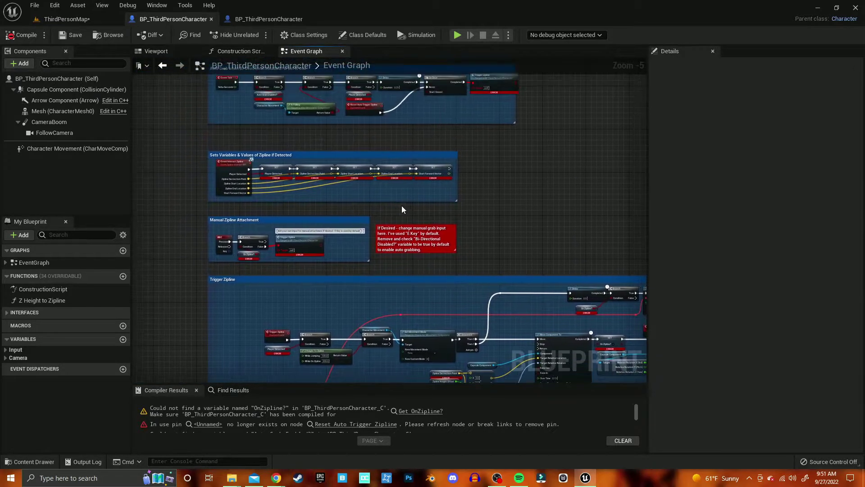
scroll(288, 193, up, 3)
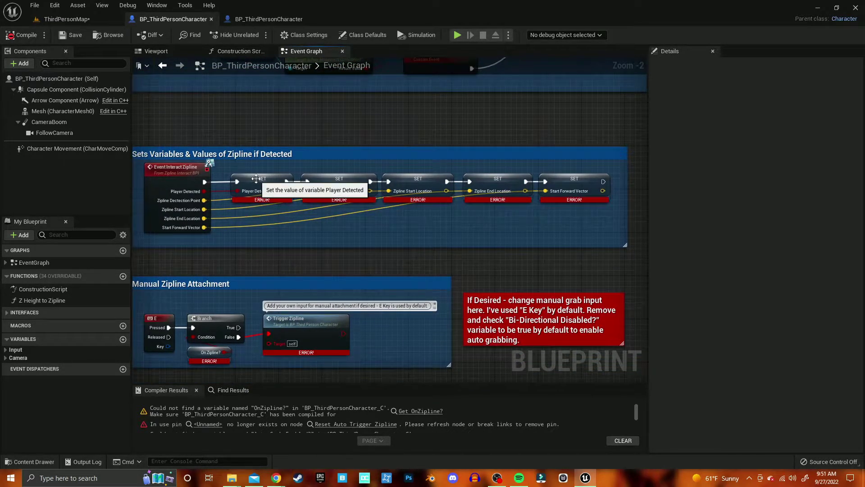
right_click(256, 178)
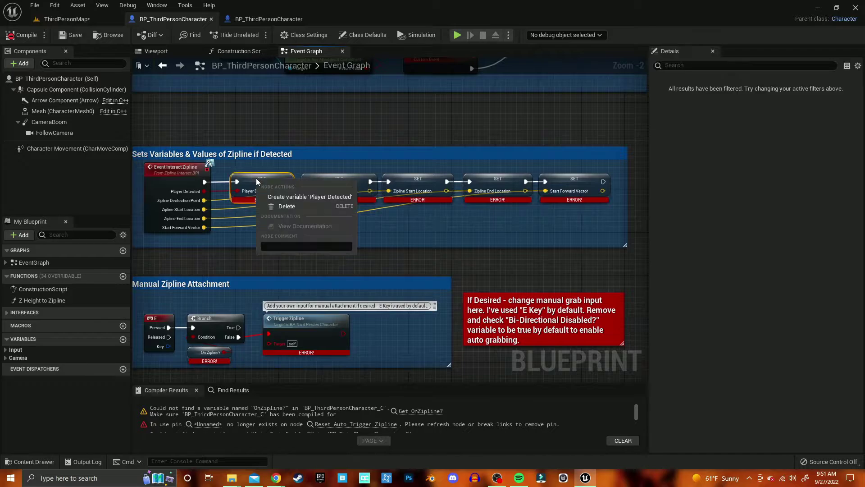
click(297, 197)
right_click(325, 181)
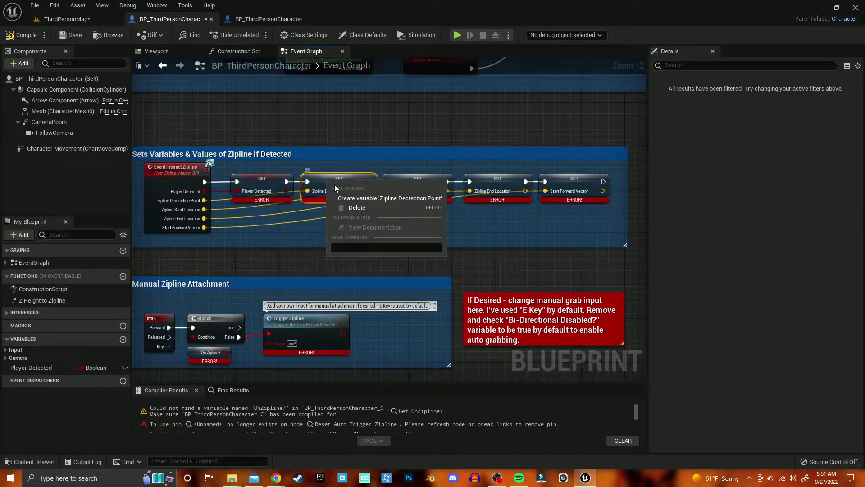
click(354, 199)
right_click(408, 180)
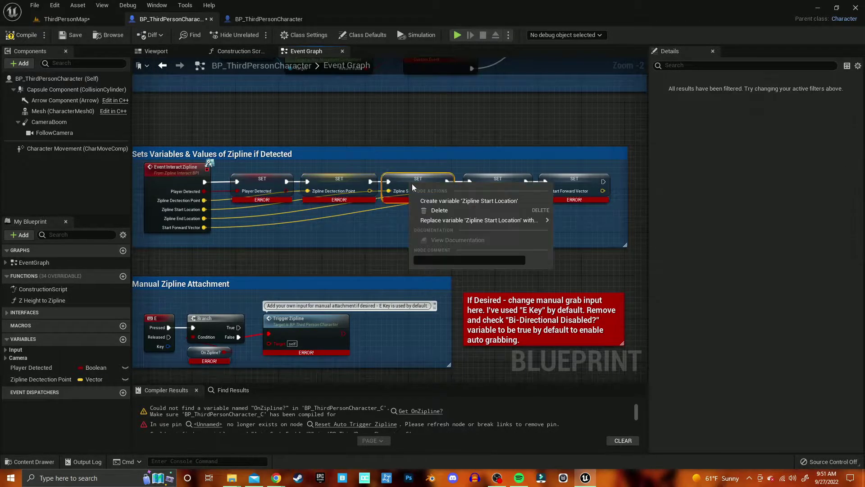
click(441, 201)
right_click(493, 180)
click(527, 198)
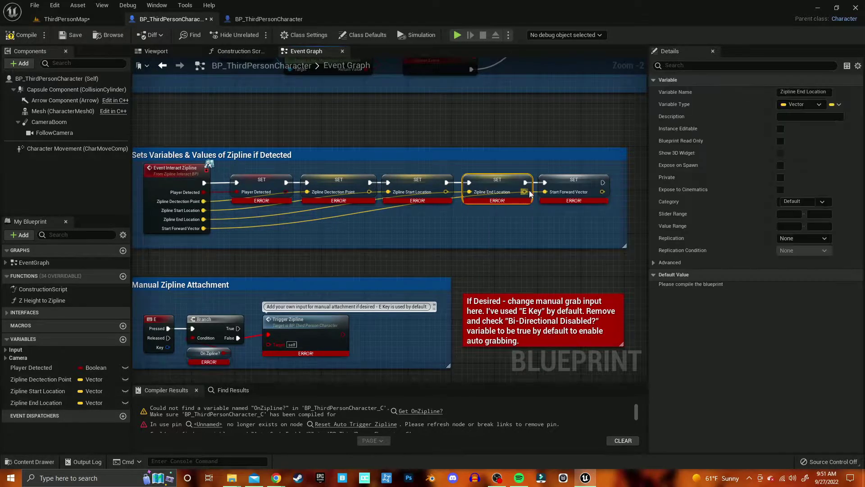
right_click(560, 182)
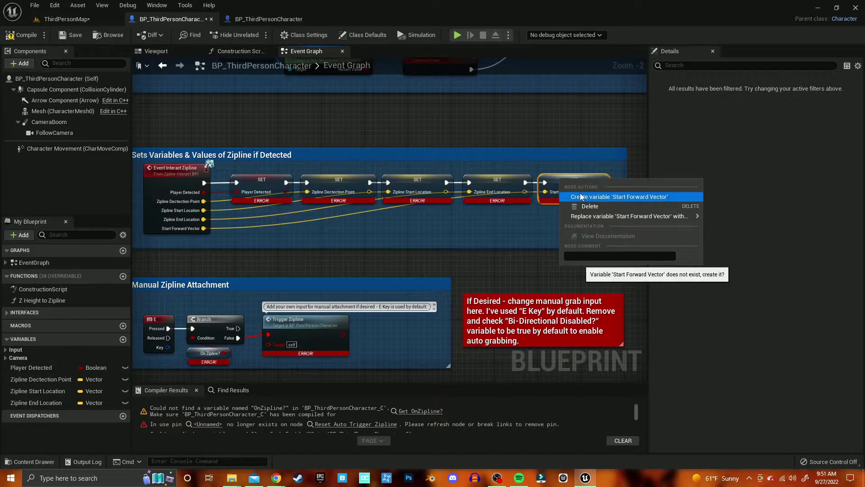
click(572, 196)
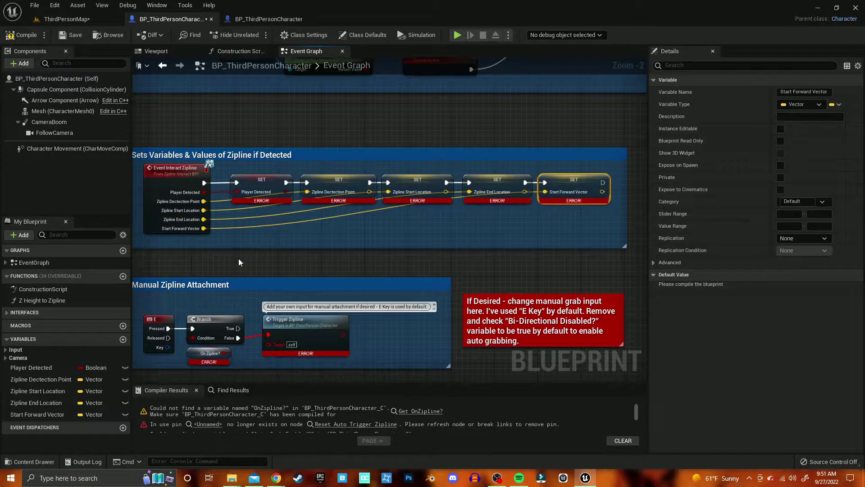
Step: Create the missing Auto Grab Enabled? variable in the Auto Grab block
right_drag(239, 262, 261, 206)
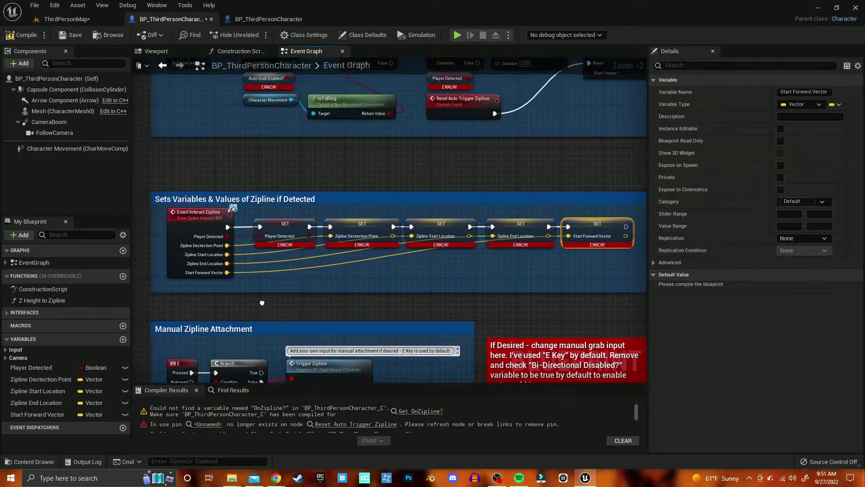
right_drag(259, 197, 256, 333)
right_drag(241, 188, 234, 274)
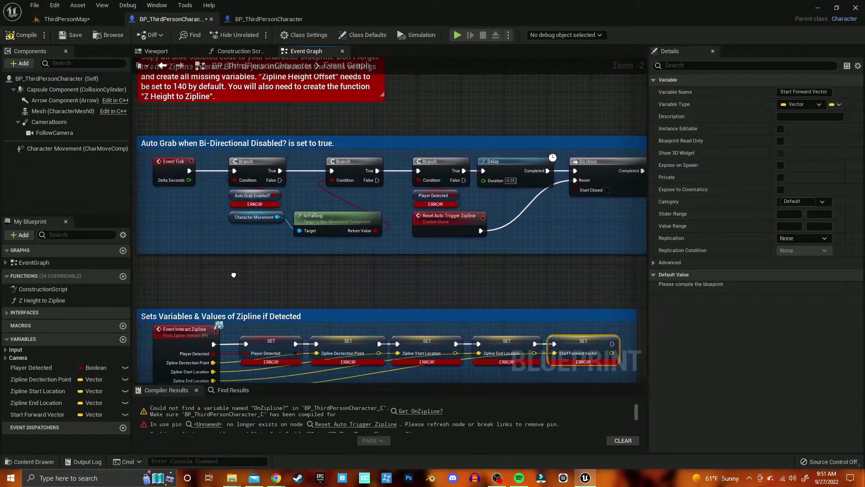
right_click(233, 199)
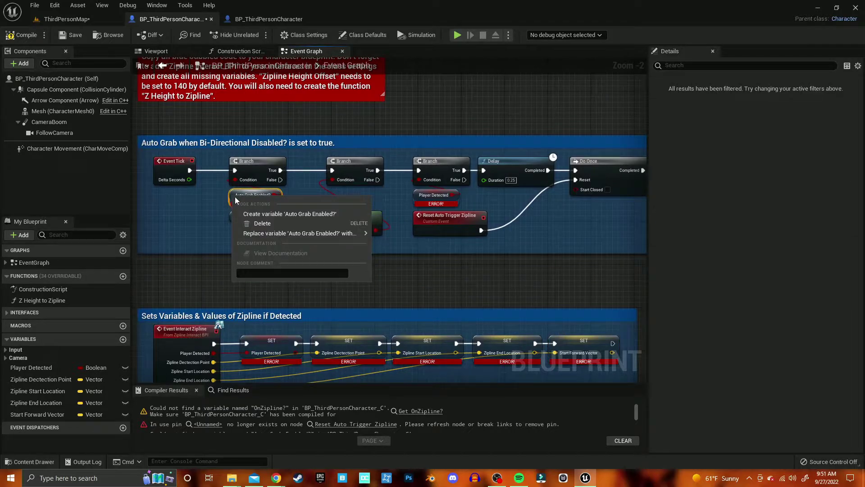
click(256, 211)
Step: Refresh both Trigger Zipline calls and create the missing OnZipline? Boolean variable
right_drag(380, 199, 168, 190)
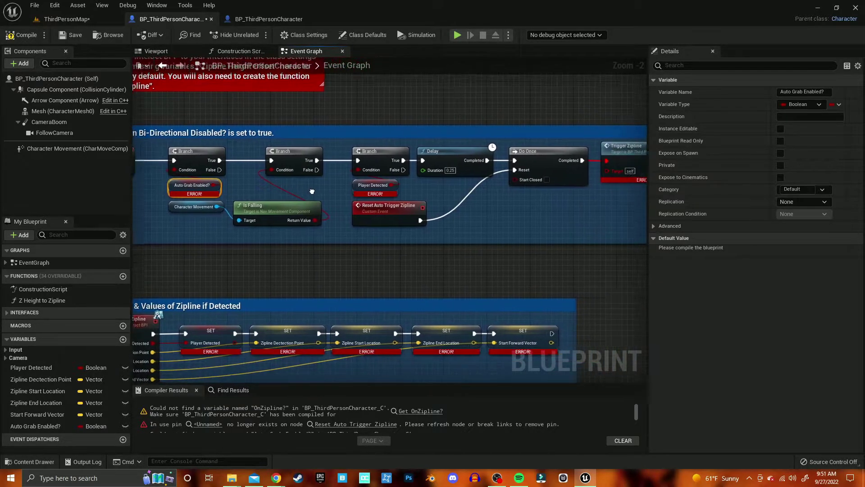
right_click(482, 153)
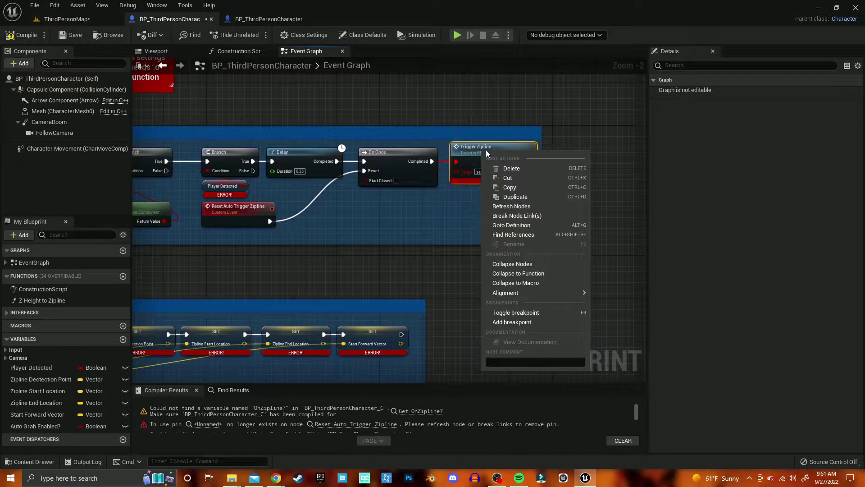
click(504, 210)
right_drag(286, 252, 404, 161)
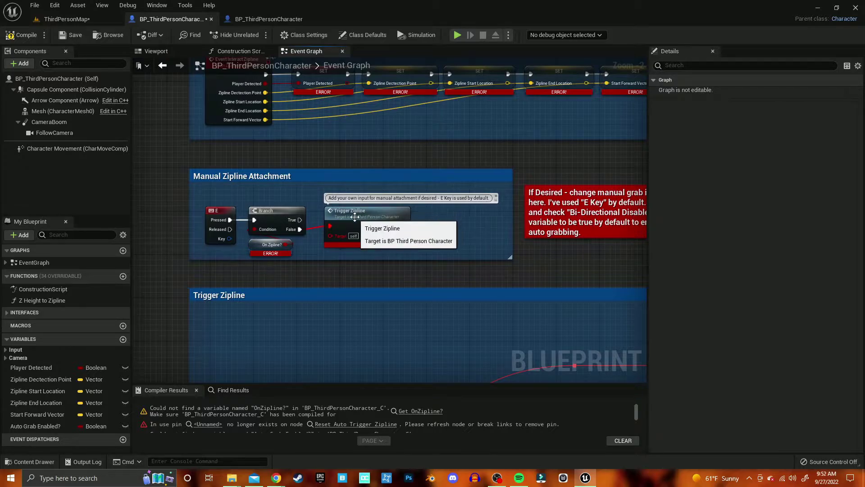
right_click(355, 217)
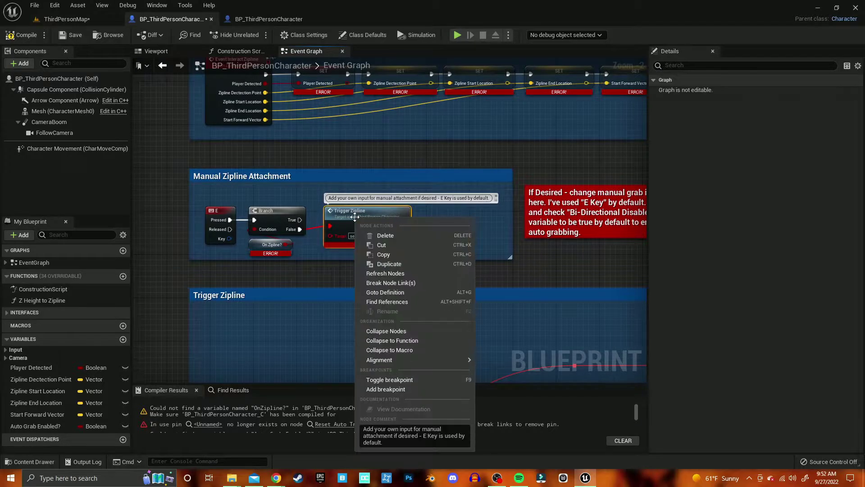
click(378, 276)
right_click(255, 247)
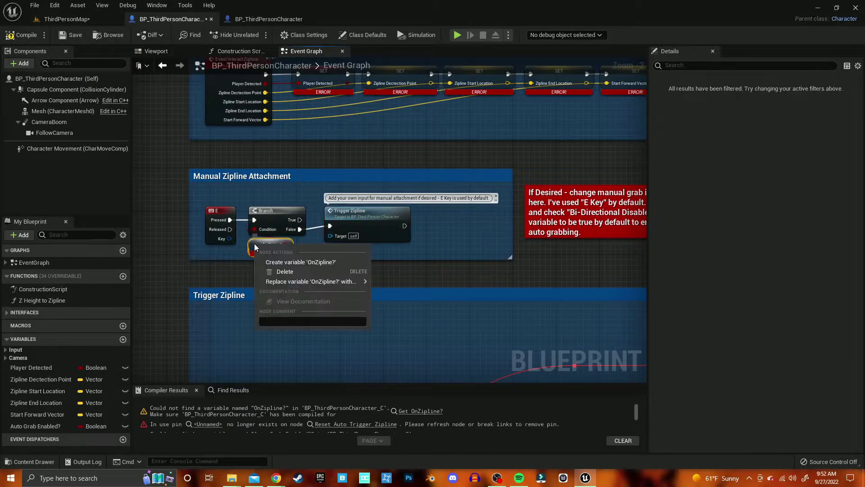
click(278, 262)
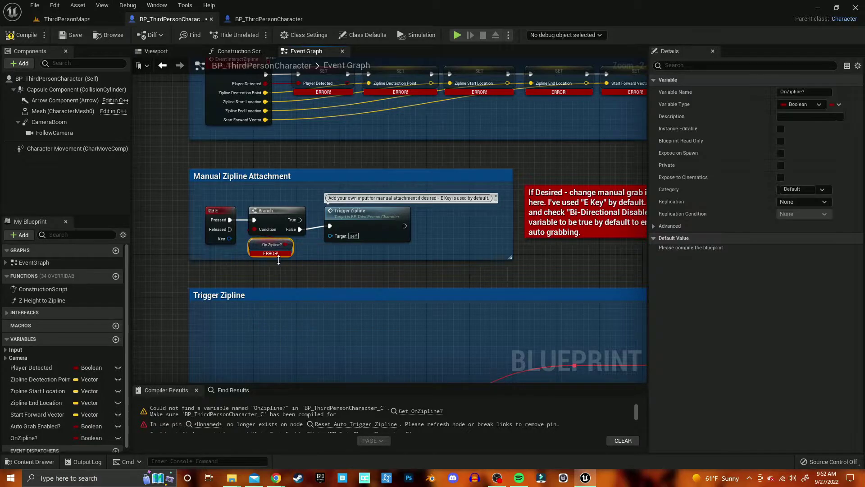
mouse_move(303, 317)
right_down()
mouse_move(295, 200)
mouse_move(264, 184)
right_up()
Step: Compile to list remaining errors and refresh the Reset Auto Trigger Zipline node
click(18, 35)
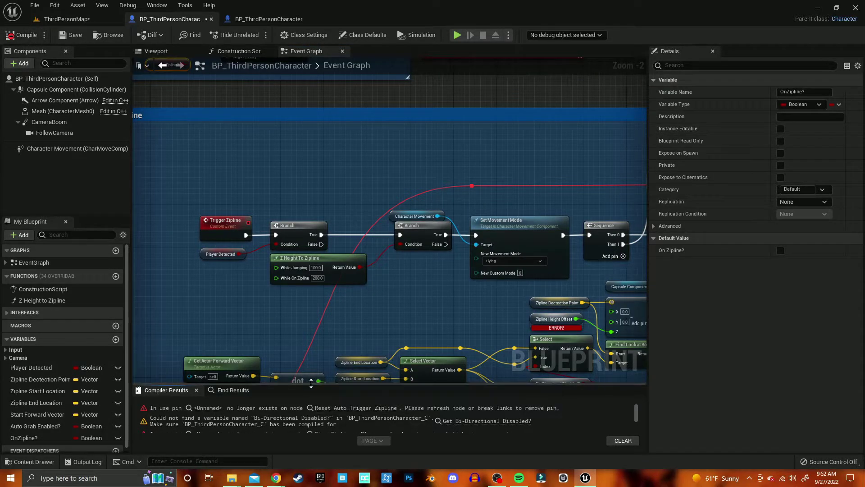
drag(309, 381, 316, 327)
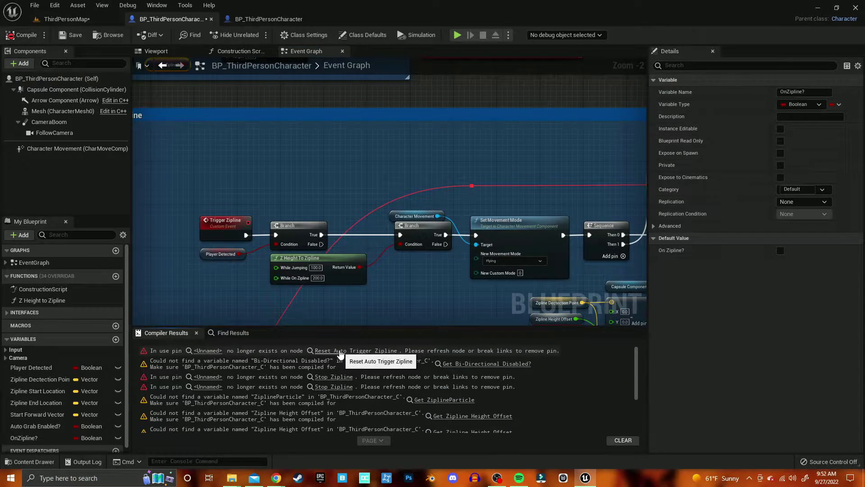
click(342, 354)
right_click(427, 209)
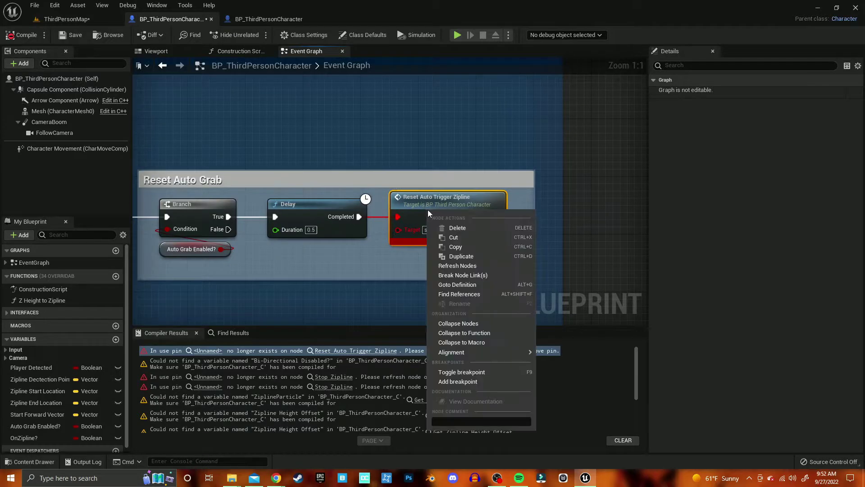
click(451, 265)
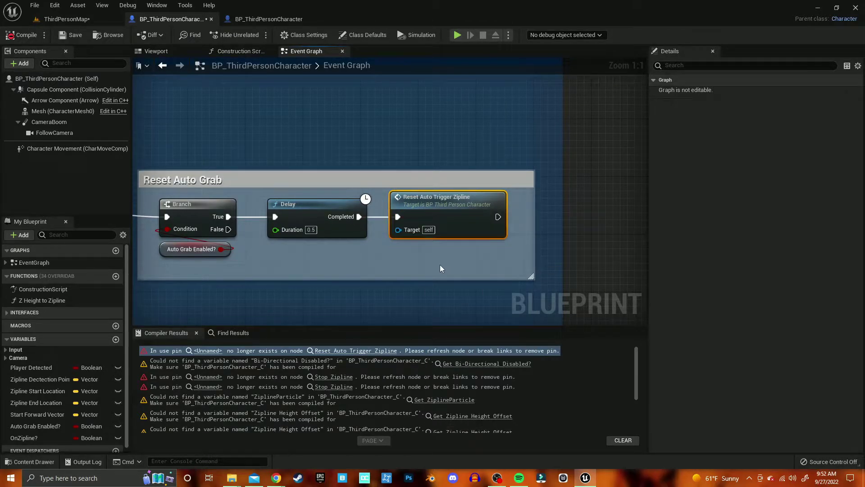
Step: Create the missing Bi-Directional Disabled Boolean and Zipline Height Offset float variables
click(457, 363)
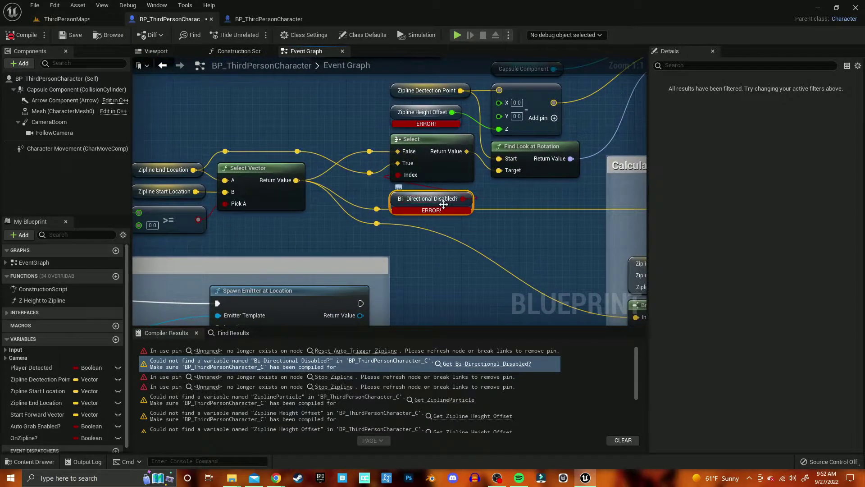
right_click(443, 204)
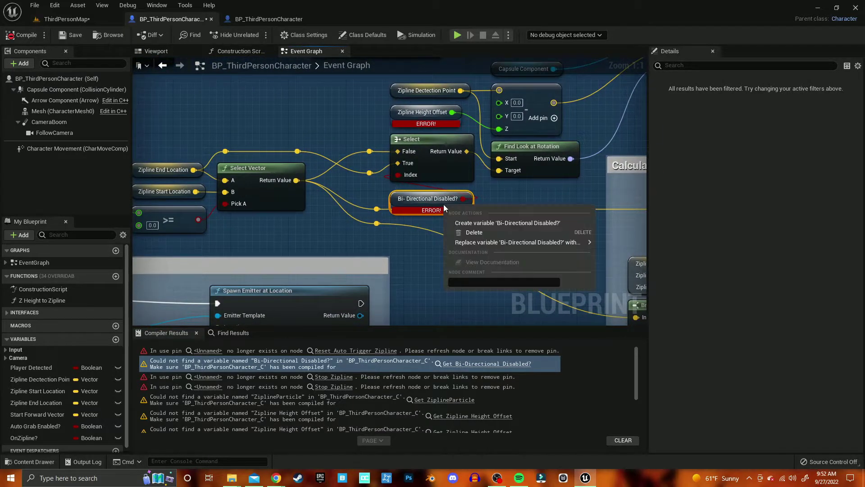
click(465, 222)
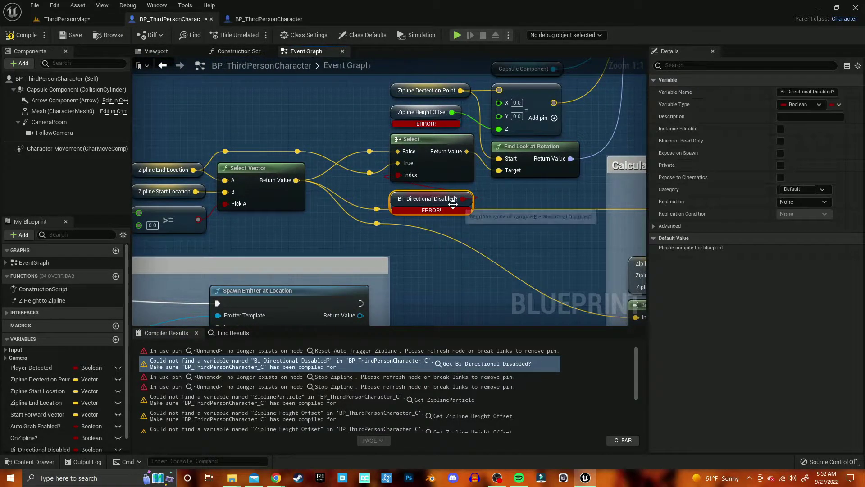
right_click(440, 117)
click(456, 133)
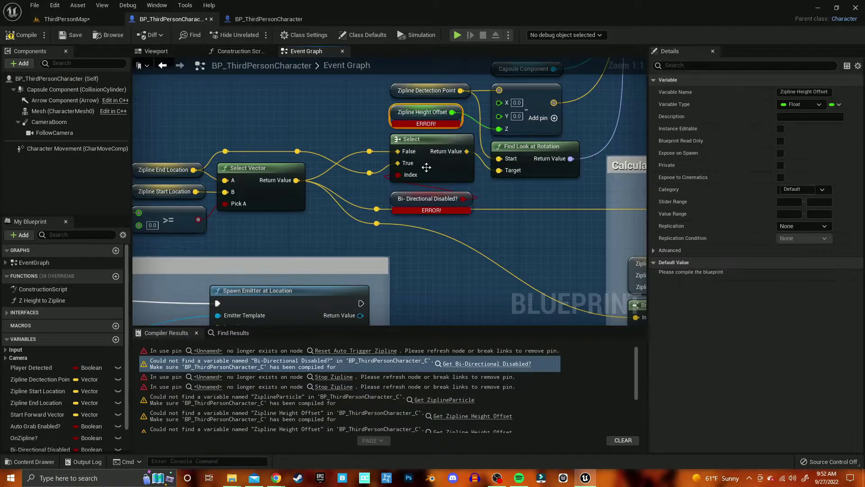
Step: Refresh both erroring Stop Zipline nodes and create the missing ZiplineParticle variable
click(332, 378)
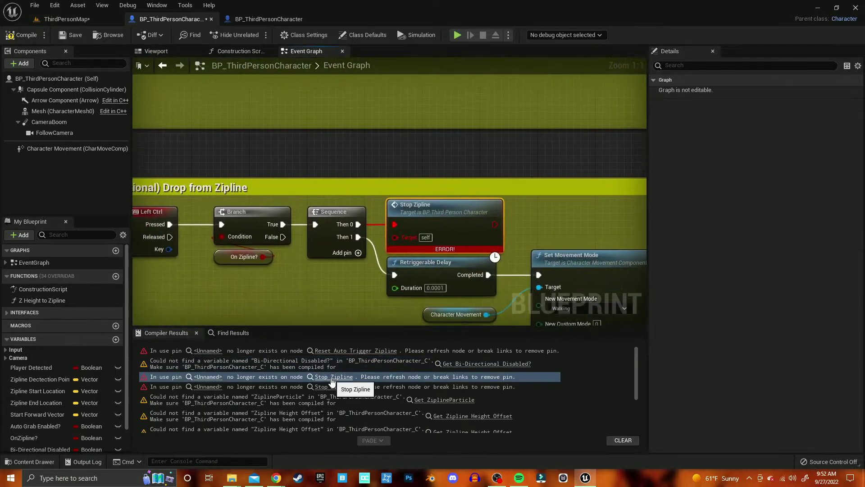
right_click(447, 209)
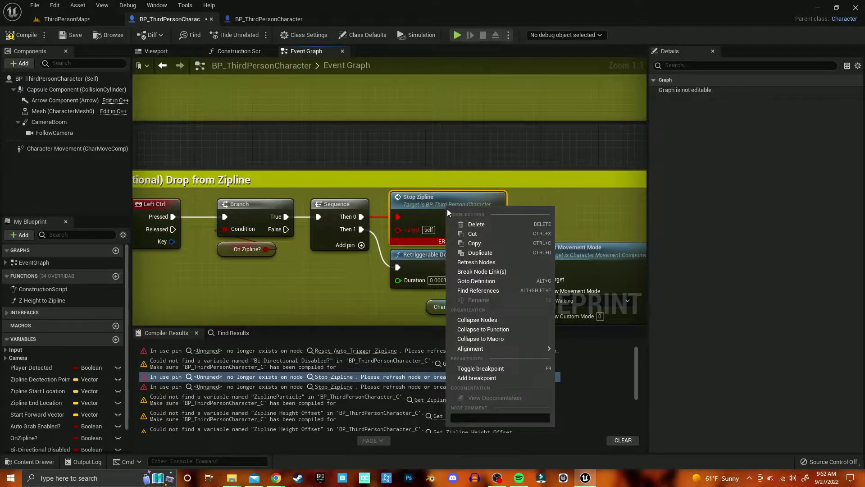
click(461, 262)
click(334, 387)
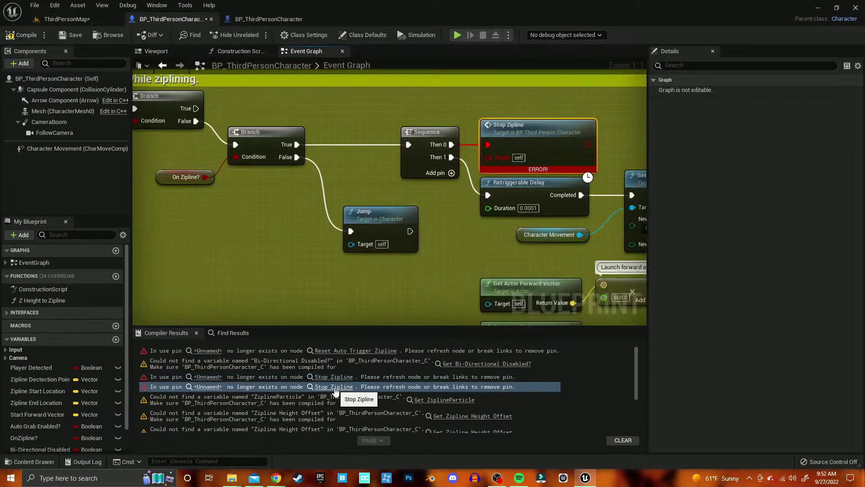
right_click(440, 207)
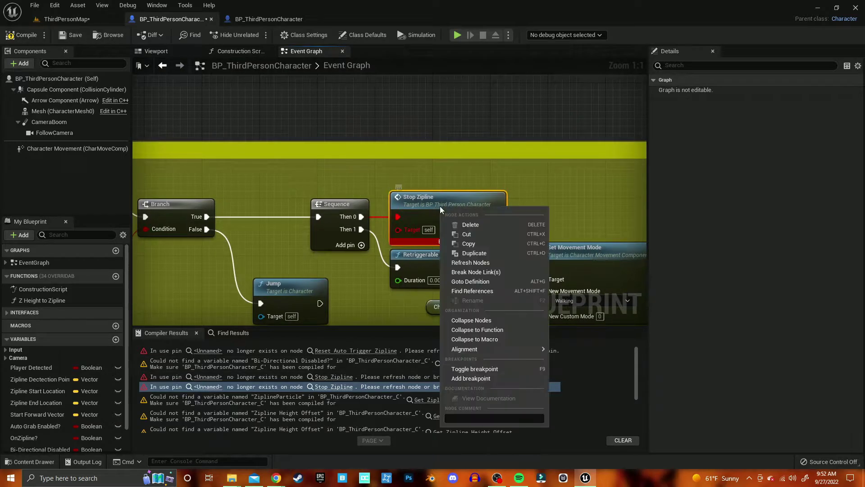
click(459, 264)
click(444, 400)
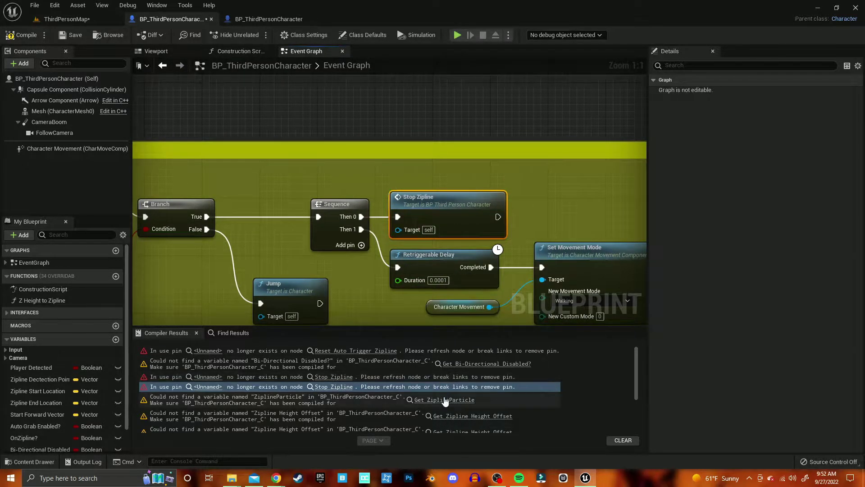
right_click(392, 200)
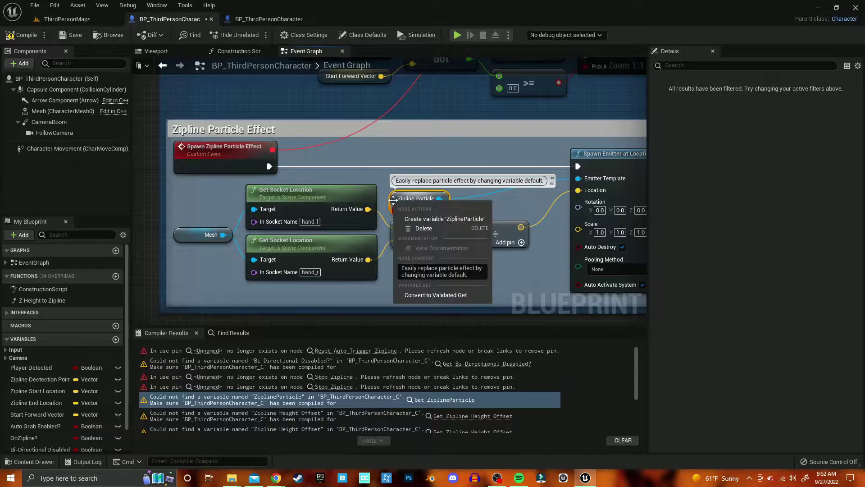
click(408, 218)
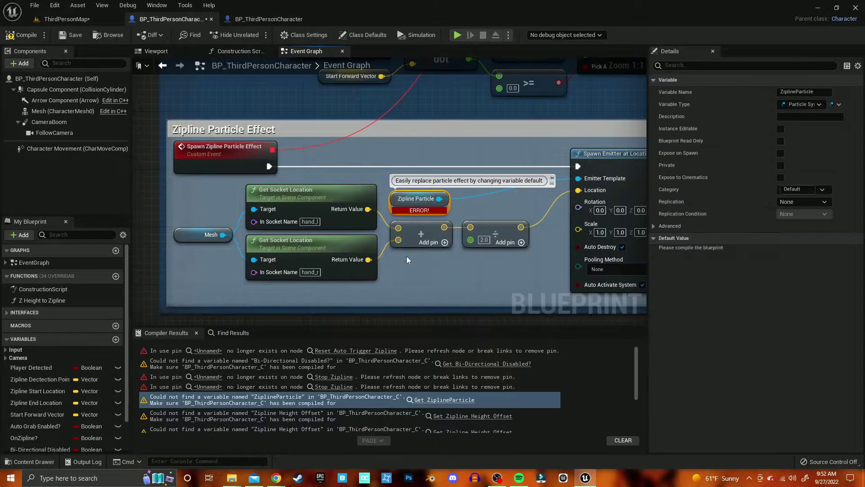
Step: Review the Compiler Results list and recompile BP_ThirdPersonCharacter with no errors remaining
scroll(431, 388, down, 3)
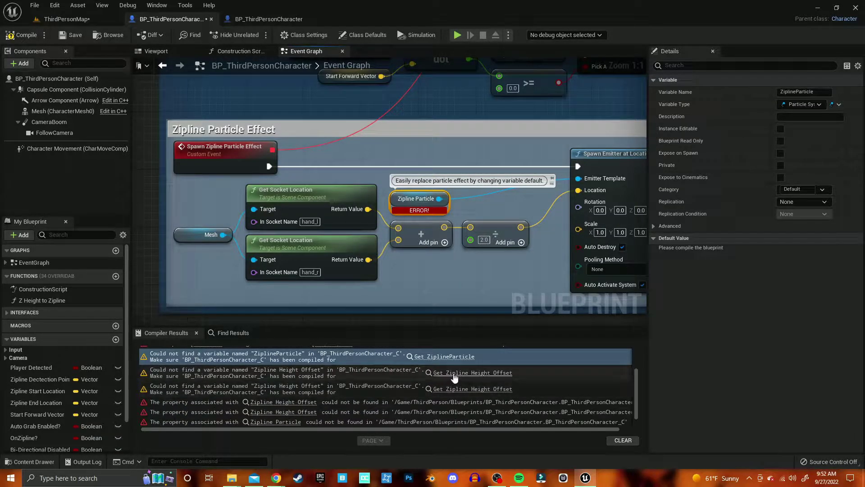
scroll(456, 390, down, 1)
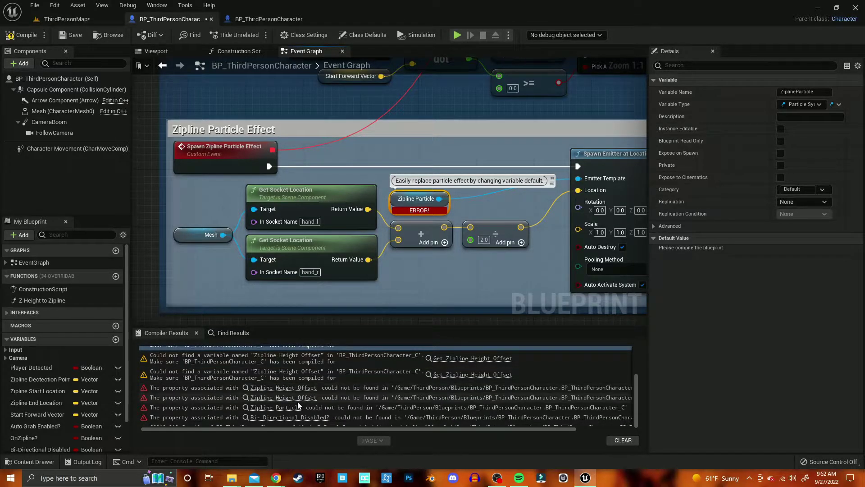
scroll(297, 401, down, 1)
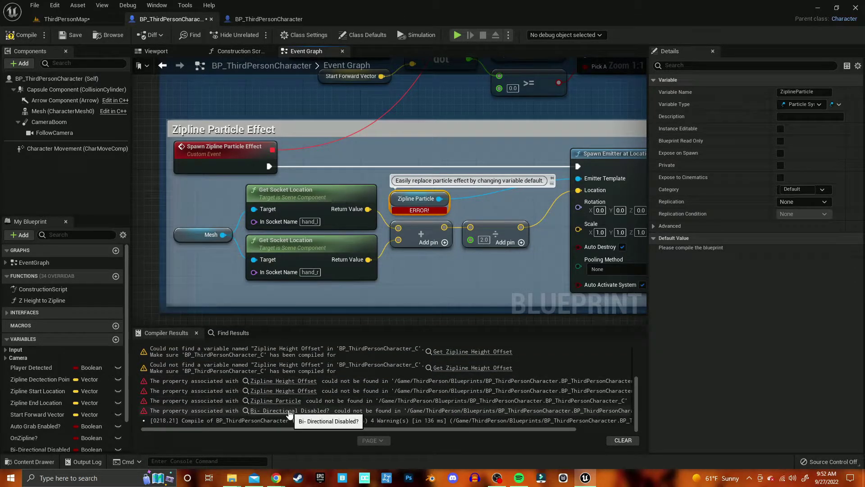
scroll(75, 380, down, 2)
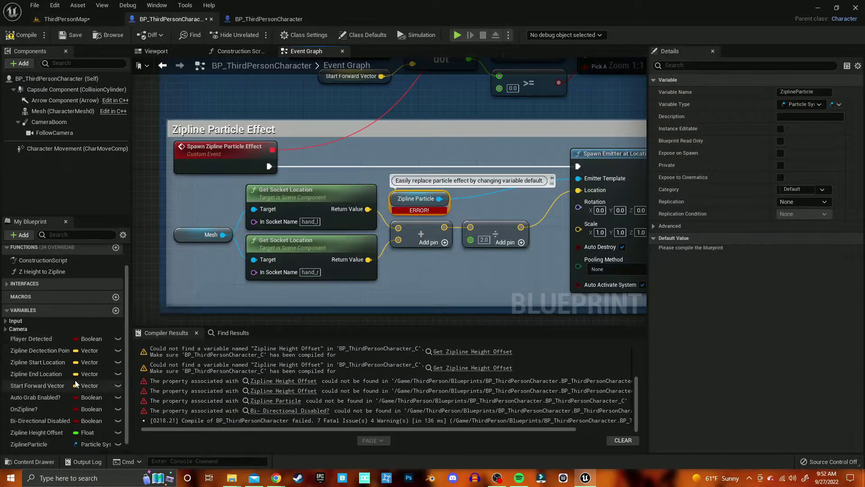
scroll(75, 382, down, 1)
scroll(288, 392, up, 2)
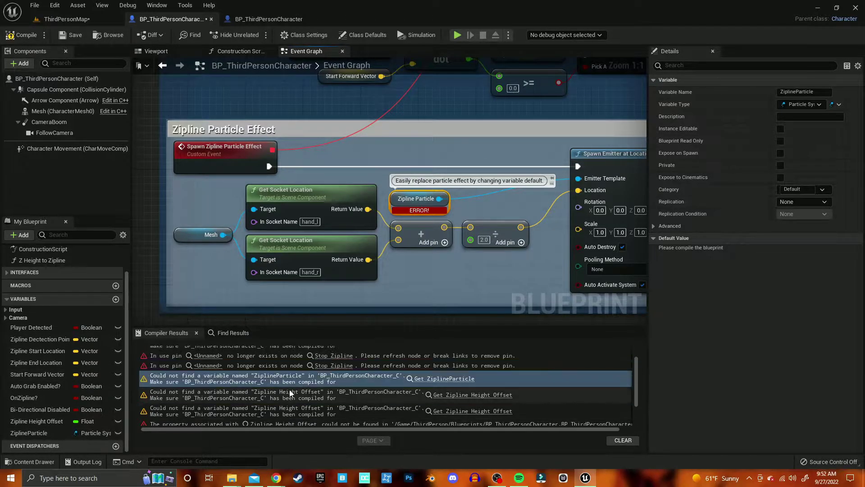
scroll(290, 392, up, 2)
scroll(290, 392, up, 1)
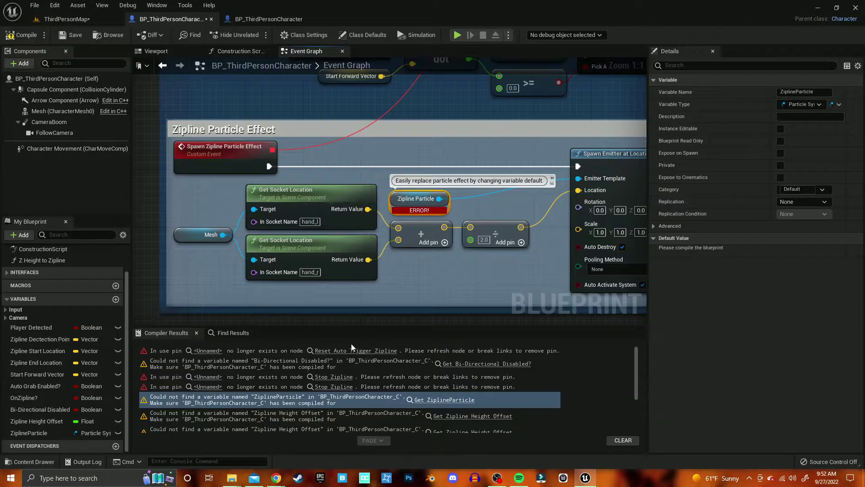
click(31, 34)
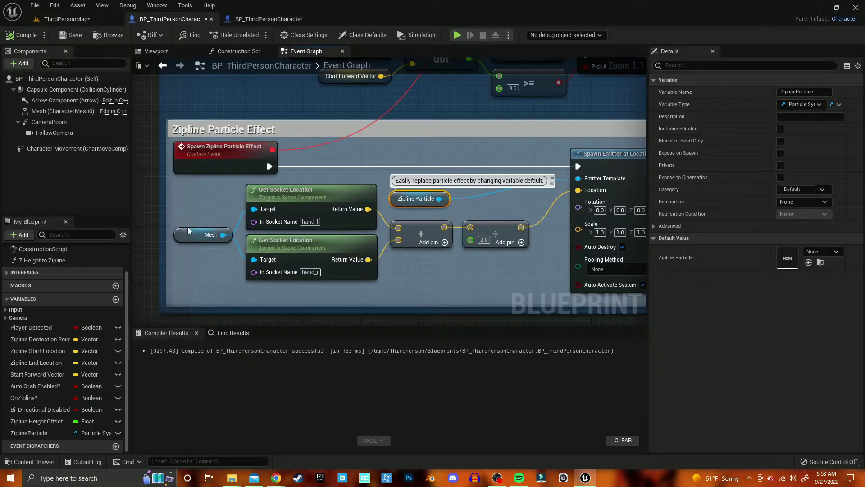
Step: Bring the yellow launch-off-zipline comment sections into view and select them
scroll(198, 263, down, 4)
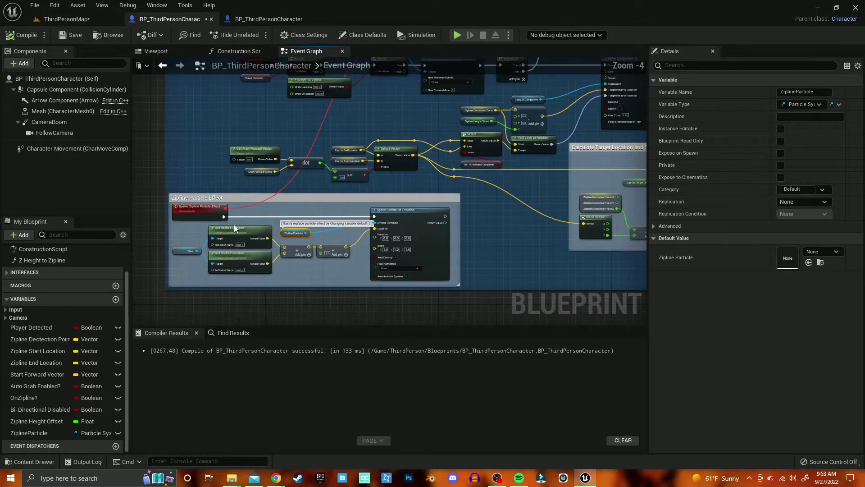
scroll(234, 224, down, 7)
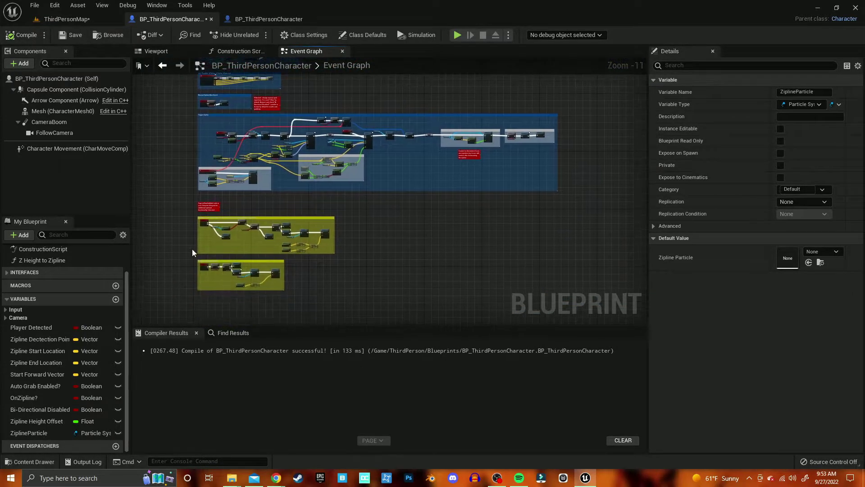
right_drag(192, 249, 191, 213)
scroll(191, 214, up, 4)
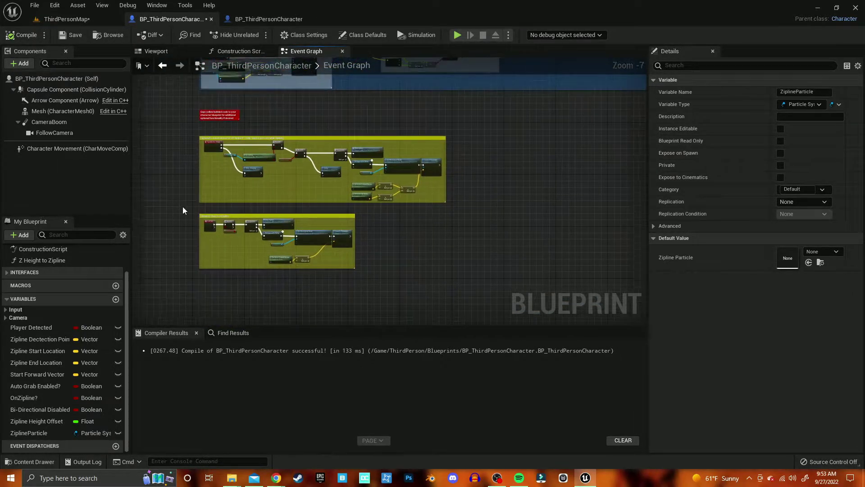
drag(195, 112, 458, 272)
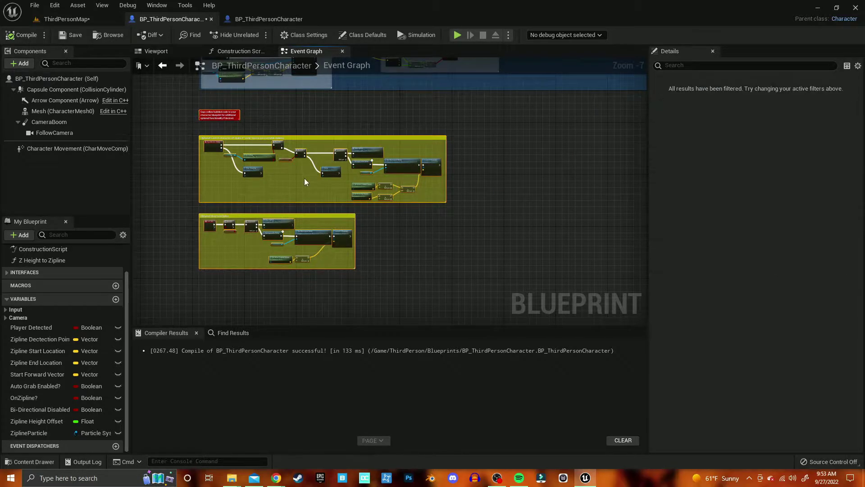
scroll(236, 189, up, 5)
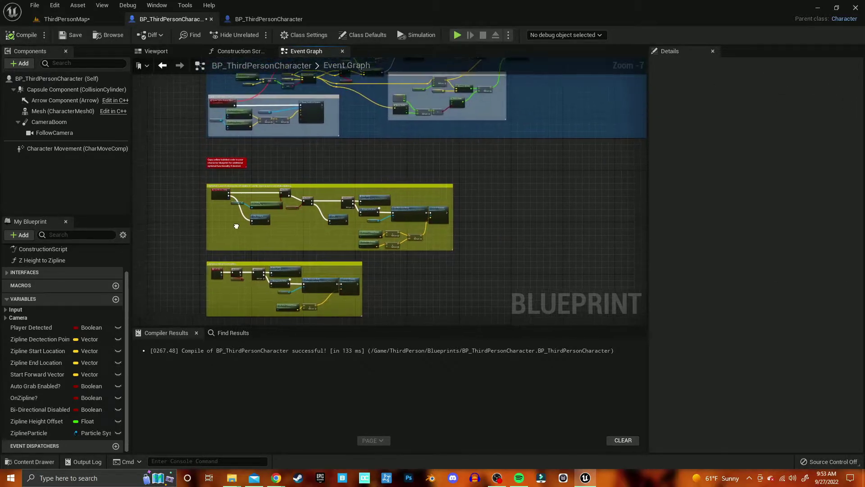
Step: Wire InputAction Jump's Pressed output directly into the first Branch's exec input
drag(221, 136, 265, 136)
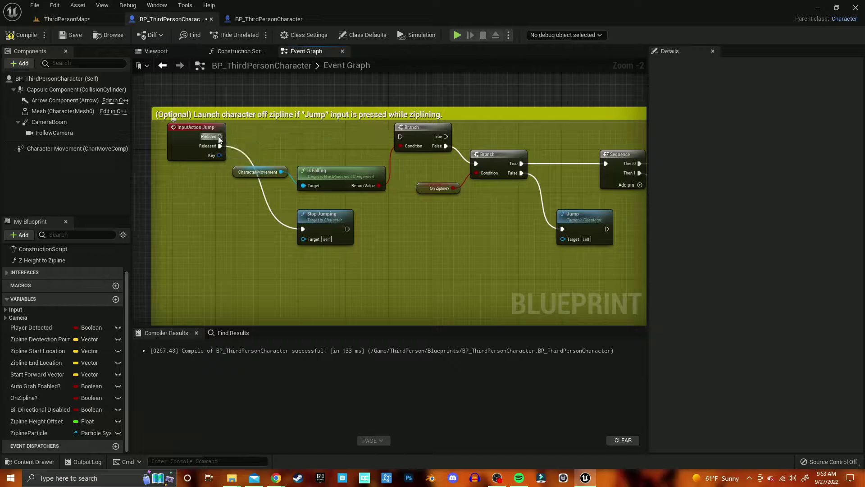
text(jump)
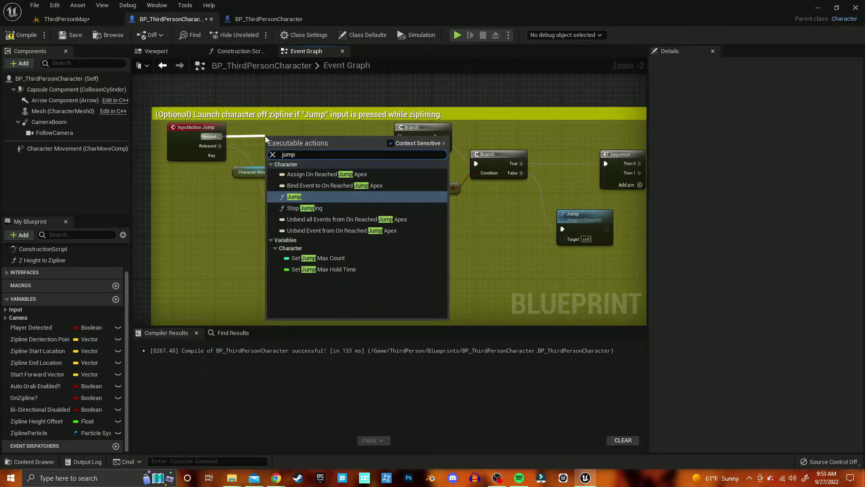
key(Return)
drag(286, 143, 287, 129)
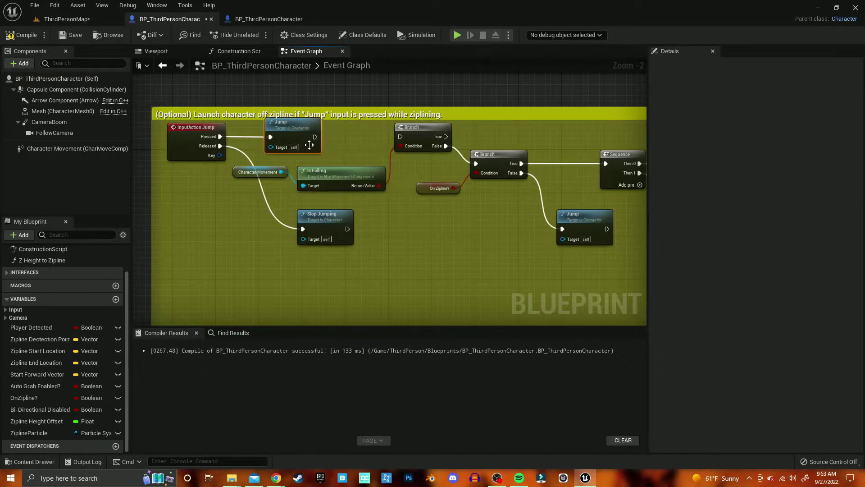
key(Delete)
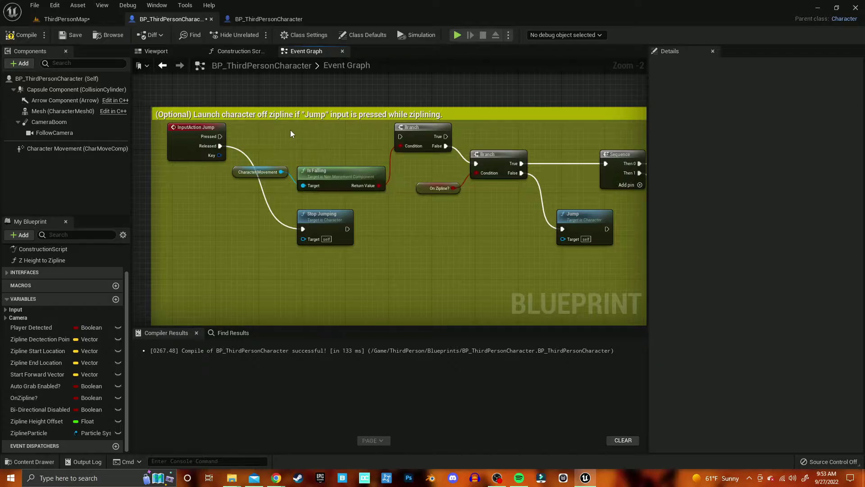
drag(218, 136, 399, 137)
mouse_move(335, 155)
right_down()
mouse_move(277, 151)
mouse_move(275, 227)
right_up()
scroll(342, 244, down, 1)
scroll(337, 241, down, 3)
scroll(305, 239, down, 2)
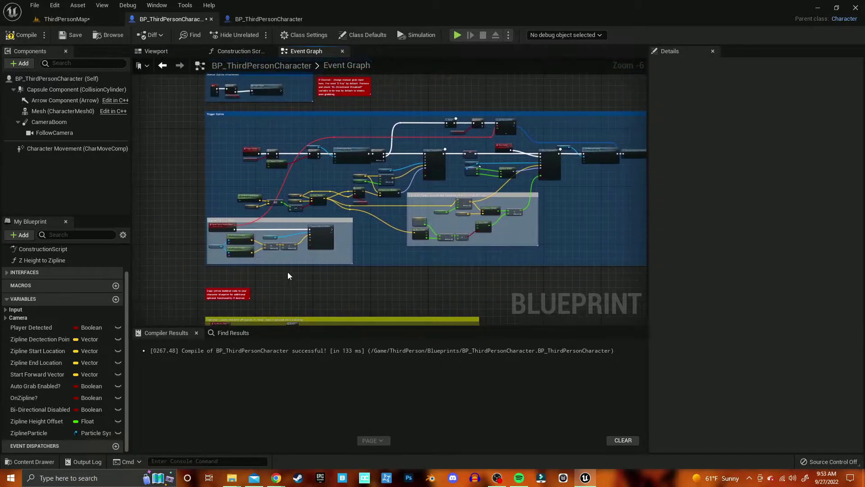
mouse_move(288, 272)
right_down()
mouse_move(243, 196)
mouse_move(241, 251)
right_up()
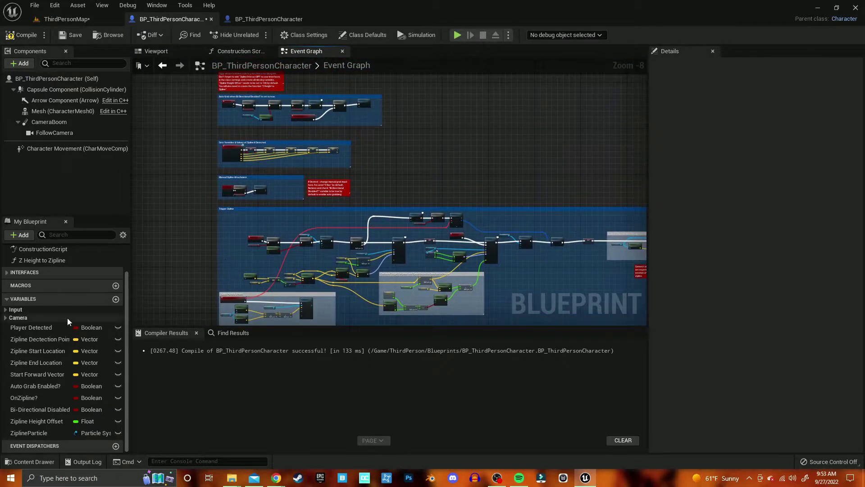
Step: Default Bi-Directional Disabled to true and set Zipline Height Offset to 140
click(44, 386)
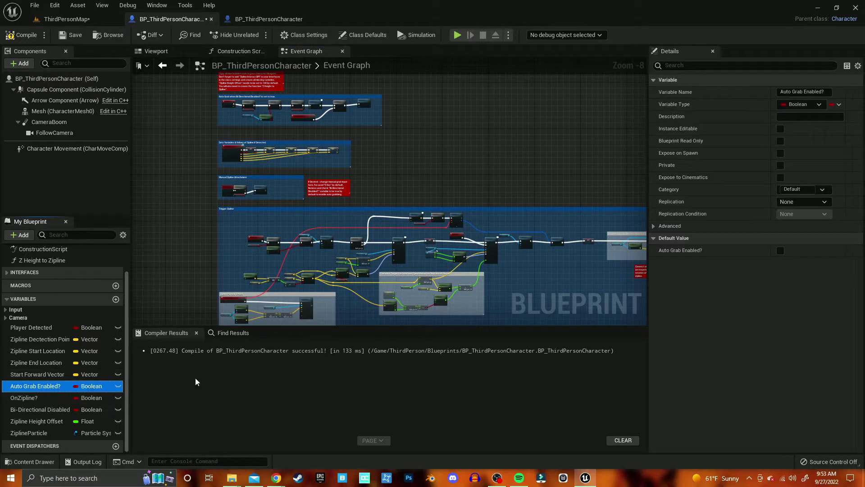
click(45, 411)
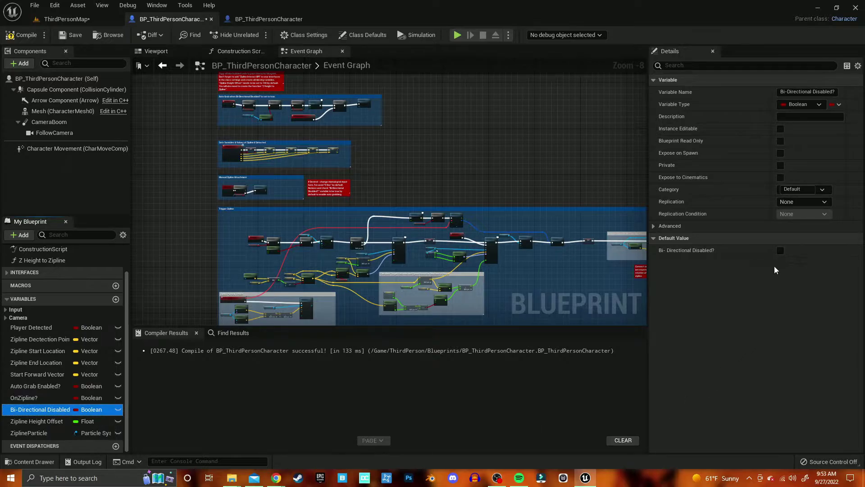
click(781, 250)
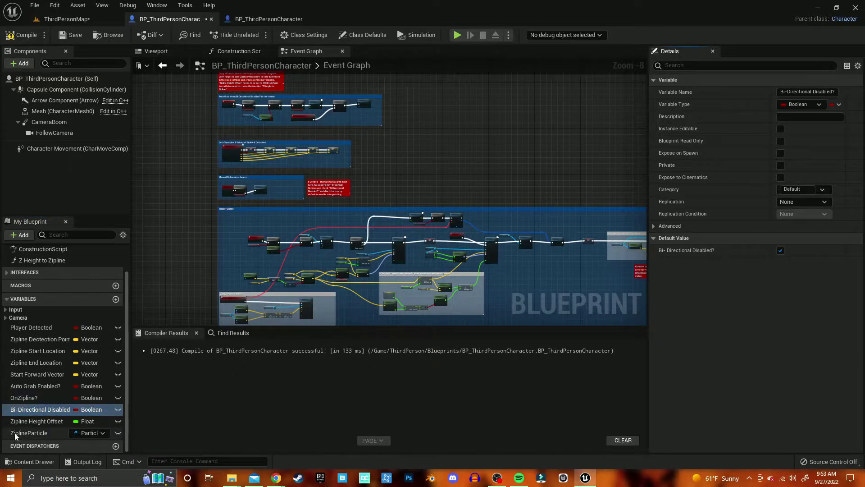
click(27, 420)
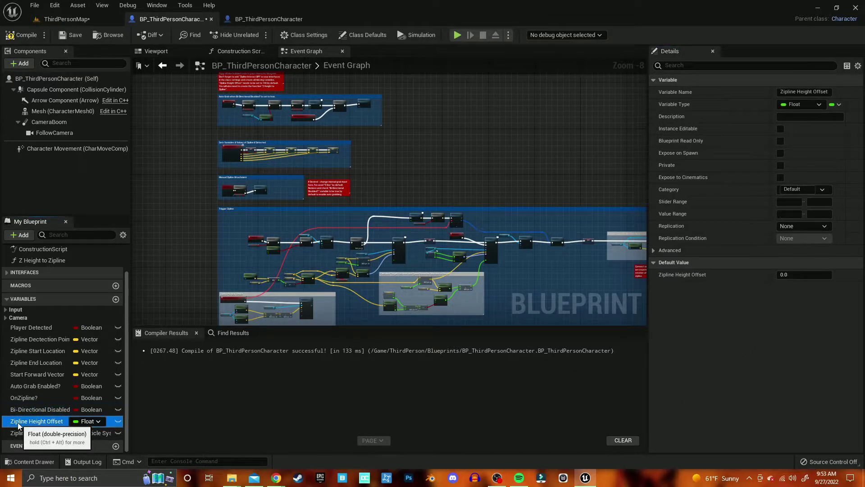
click(786, 275)
text(140)
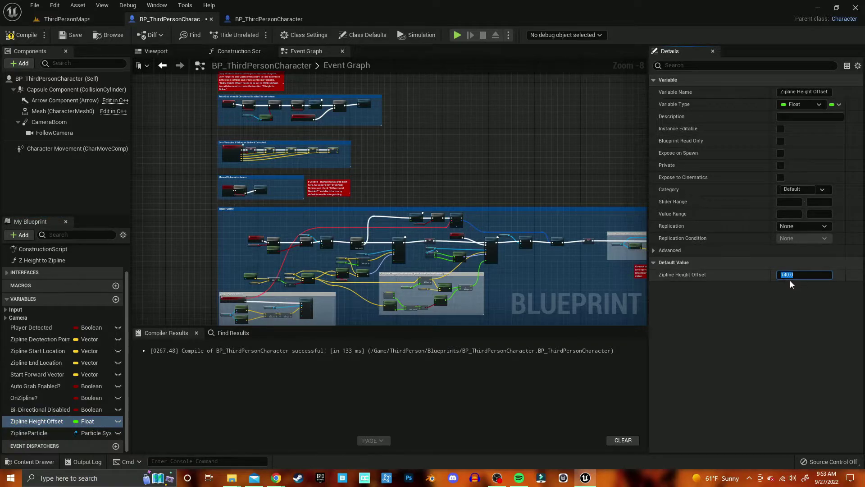
Step: Set the ZiplineParticle variable's default to P_Zipline
click(50, 432)
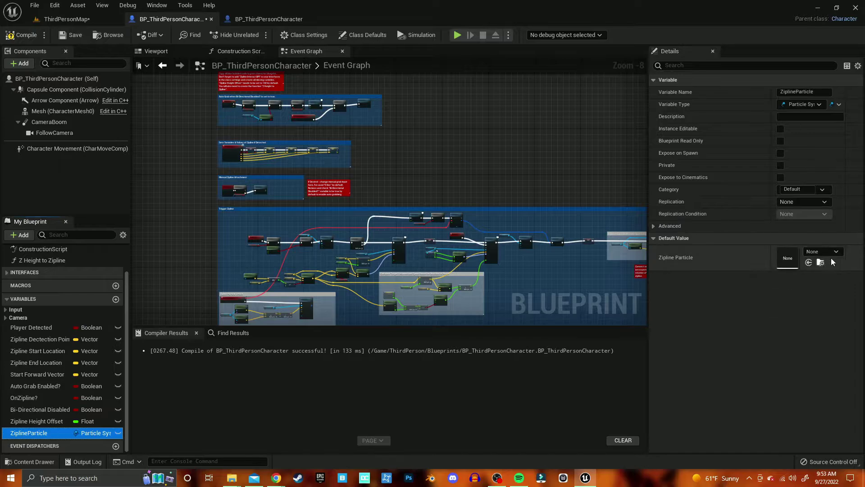
click(836, 252)
text(zipl)
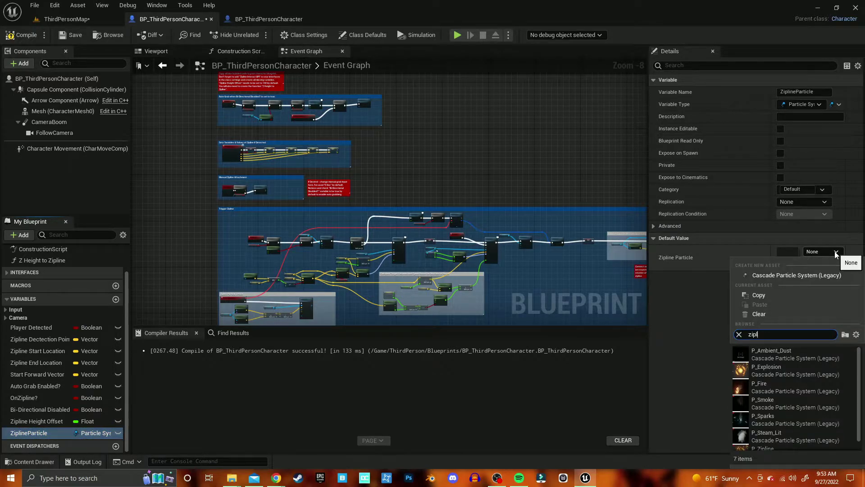
text(in)
click(777, 350)
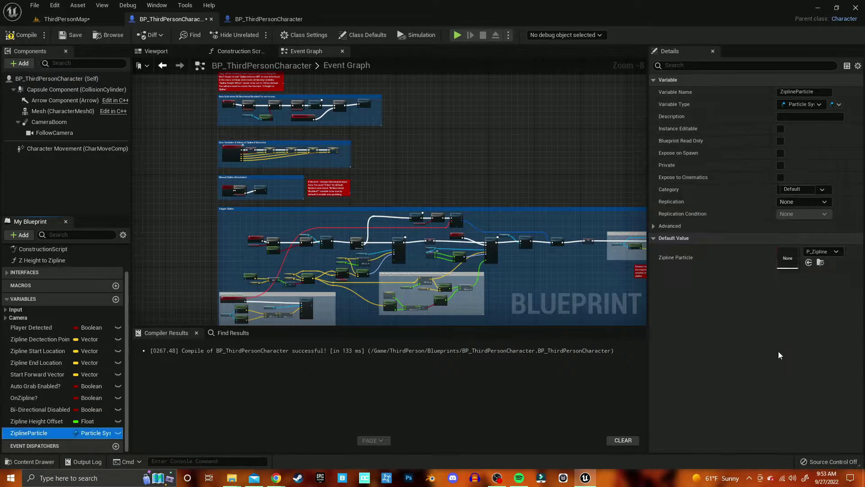
Step: Compile and save the character blueprint
click(25, 37)
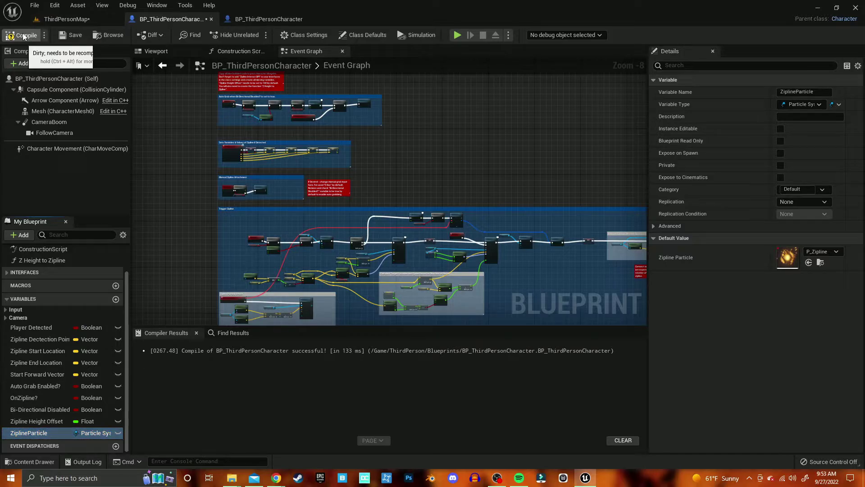
click(64, 39)
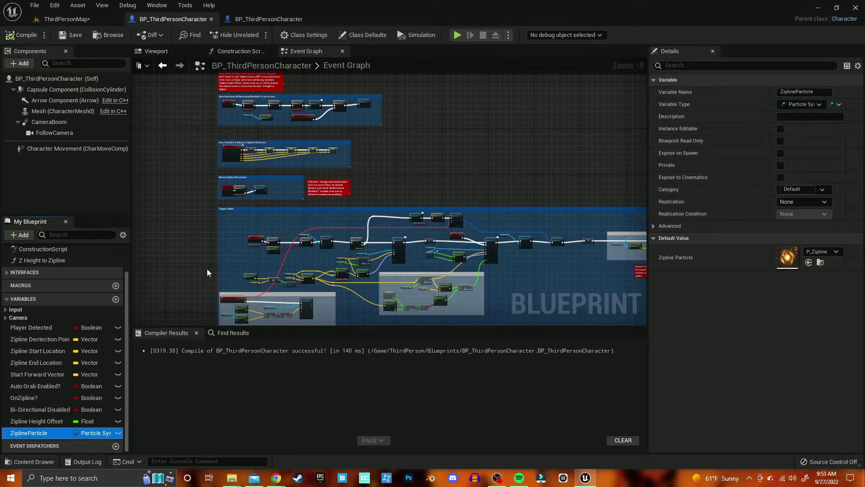
right_drag(207, 269, 172, 215)
scroll(172, 215, down, 2)
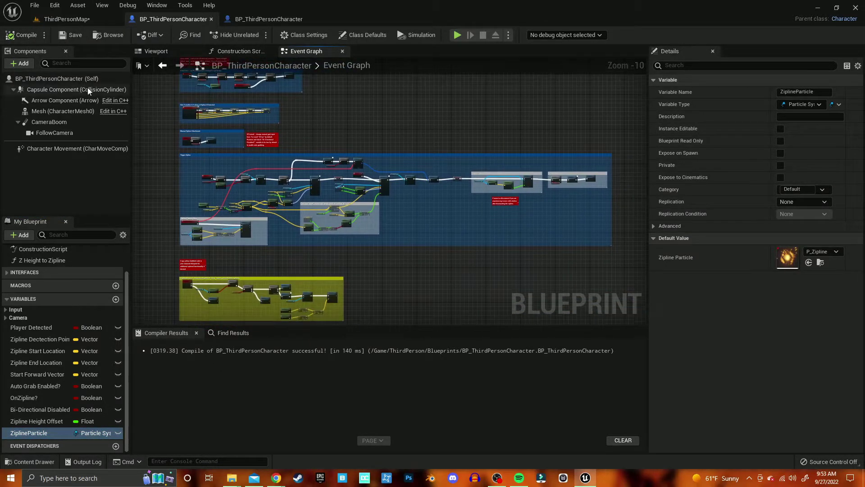
Step: Play-test ThirdPersonMap, running the character onto the zipline pole, then stop
click(67, 23)
click(191, 36)
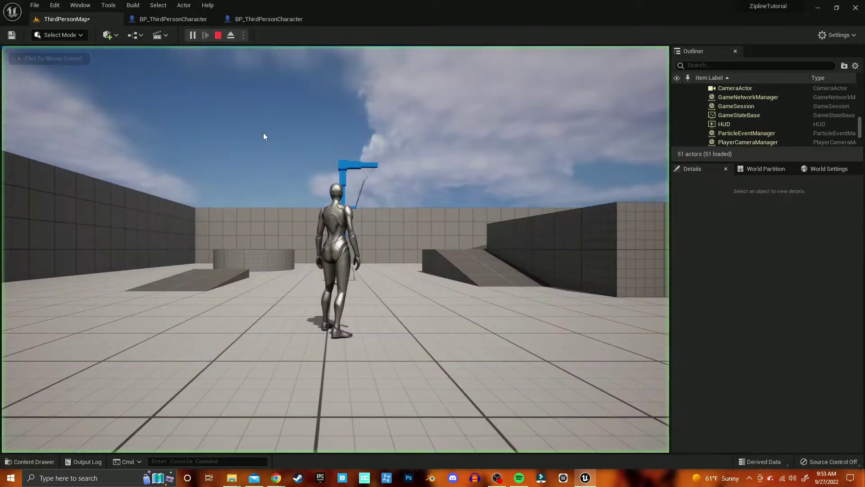
key(w)
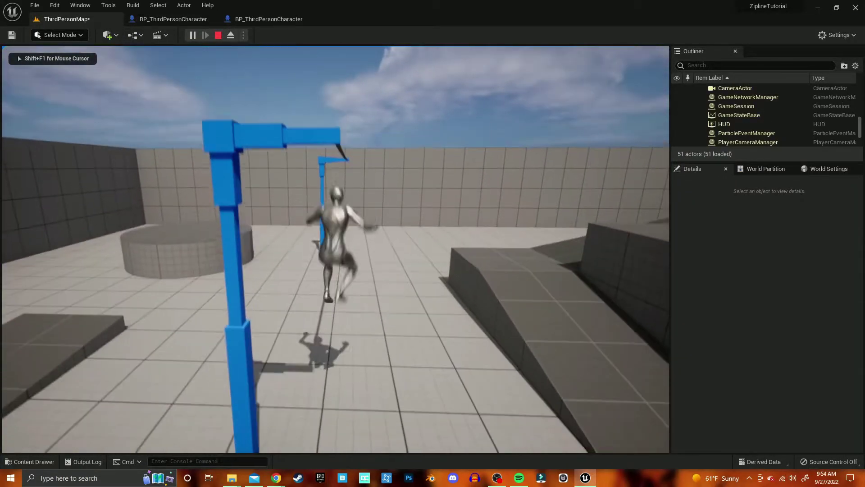
key(e)
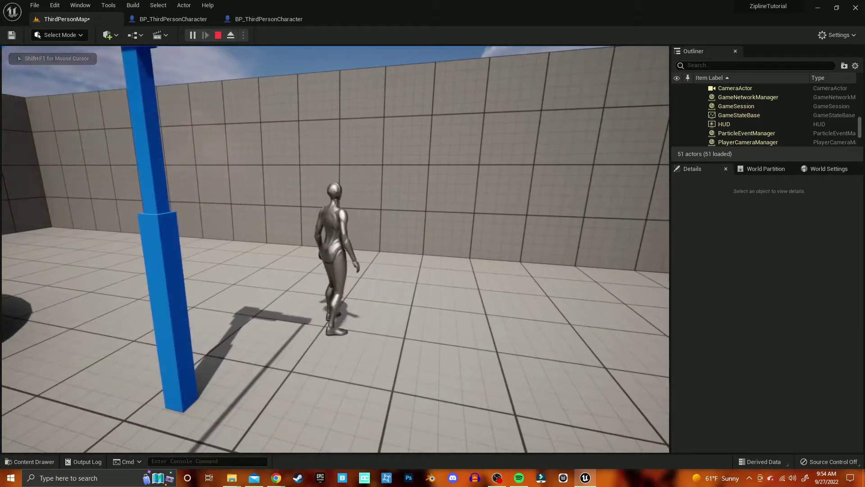
key(Escape)
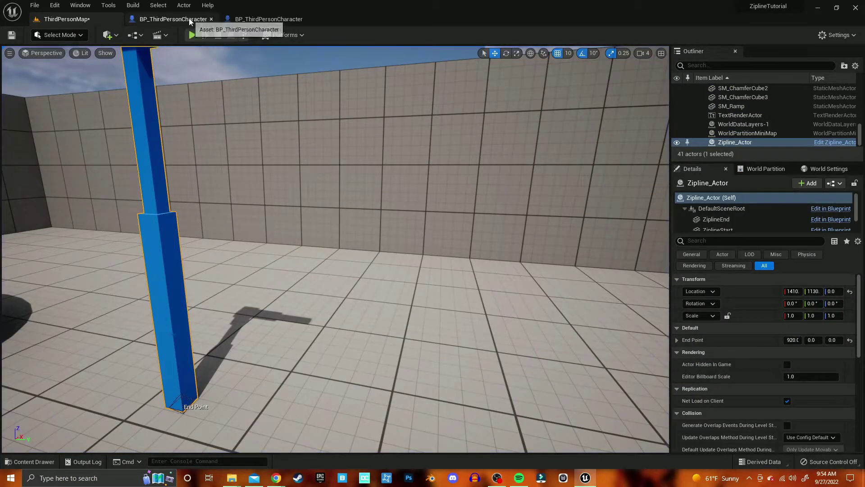
Step: Select the character's Mesh and open ABP_Manny from Characters/Mannequins/Animations
click(198, 19)
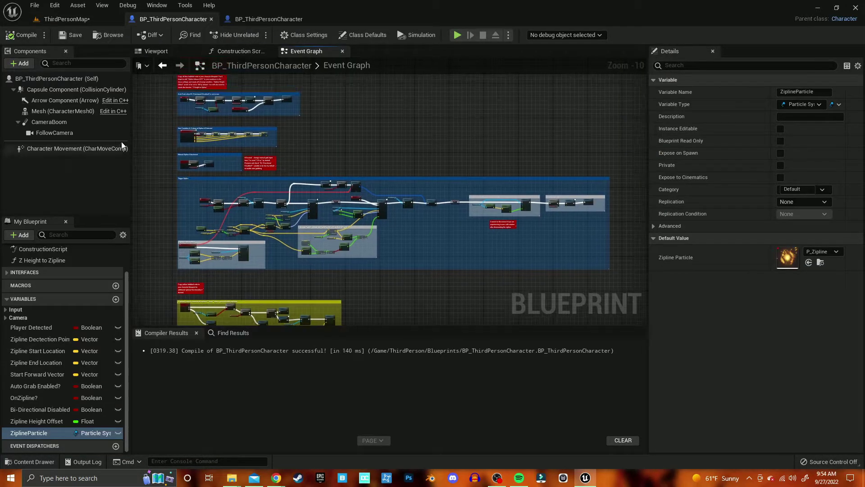
click(64, 111)
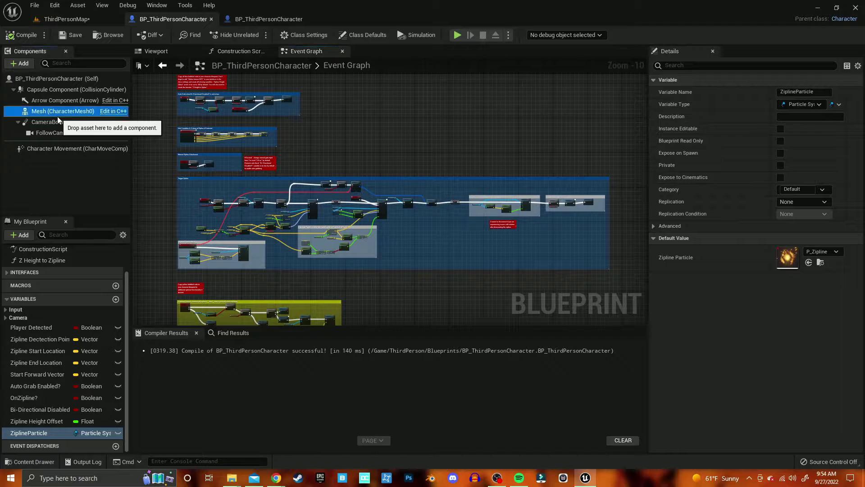
click(167, 49)
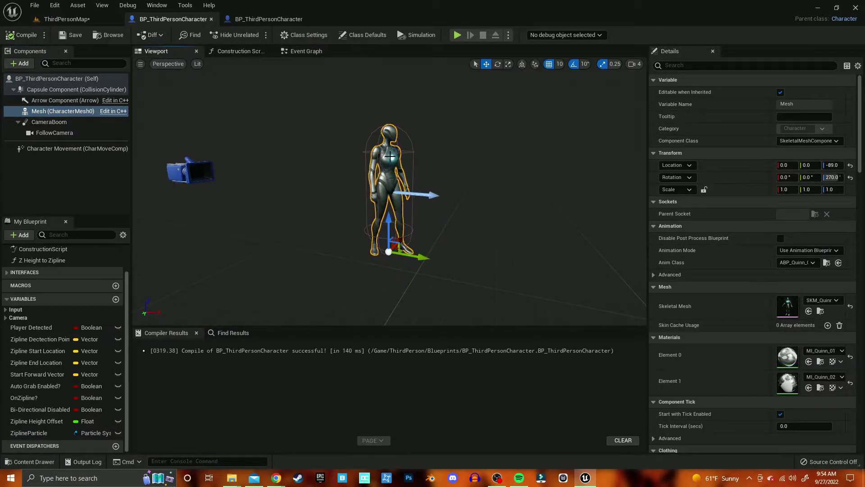
click(827, 263)
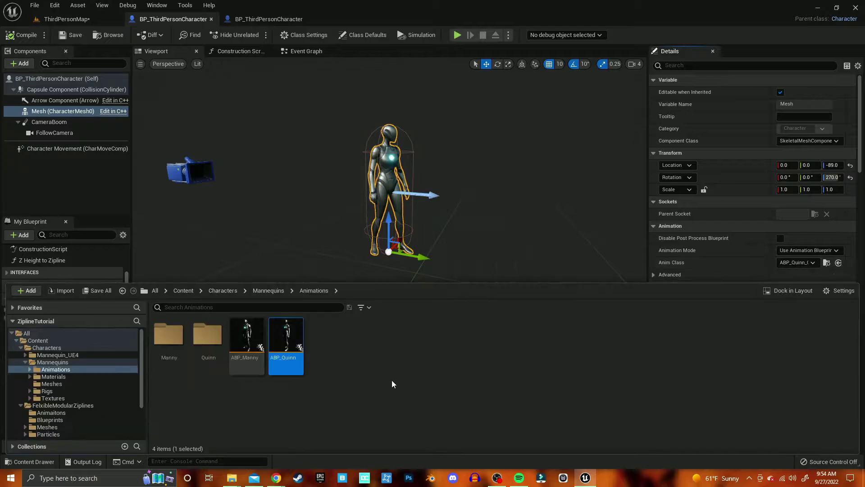
click(251, 334)
double_click(255, 331)
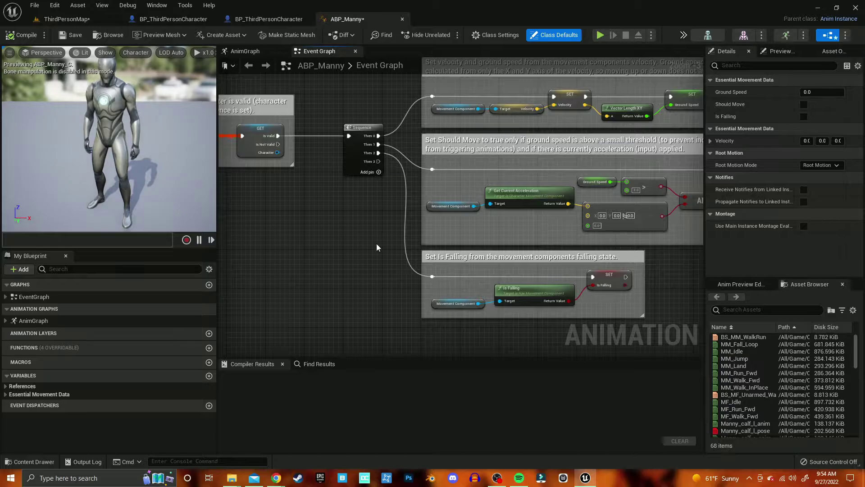
Step: Open the reference ABP_Manny through the character mesh's animation blueprint asset
right_drag(379, 247, 272, 246)
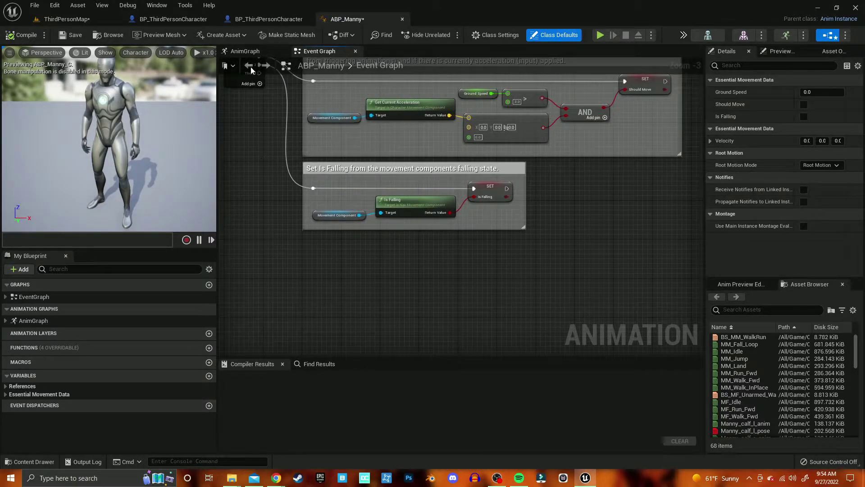
click(250, 20)
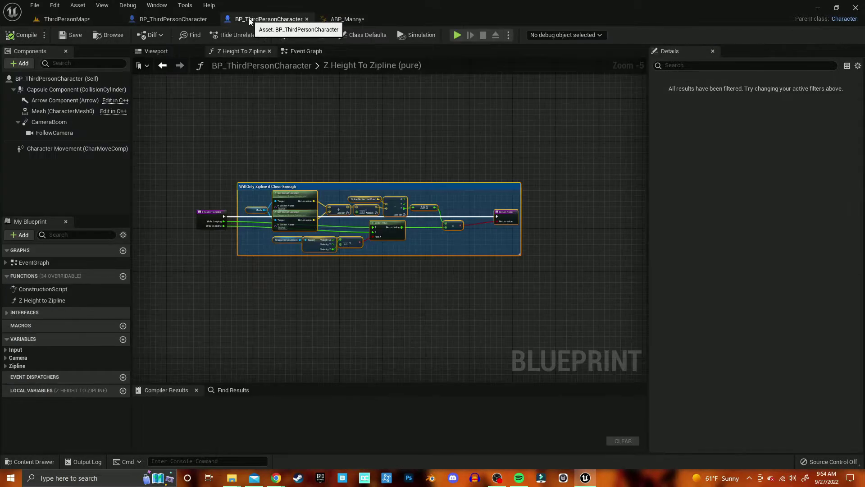
click(156, 52)
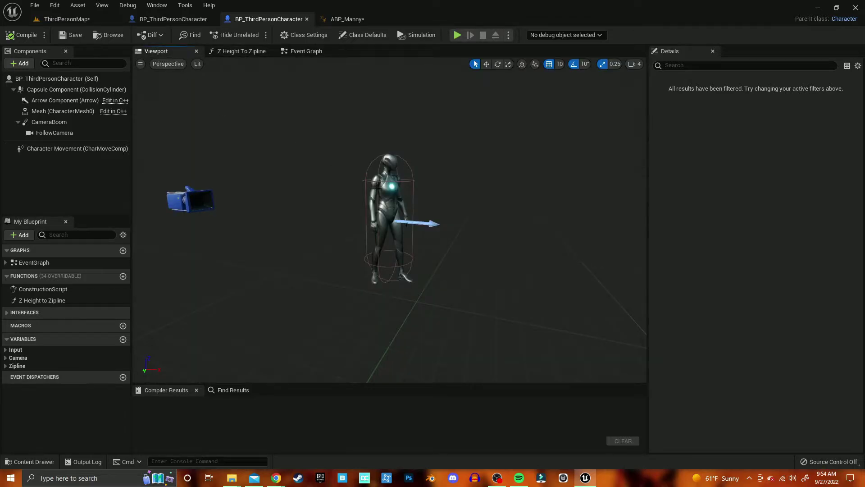
click(383, 188)
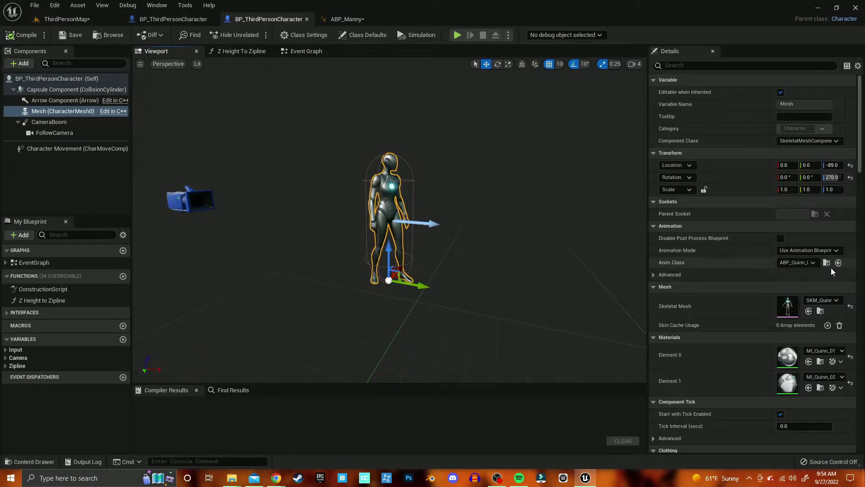
click(826, 263)
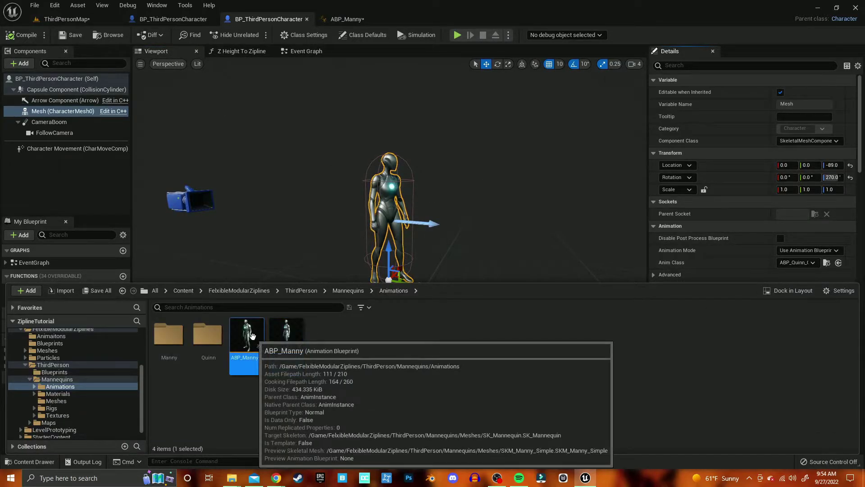
double_click(247, 335)
Step: Copy the Zipline Variables comment and nodes into the project's ABP_Manny graph
right_drag(377, 282, 205, 87)
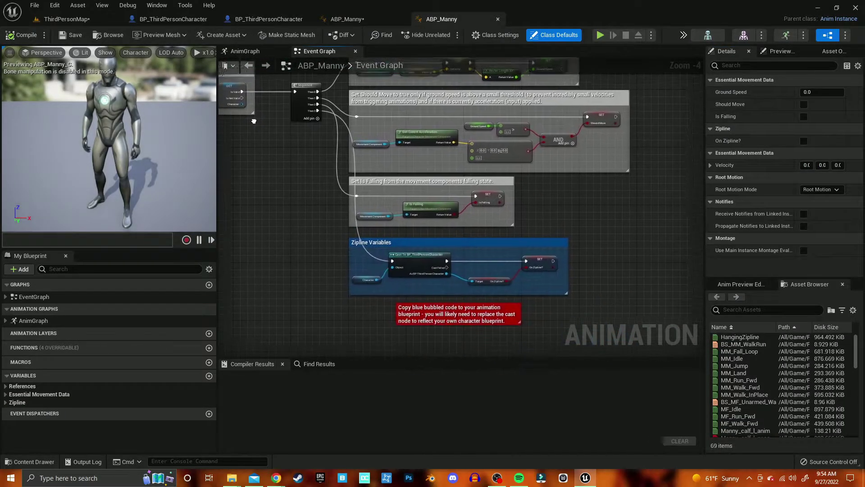
mouse_move(316, 283)
mouse_down()
mouse_move(511, 234)
mouse_move(550, 233)
mouse_up()
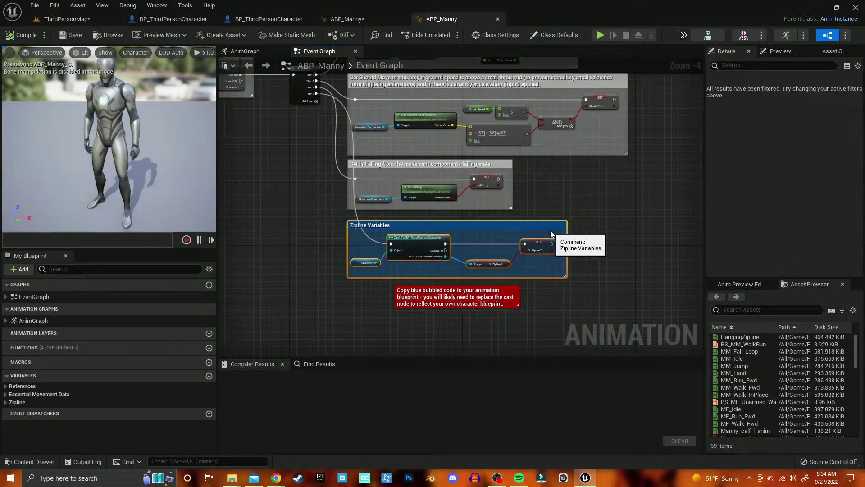
click(333, 19)
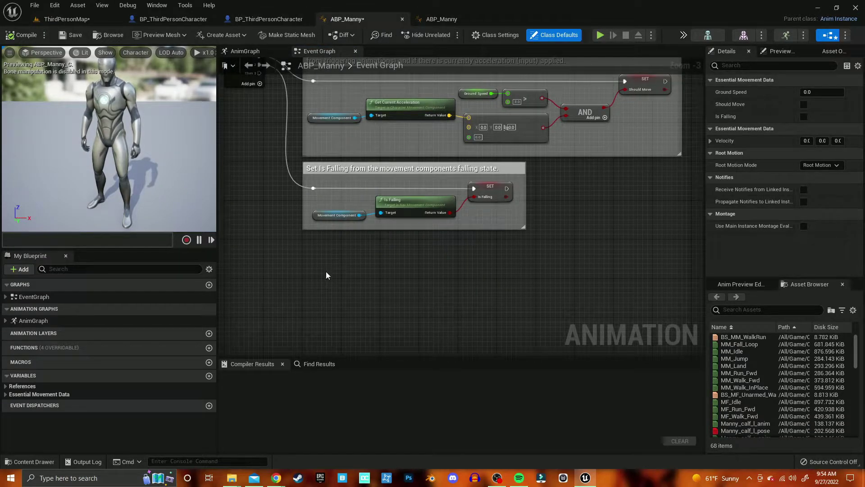
key(ctrl+v)
Step: Place the pasted nodes under Is Falling and wire Then 3 to the cast node
drag(315, 244, 379, 242)
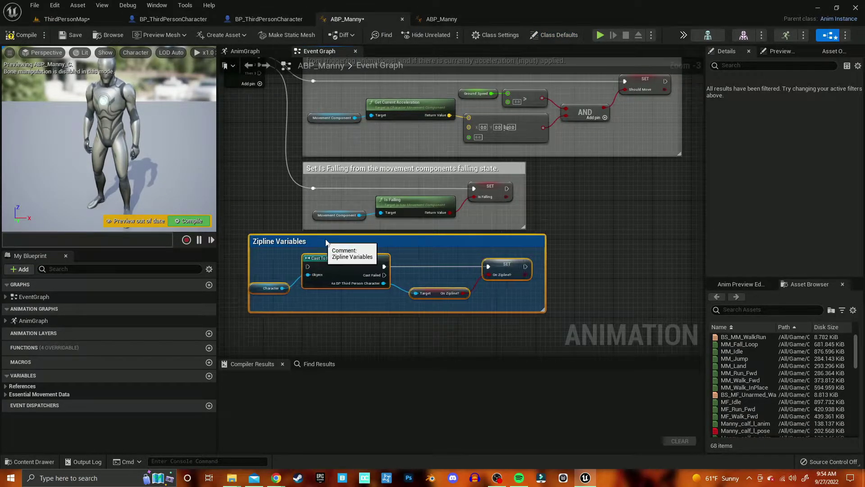
drag(263, 74, 362, 288)
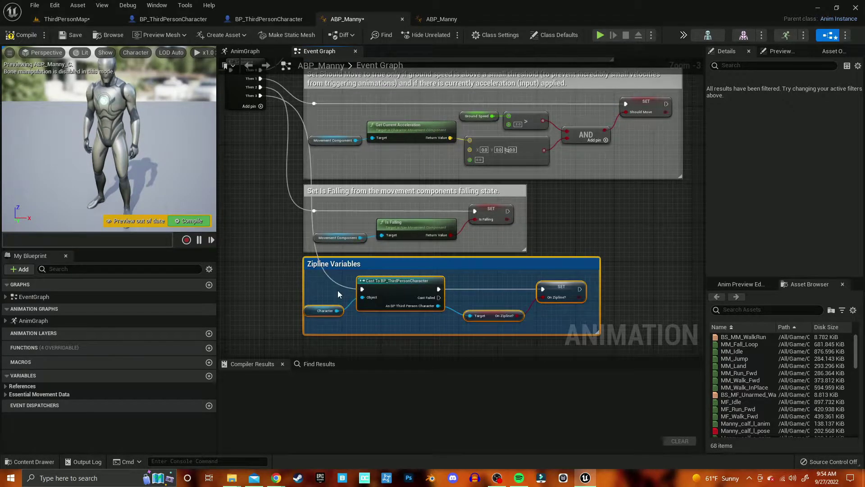
right_drag(337, 290, 292, 215)
scroll(290, 221, up, 1)
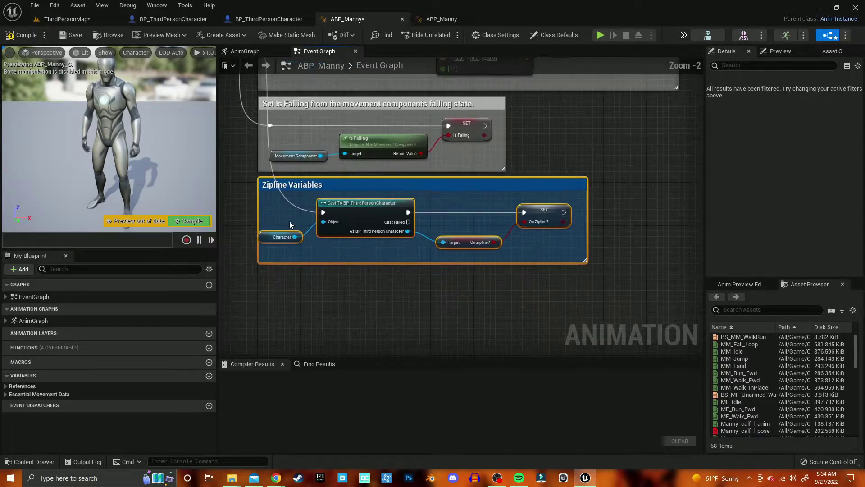
Step: Create the On Zipline? variable from the SET node and delete the pasted cast node
right_click(544, 216)
click(532, 210)
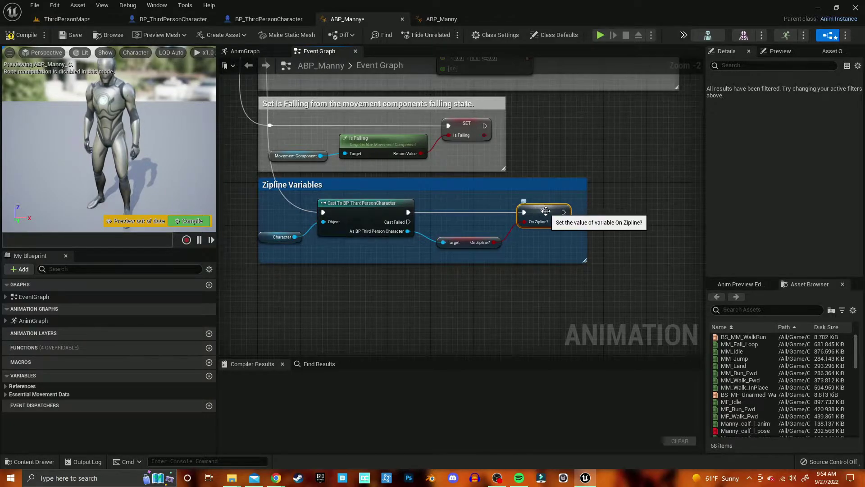
right_click(547, 214)
click(572, 231)
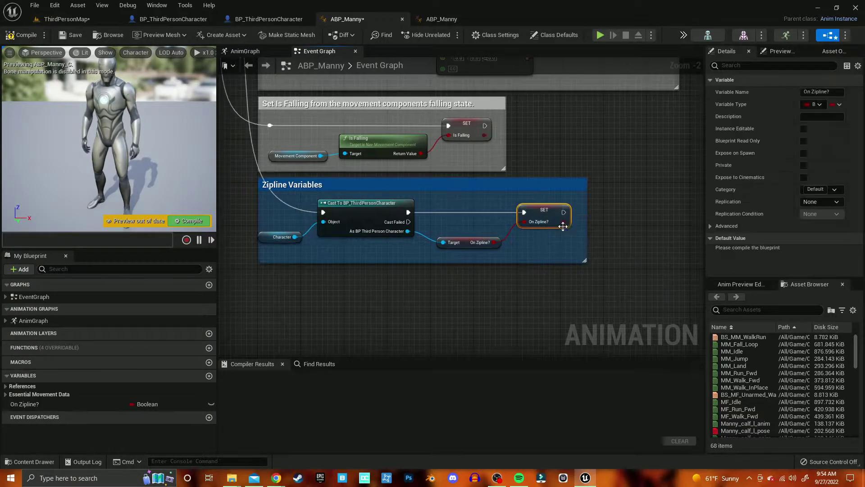
click(402, 212)
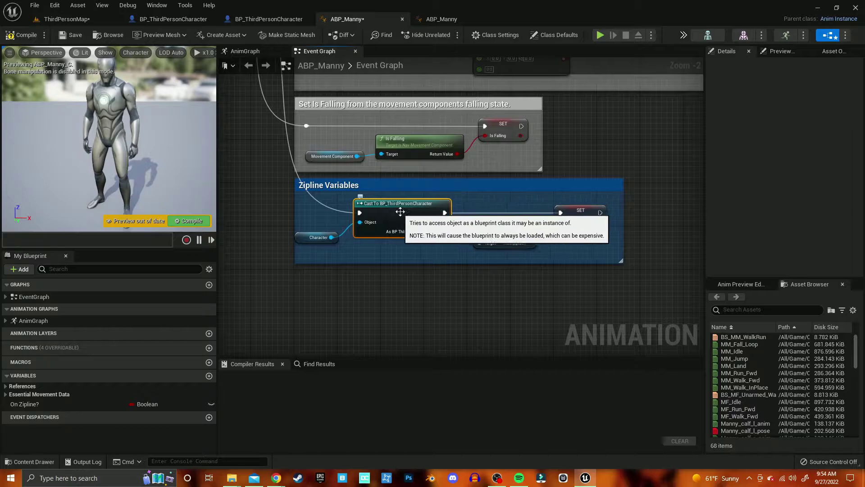
key(Delete)
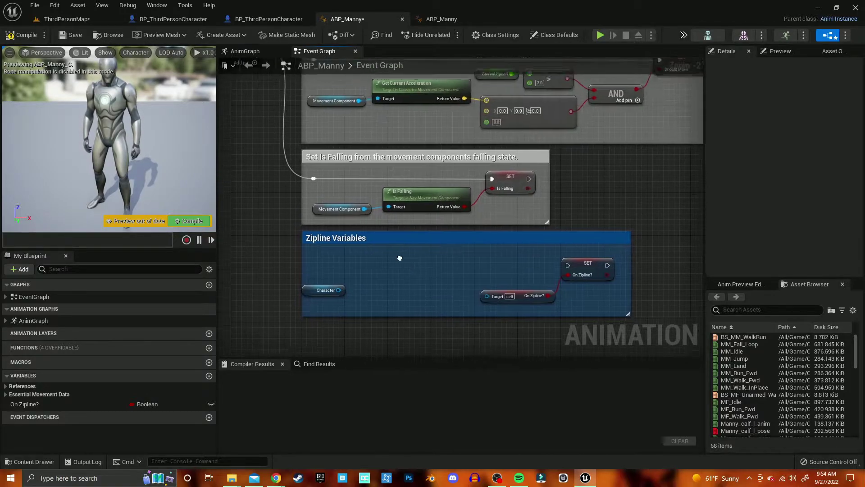
Step: Add a Cast To BP_ThirdPersonCharacter from Then 3, with Character feeding its Object input
right_drag(403, 212, 417, 300)
drag(260, 86, 380, 298)
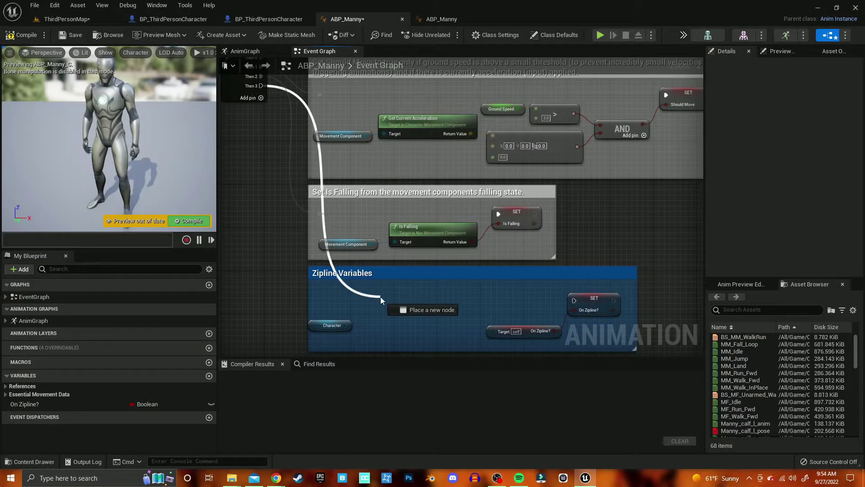
text(ca)
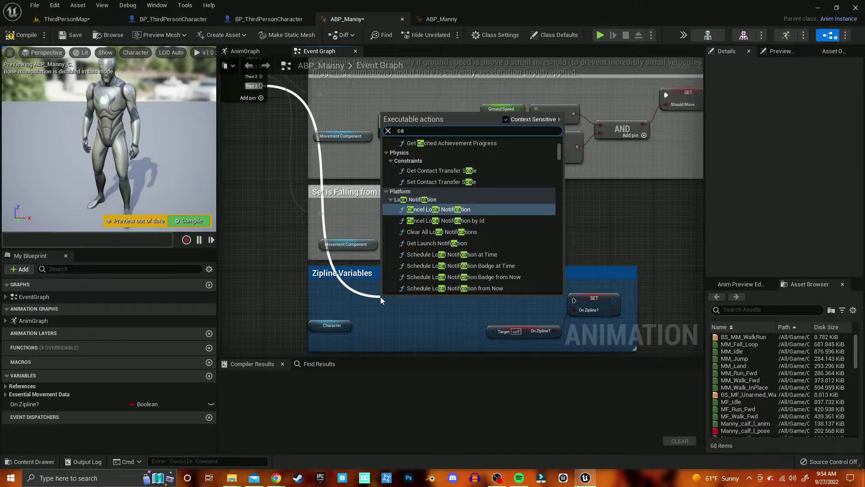
text(st to thir)
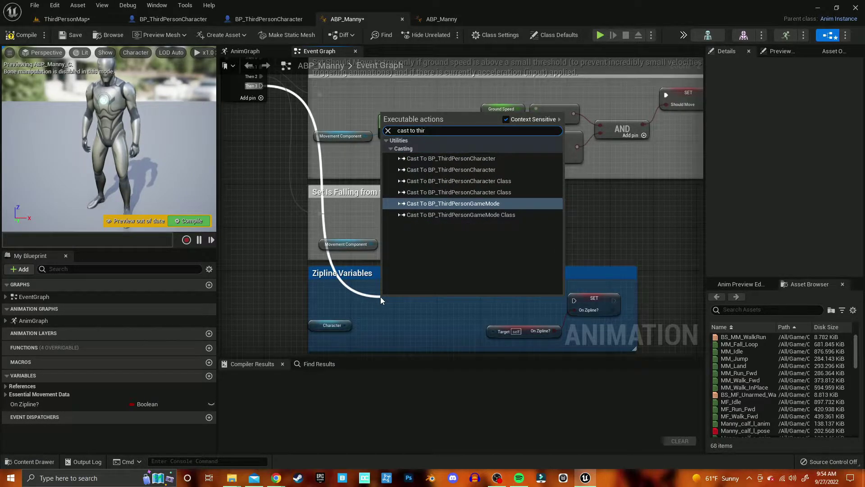
click(452, 165)
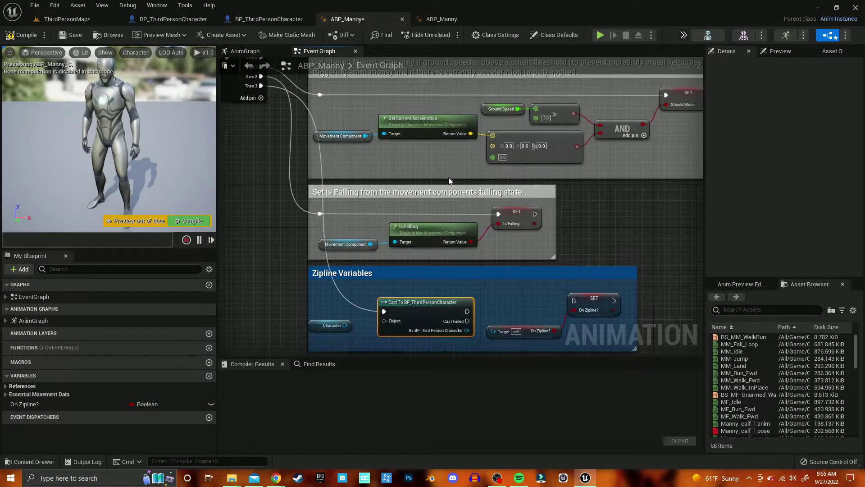
drag(345, 325, 383, 325)
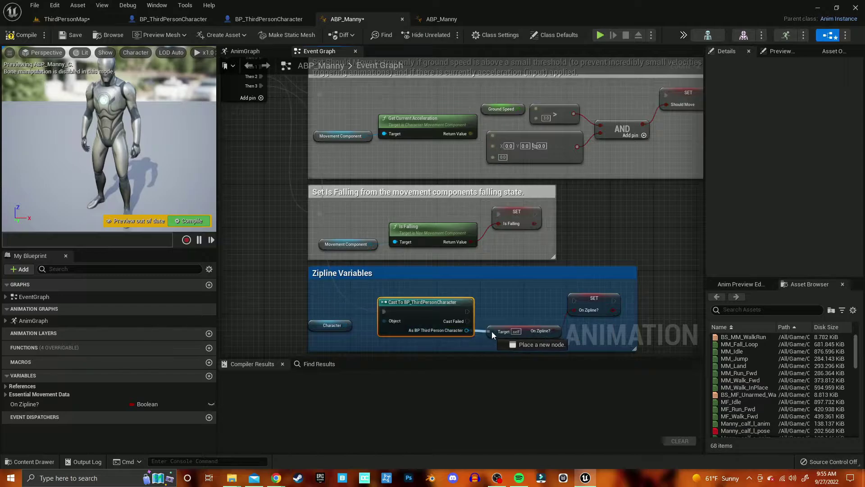
Step: Feed a new On Zipline? getter and the cast's exec into SET, then compile ABP_Manny
key(ctrl+v)
click(495, 292)
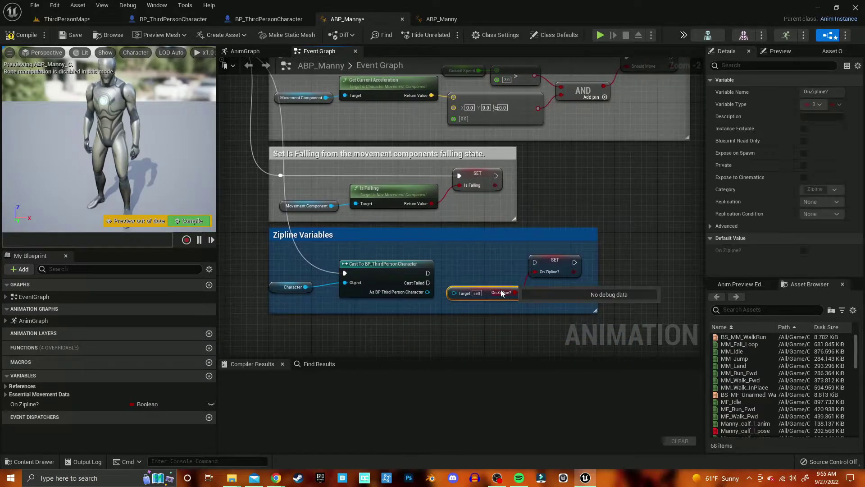
key(Delete)
drag(428, 292, 448, 292)
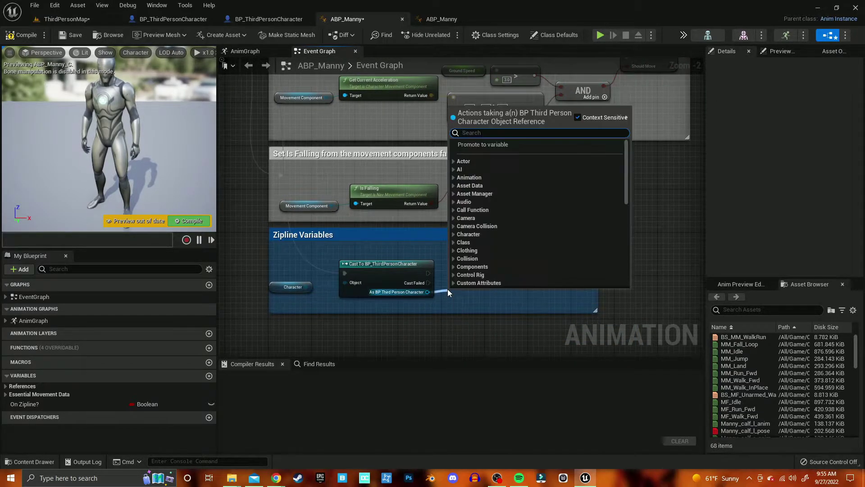
text(get on )
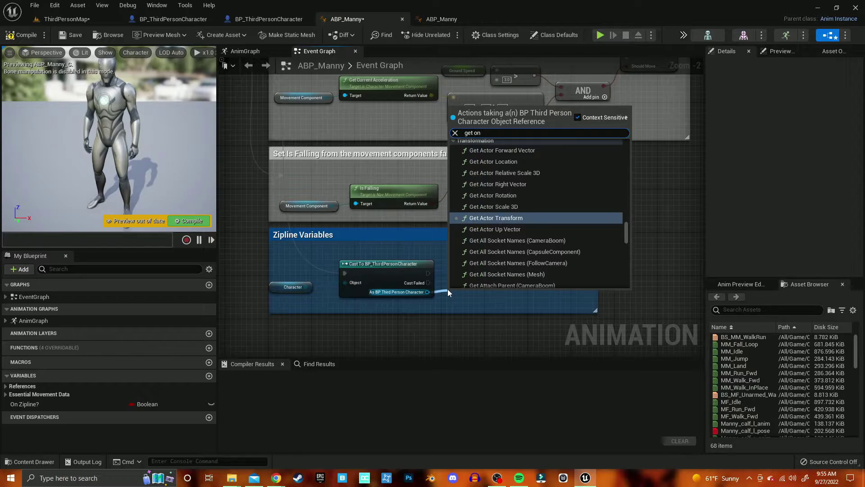
text(zip)
key(Return)
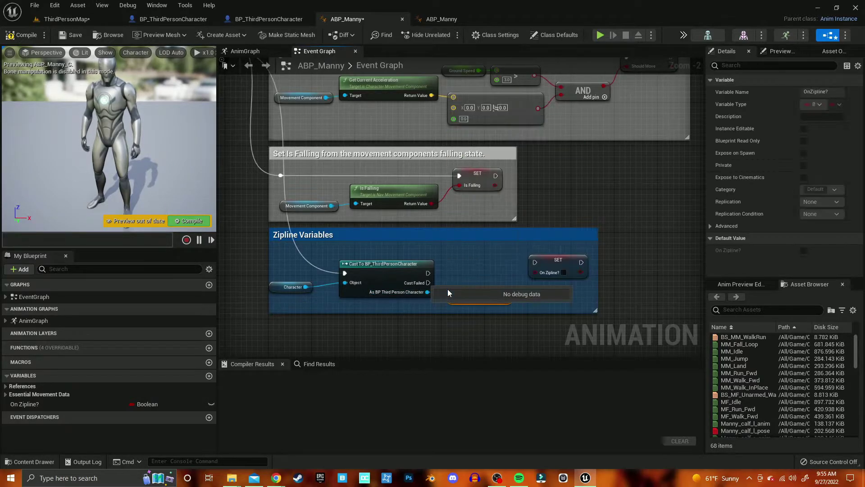
drag(506, 298, 537, 272)
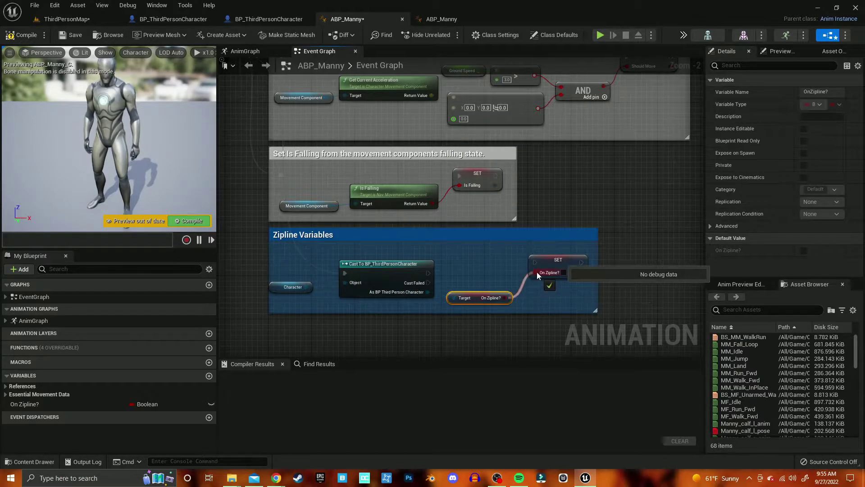
mouse_move(427, 273)
mouse_down()
mouse_move(536, 263)
mouse_move(556, 277)
mouse_up()
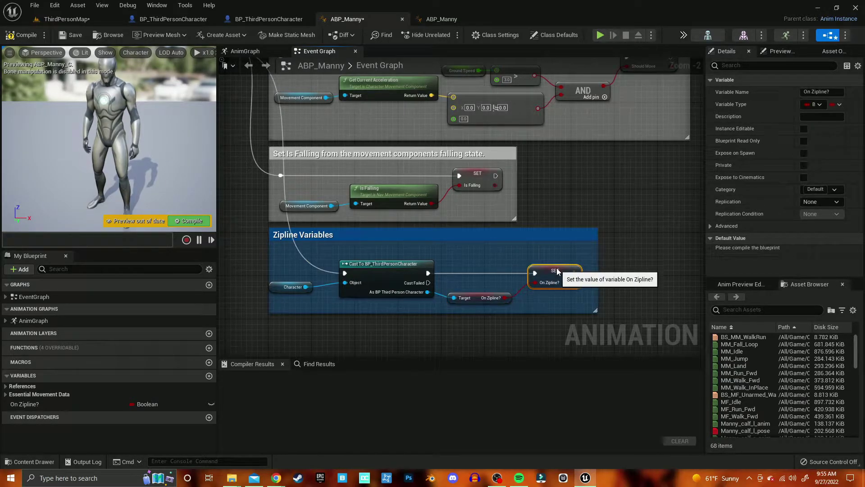
click(24, 34)
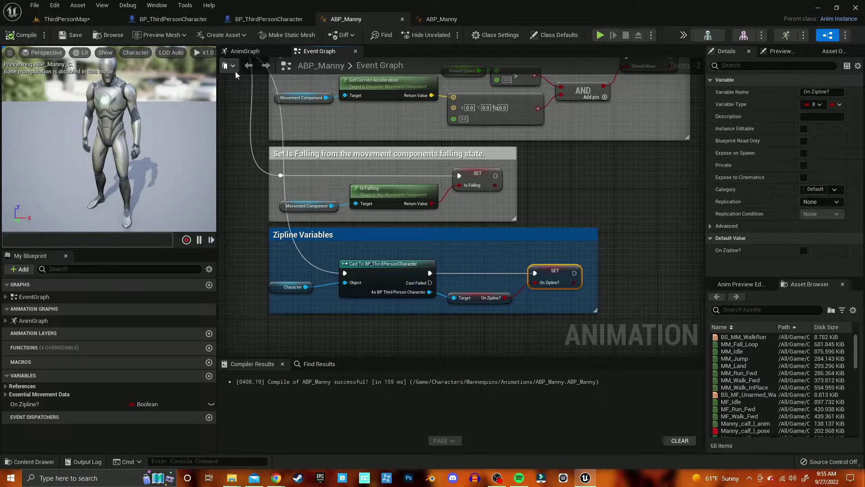
Step: Feed the Main States state machine into a Save Cached Pose named Main States, then compile ABP_Manny
click(246, 52)
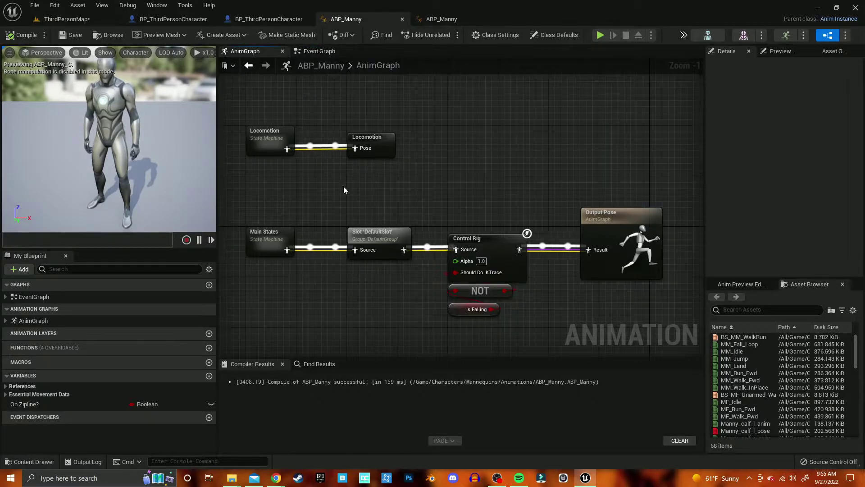
right_drag(344, 189, 383, 190)
mouse_move(313, 248)
mouse_down()
mouse_move(314, 185)
mouse_move(382, 189)
mouse_up()
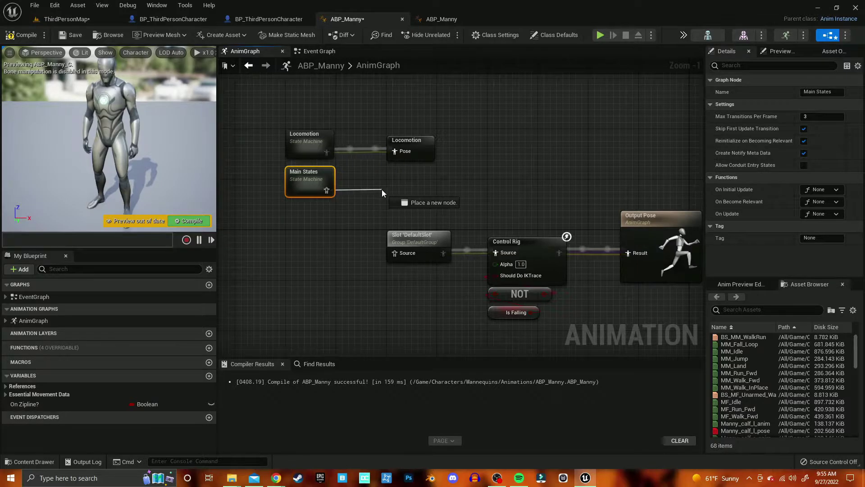
text(m)
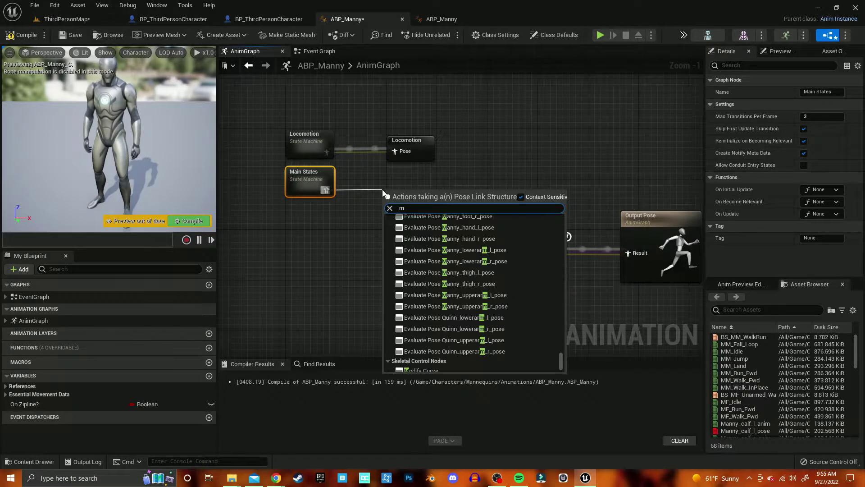
key(BackSpace)
text(cach)
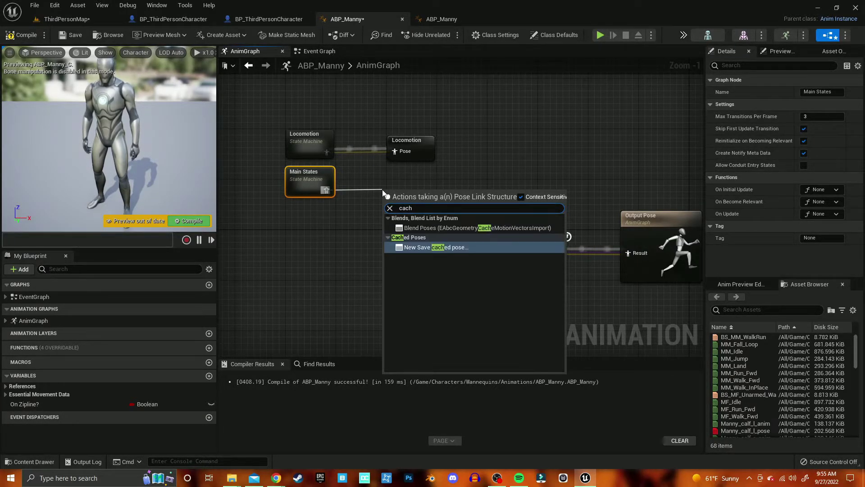
key(Return)
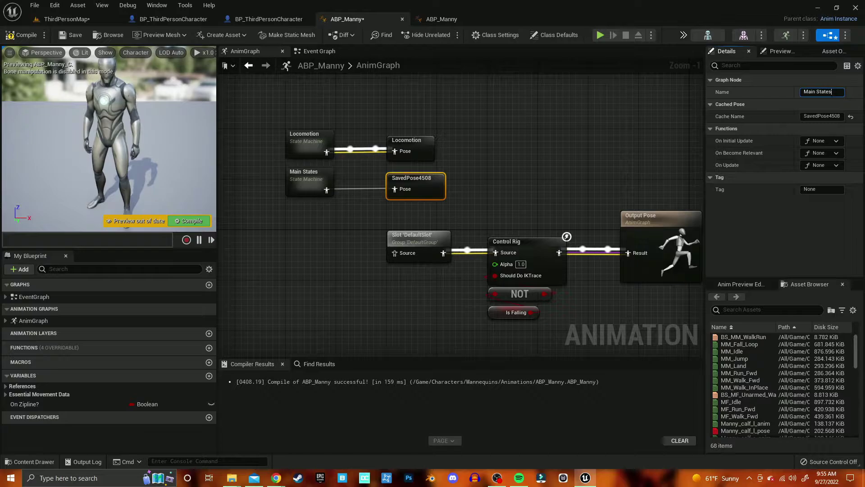
key(Return)
click(18, 34)
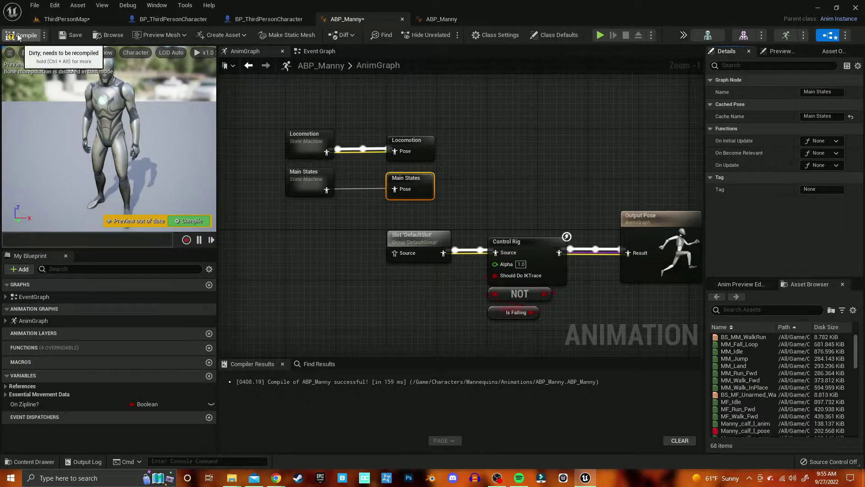
Step: Paste the example's Zipline Anims nodes into ABP_Manny and wire Layer Poses (Zipline) to the slot's Source
click(449, 22)
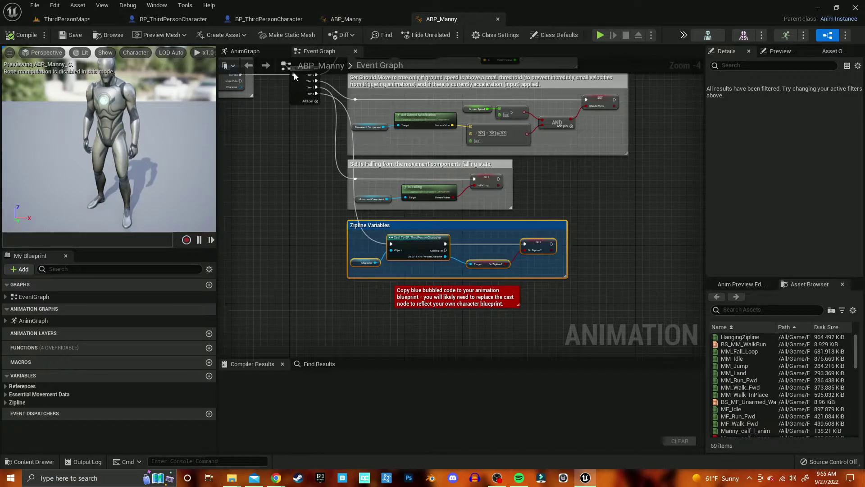
click(253, 54)
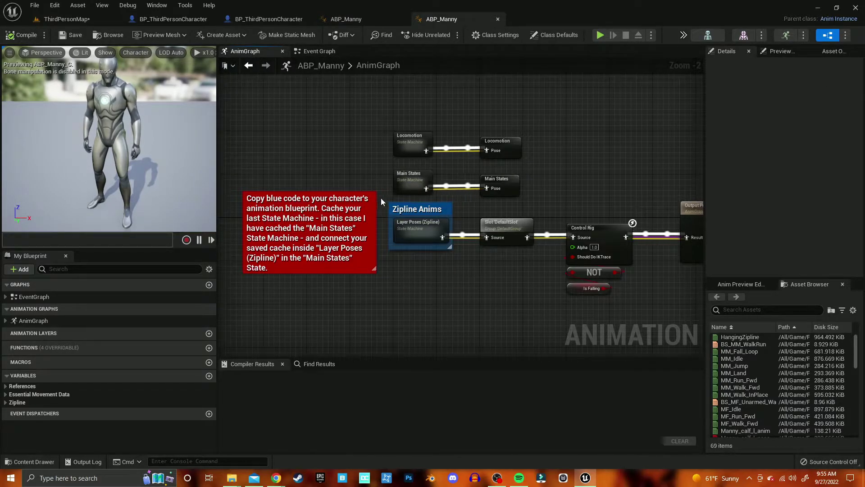
click(419, 229)
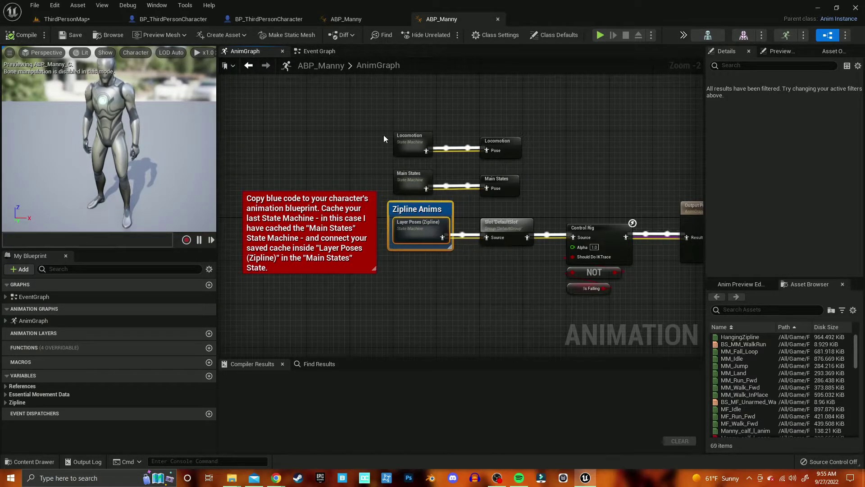
click(351, 23)
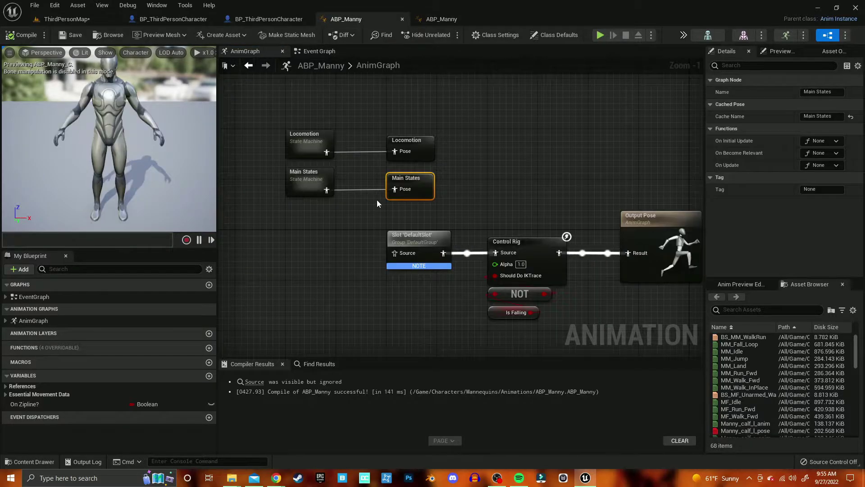
key(ctrl+v)
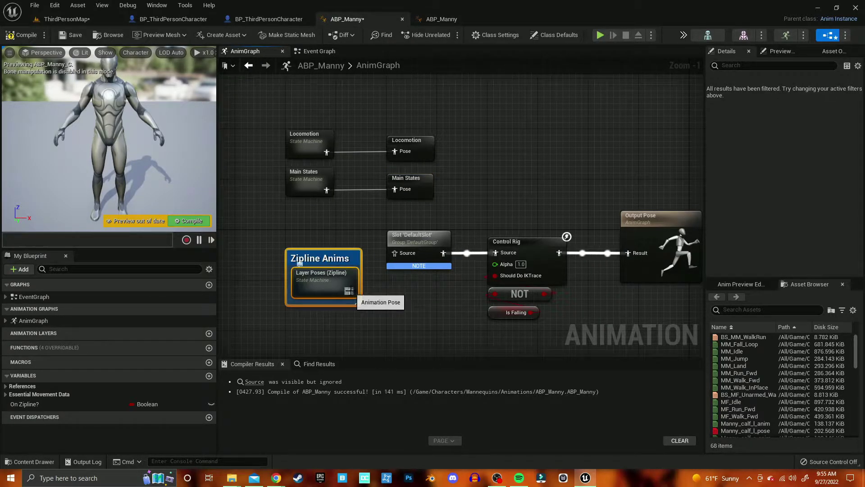
drag(350, 292, 412, 246)
drag(334, 272, 334, 234)
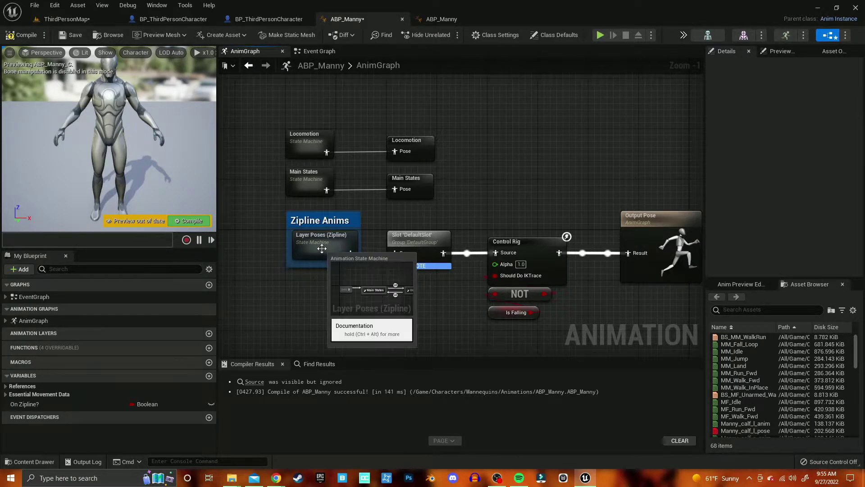
Step: Inspect the Layer Poses (Zipline) states, selecting the HangingZipline player inside Using Zipline
double_click(321, 248)
double_click(464, 210)
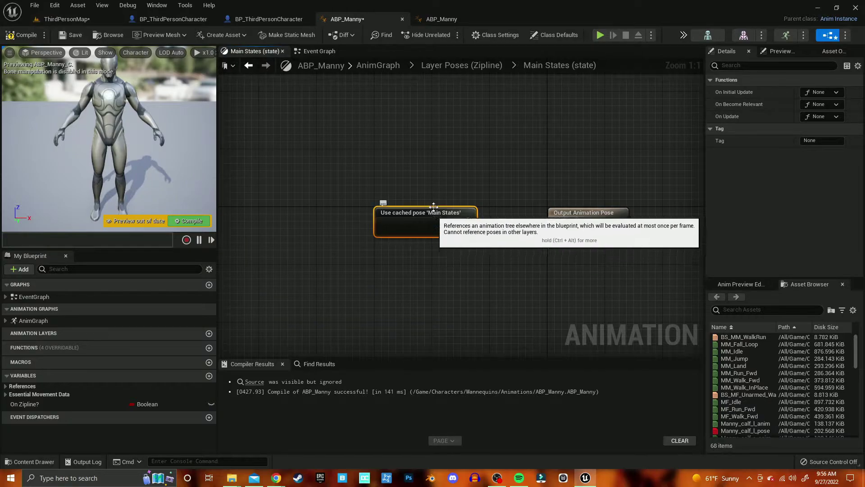
click(387, 68)
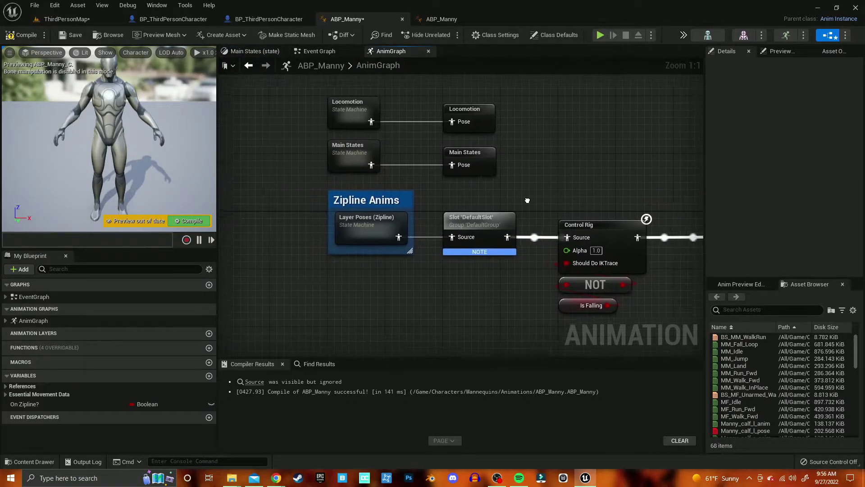
double_click(402, 227)
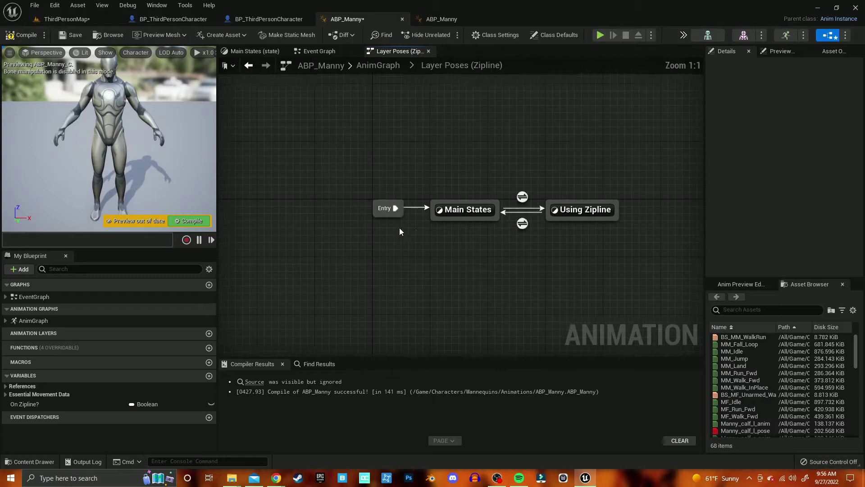
double_click(578, 211)
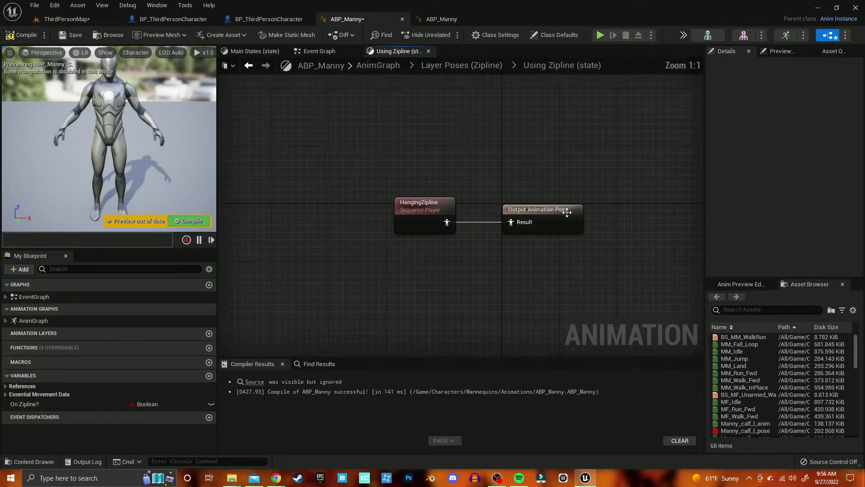
click(437, 219)
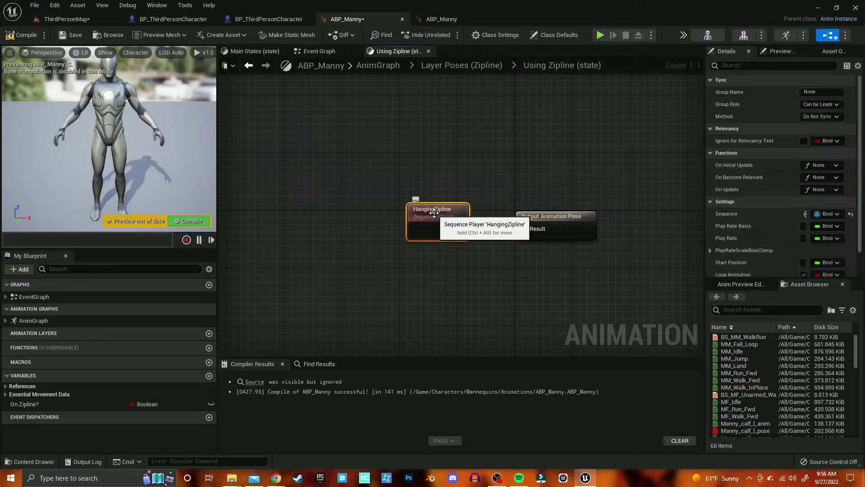
Step: Open HangingZipline and start Duplicate and Retarget from its asset's Retarget Animation Assets menu
double_click(438, 217)
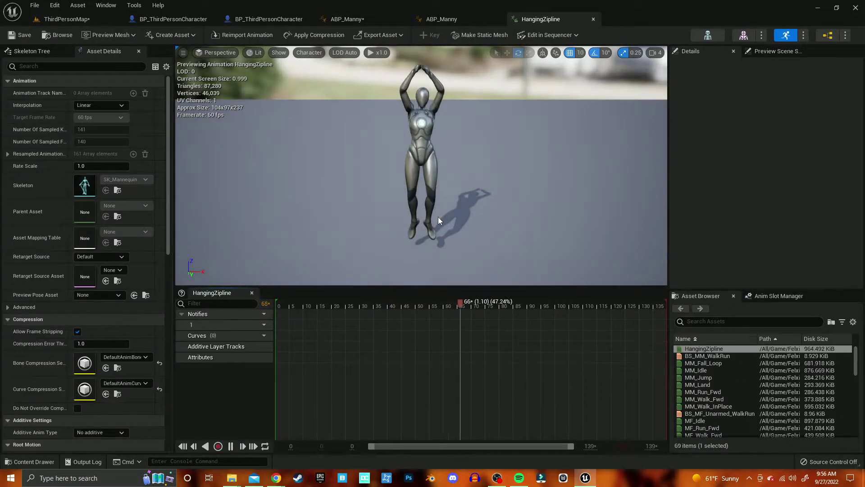
click(56, 35)
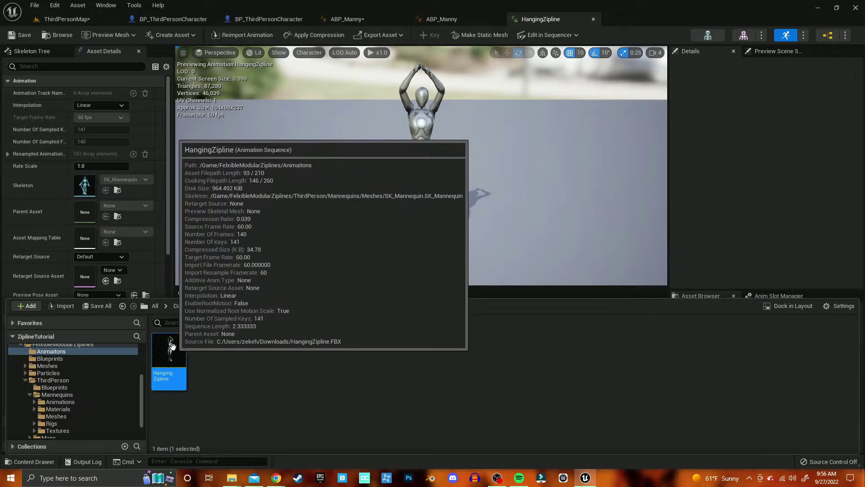
right_click(176, 345)
mouse_move(250, 110)
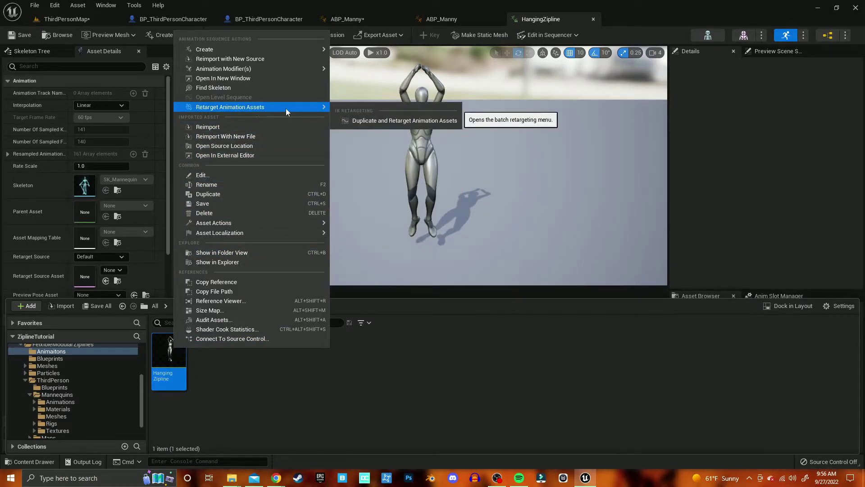
click(386, 121)
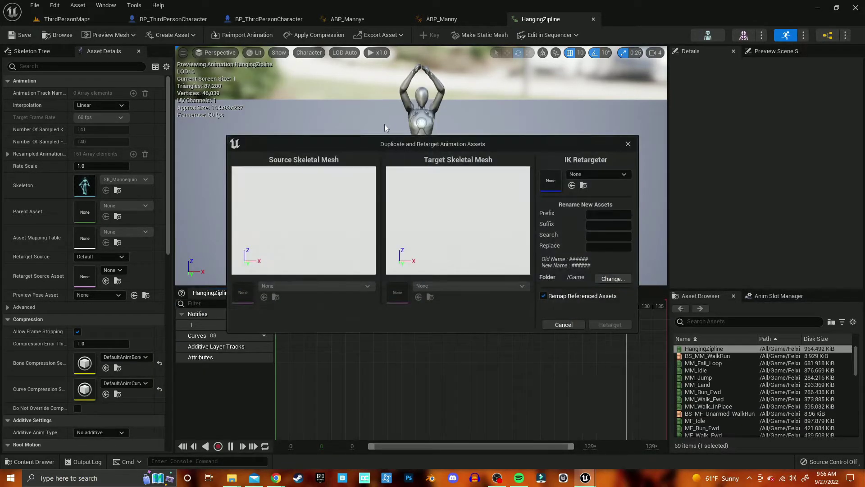
Step: Retarget the copy with RTG_Mannequin onto SKM_Manny, then locate the new HangingZipline in /Game
click(579, 174)
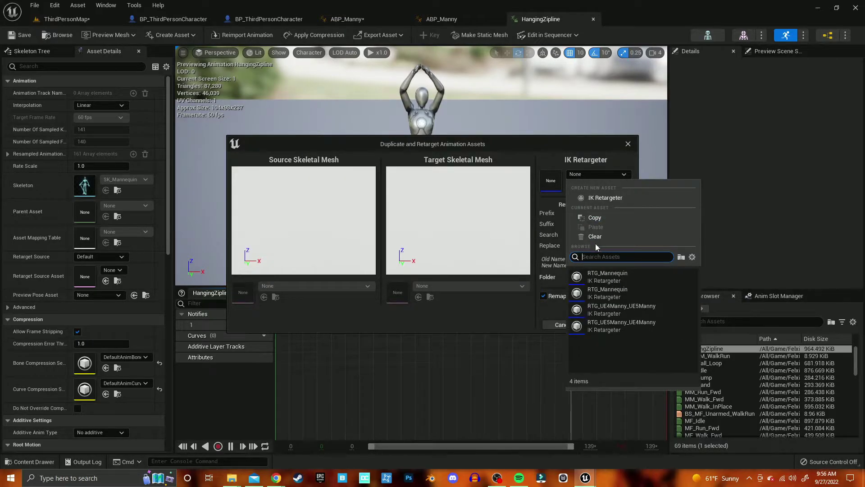
click(615, 293)
click(615, 294)
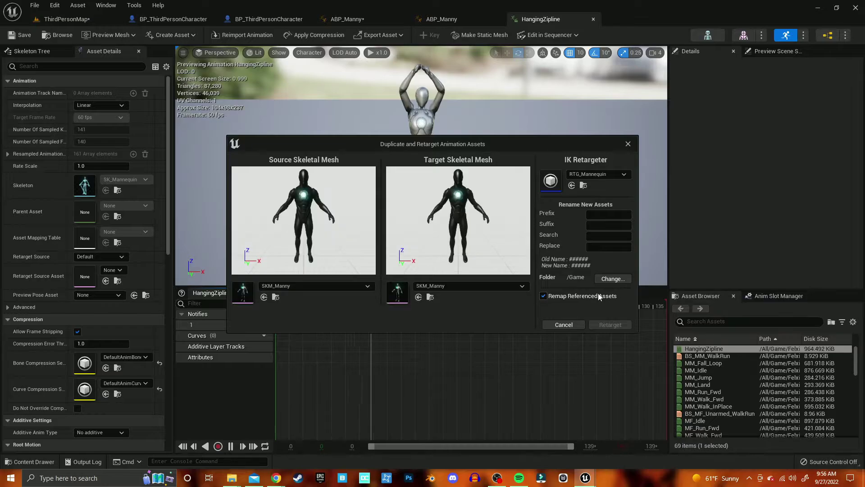
click(485, 286)
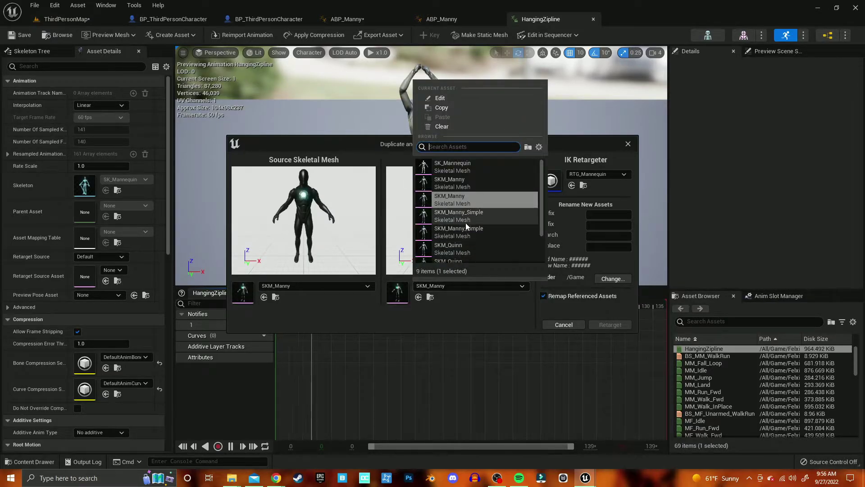
click(469, 182)
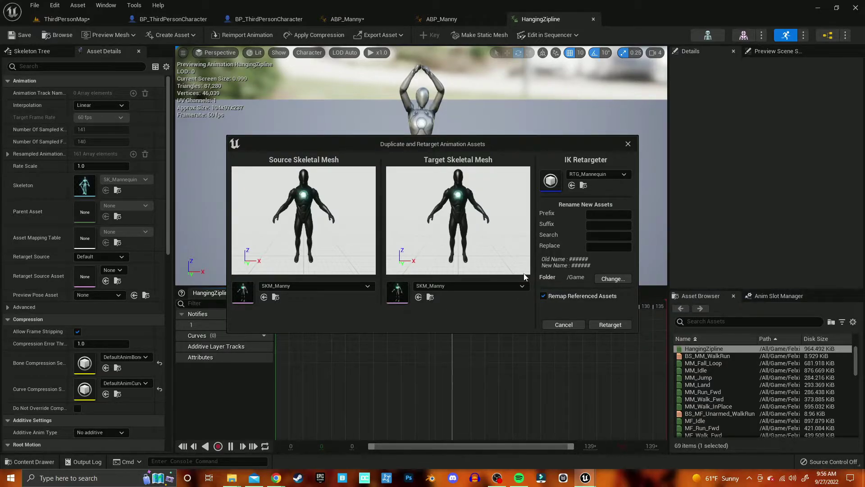
click(601, 324)
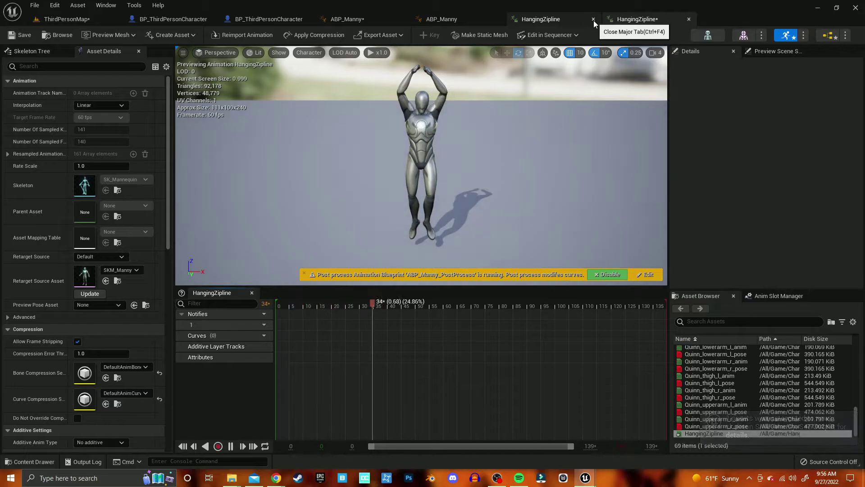
click(593, 19)
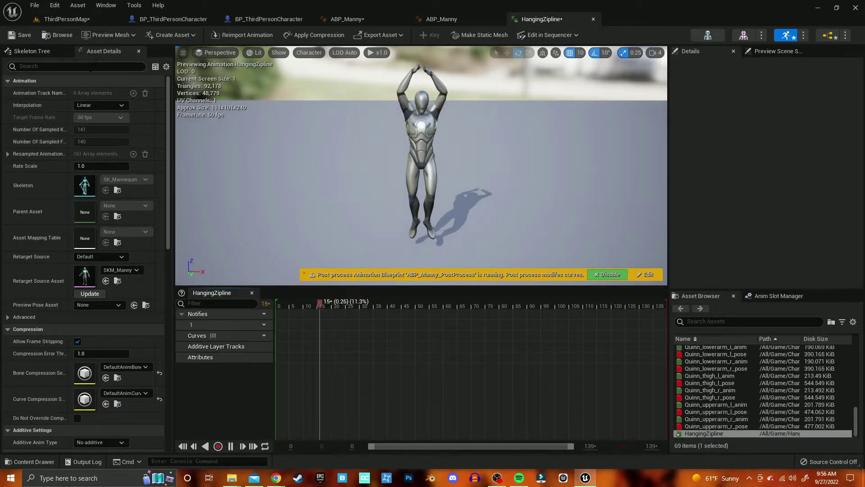
click(66, 37)
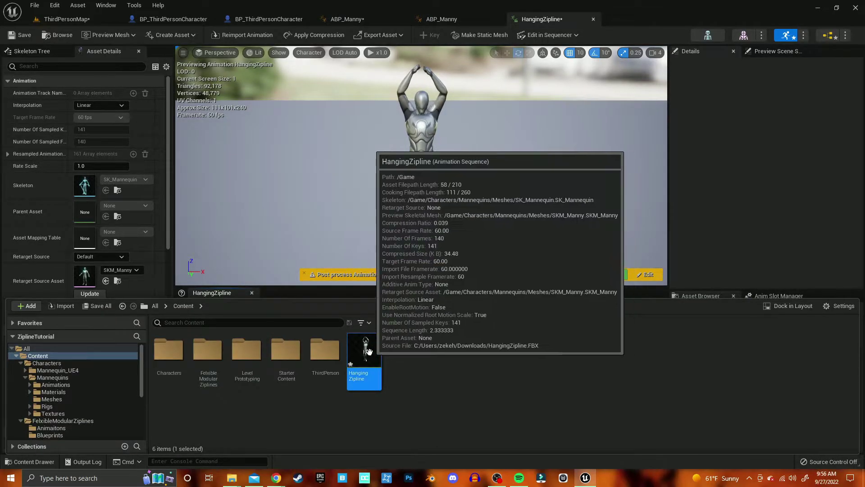
Step: Replace Using Zipline's player with the retargeted HangingZipline, compile and save, then play ThirdPersonMap
click(350, 20)
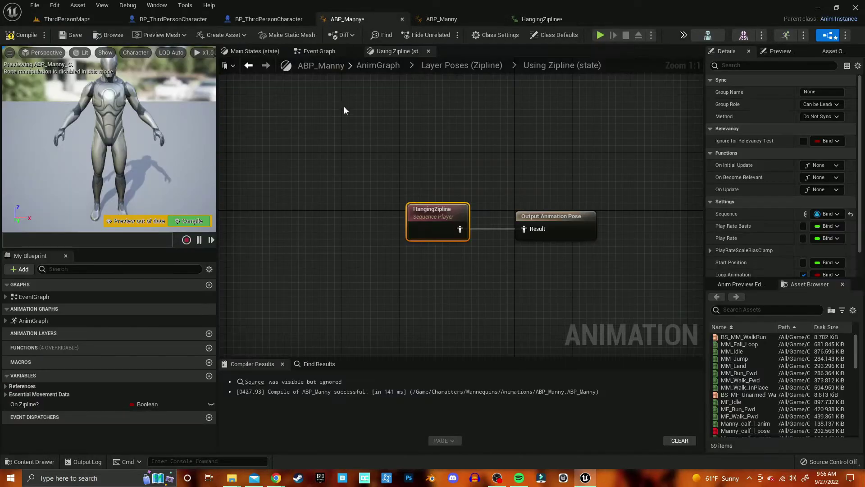
key(Delete)
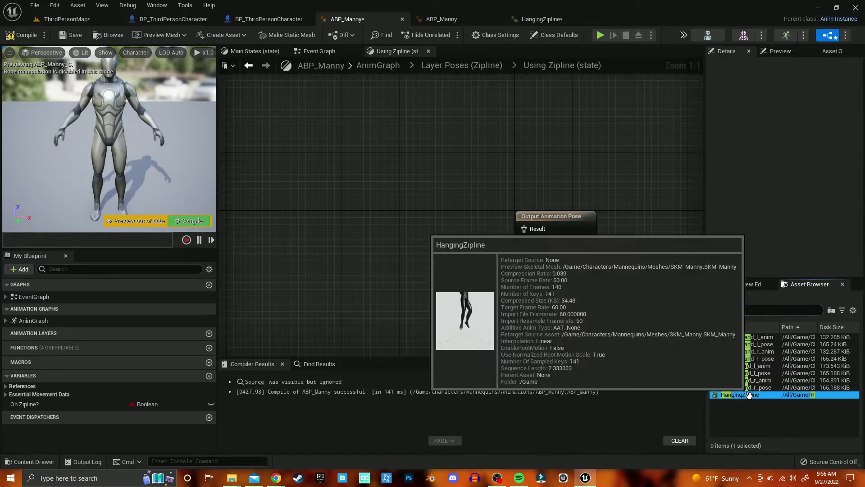
drag(746, 395, 395, 204)
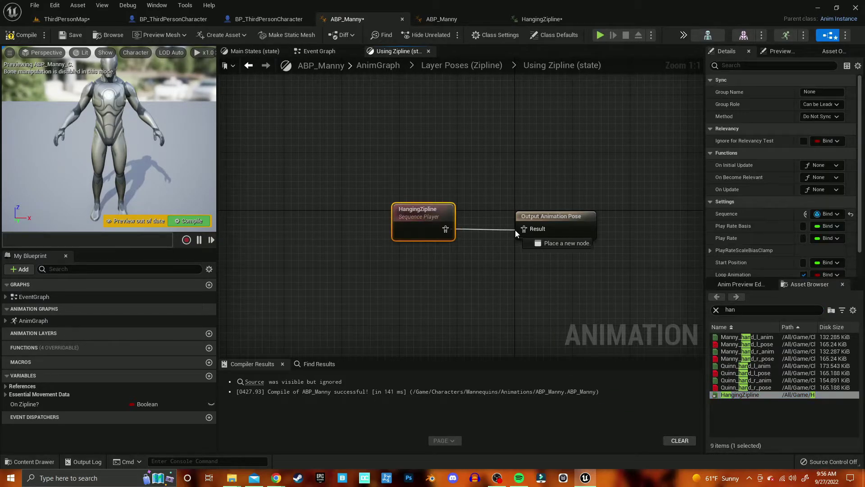
click(24, 36)
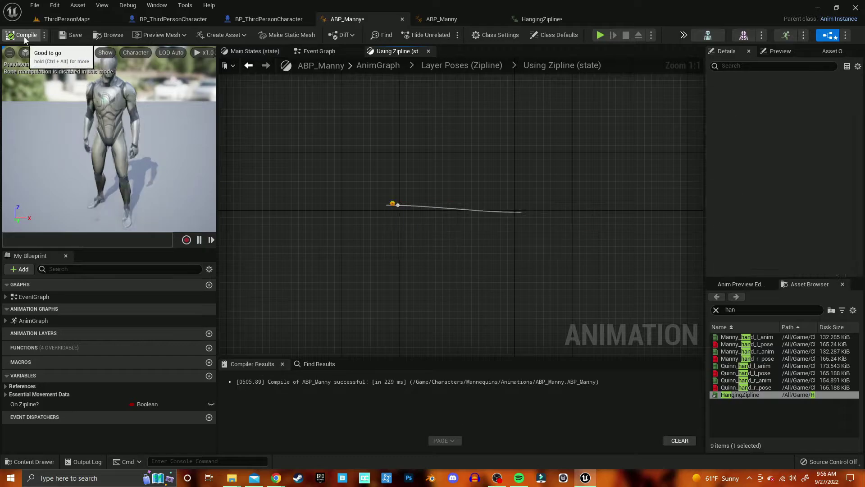
click(64, 37)
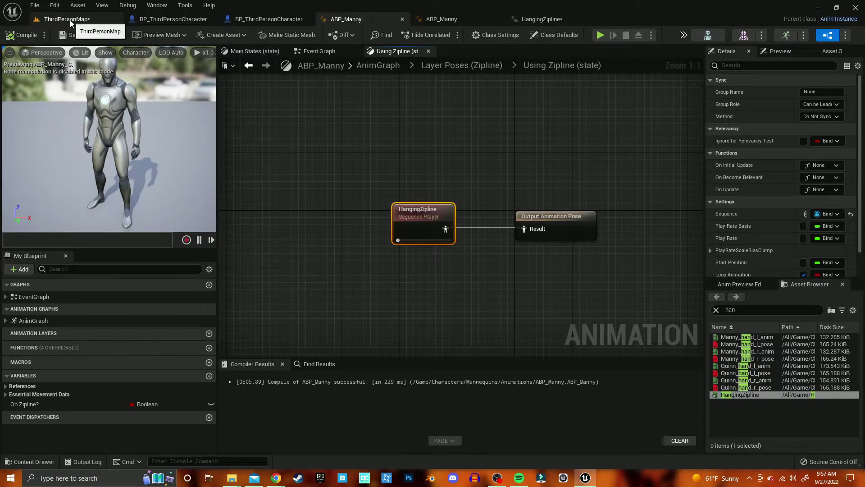
click(67, 20)
click(194, 35)
Step: Run and jump the character onto the zipline in play mode, then stop with Esc
click(232, 137)
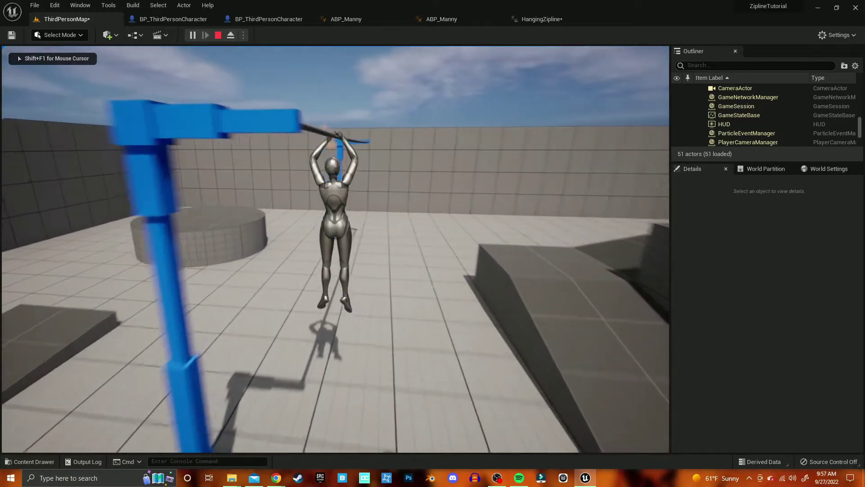
key(w)
key(w)
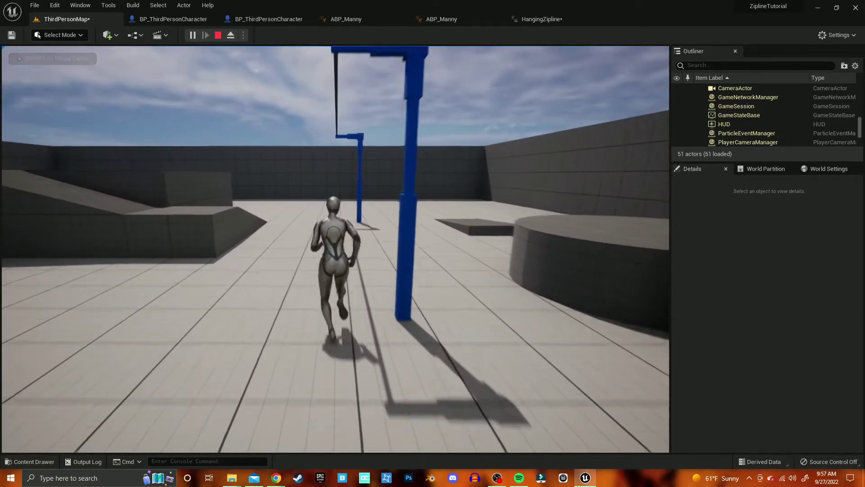
key(w)
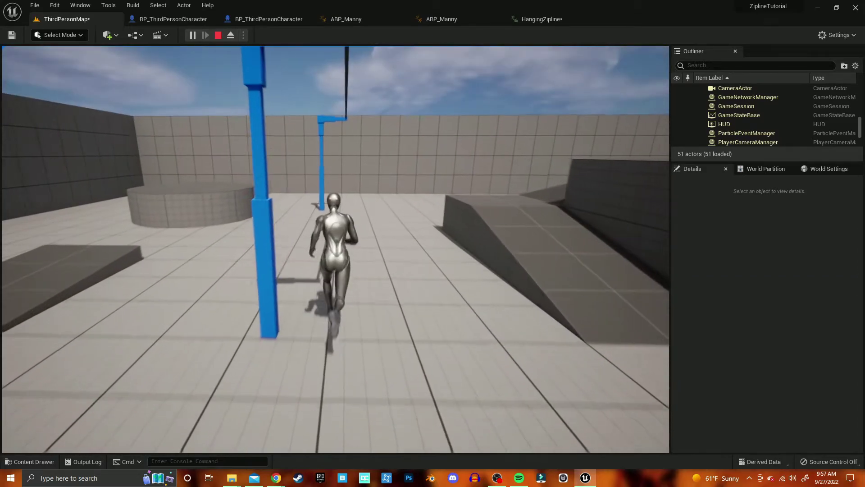
key(space)
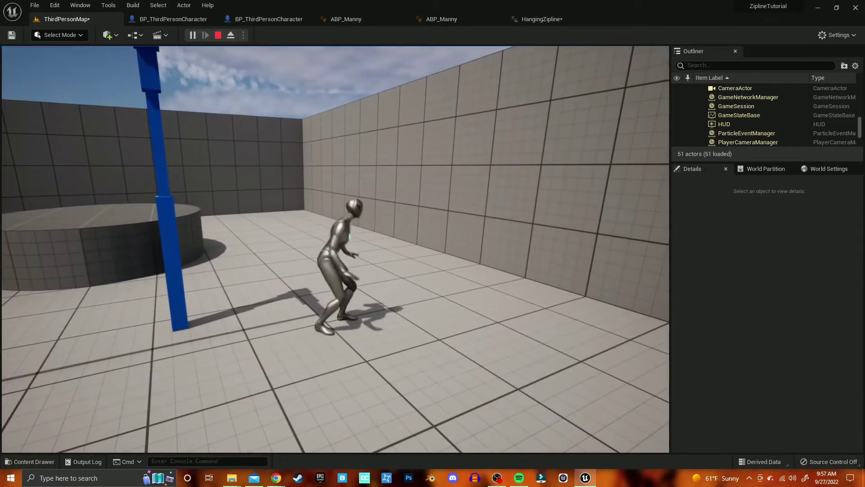
key(Escape)
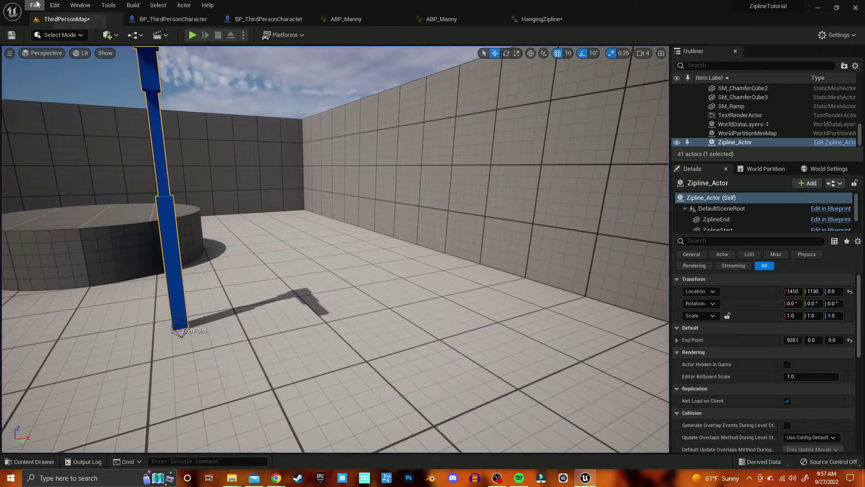
click(36, 4)
Step: Turn on Auto Grab Enabled? by default, compile and save, and test it in a play session
click(69, 90)
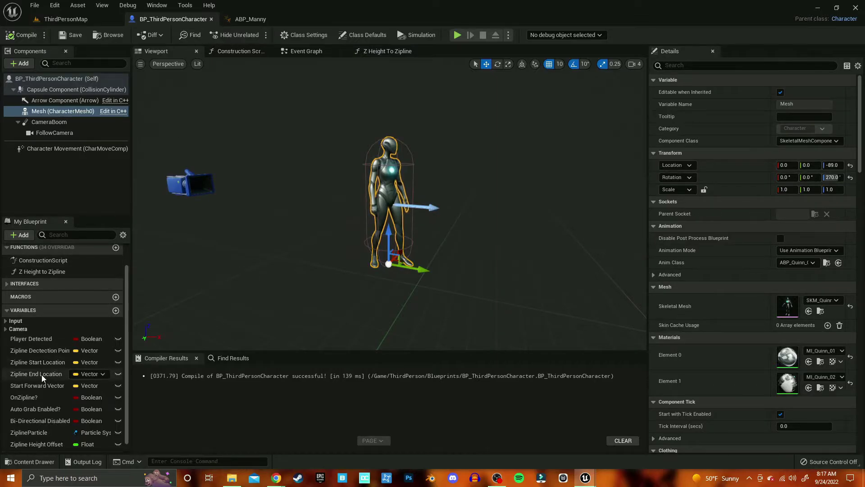
scroll(41, 375, down, 1)
click(36, 398)
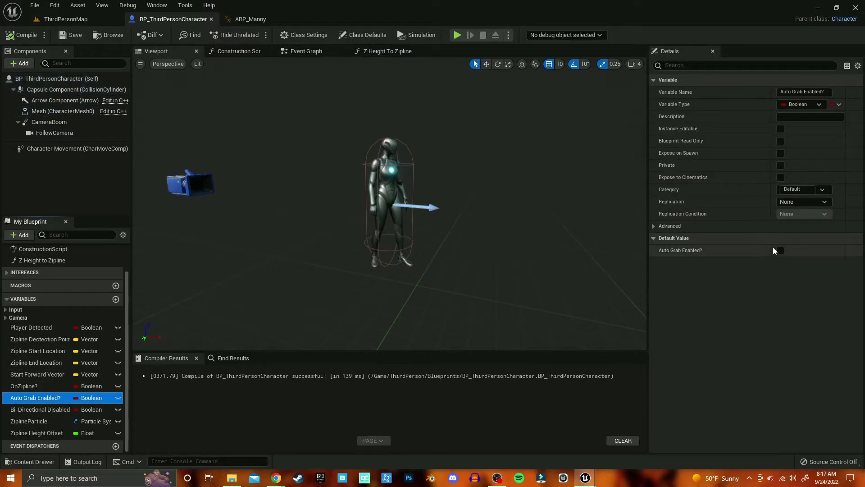
click(780, 251)
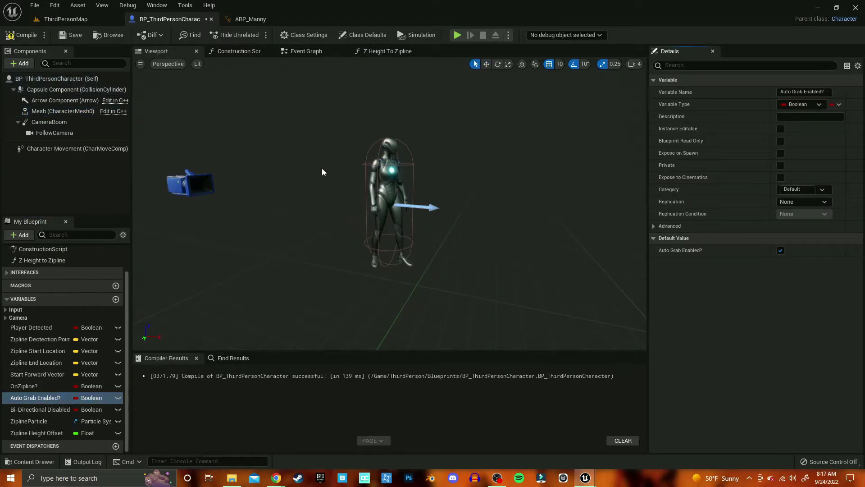
click(22, 35)
click(71, 35)
click(456, 37)
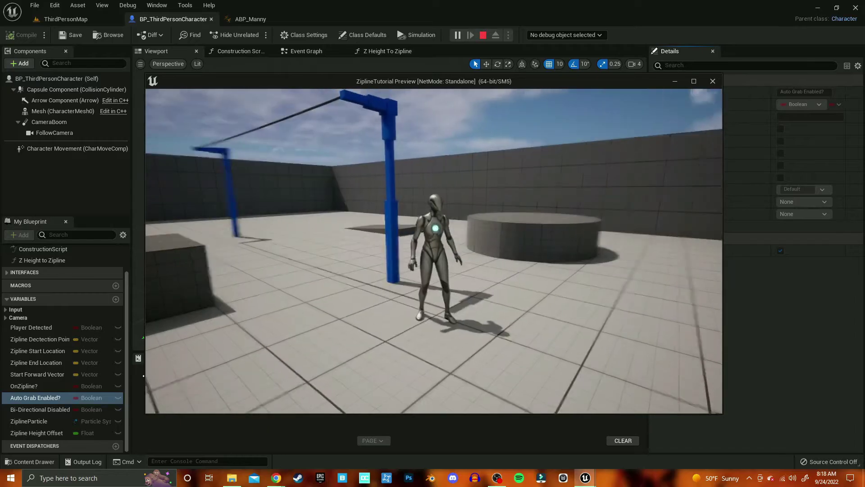
key(Escape)
Step: Turn Auto Grab back off, toggle Bi-Directional Disabled?, recompile, and test-ride the zipline
click(780, 250)
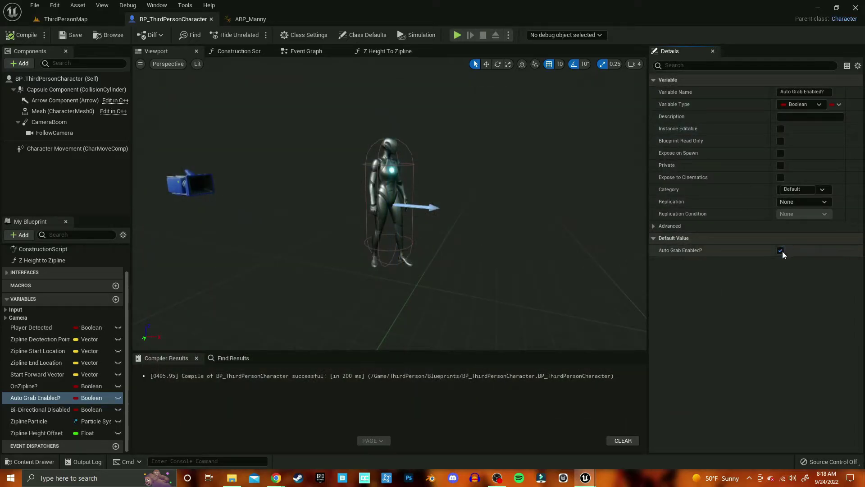
click(29, 409)
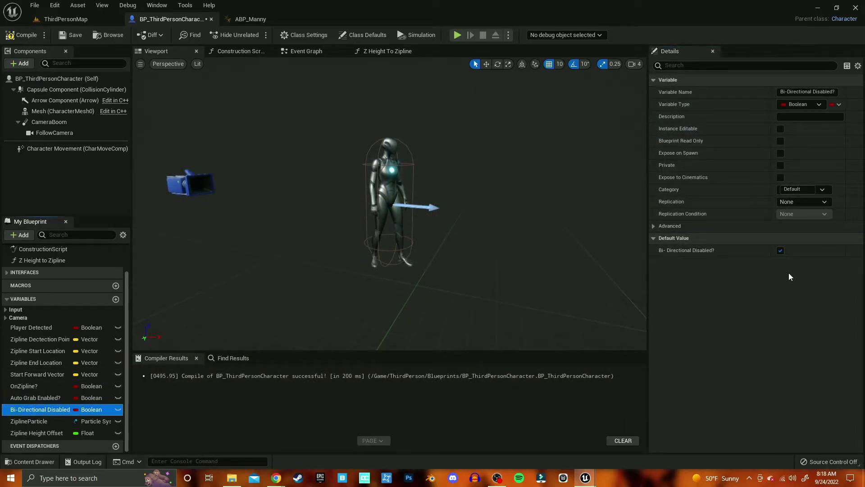
click(781, 251)
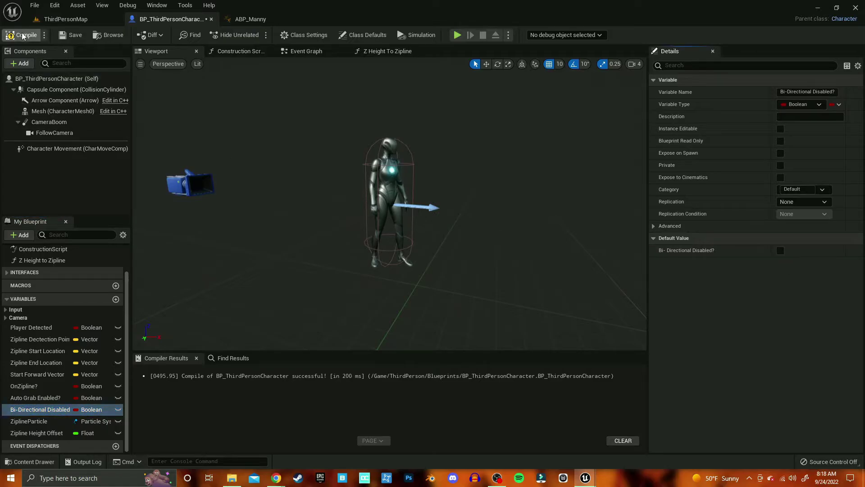
click(22, 36)
click(458, 35)
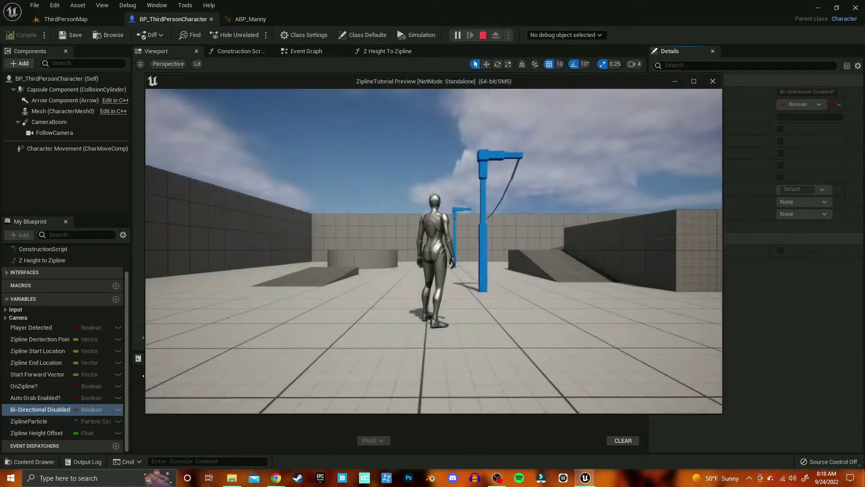
key(space)
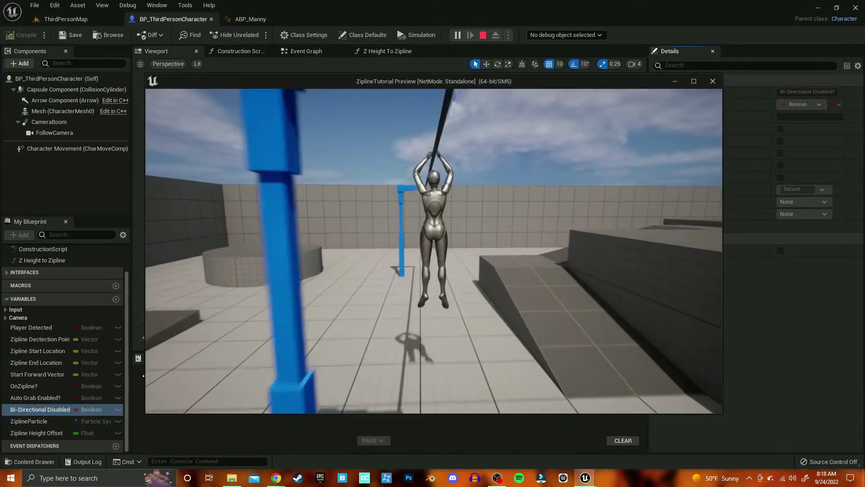
key(w)
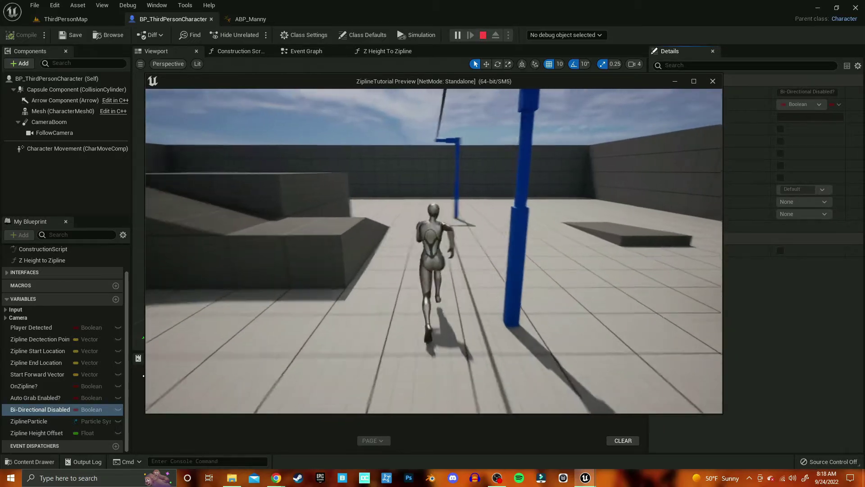
key(space)
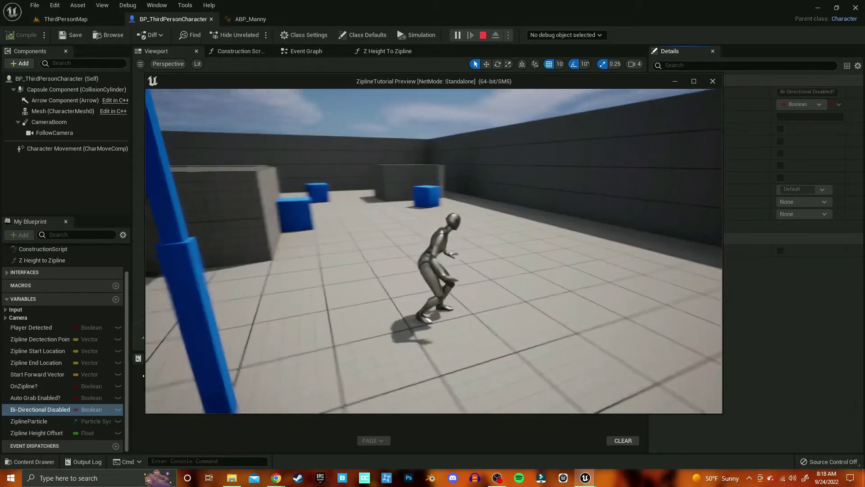
key(Escape)
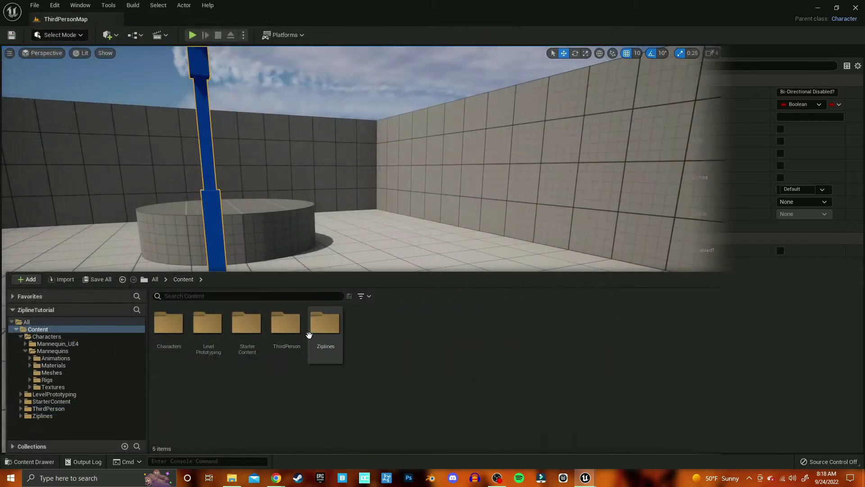
Step: Open Zipline_Actor from Ziplines and select its ZiplineStart and ZiplineEnd poles in the Viewport
double_click(308, 334)
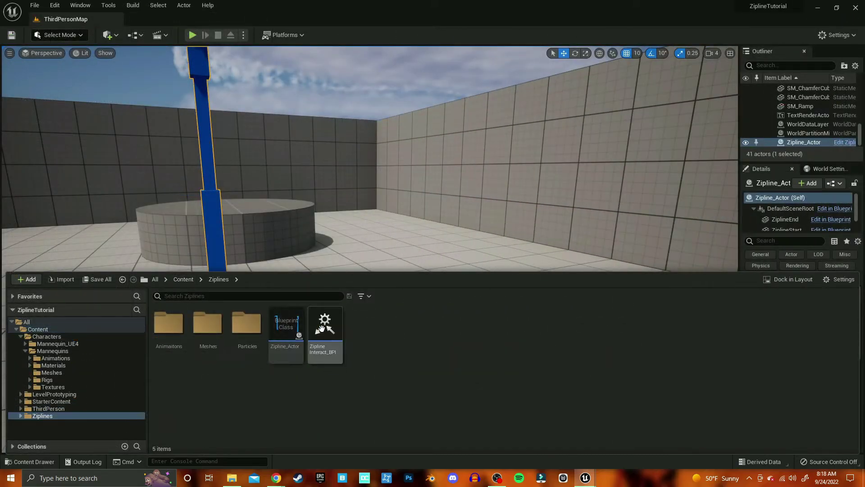
double_click(218, 327)
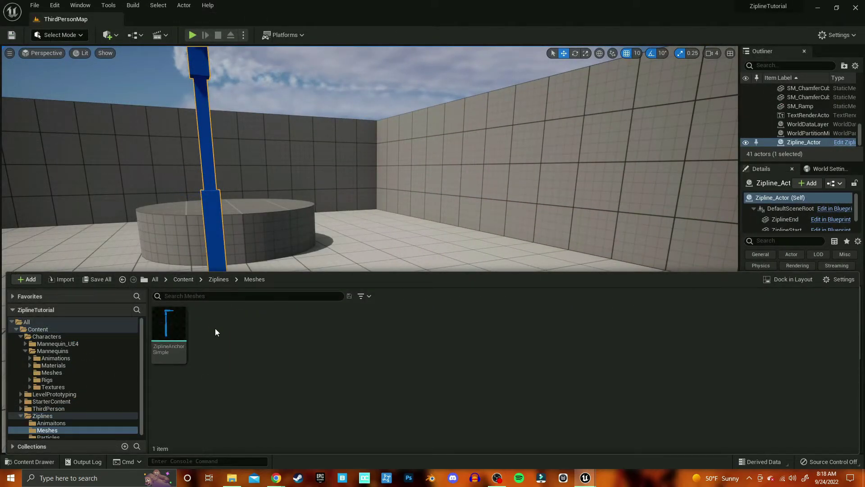
click(215, 281)
click(284, 324)
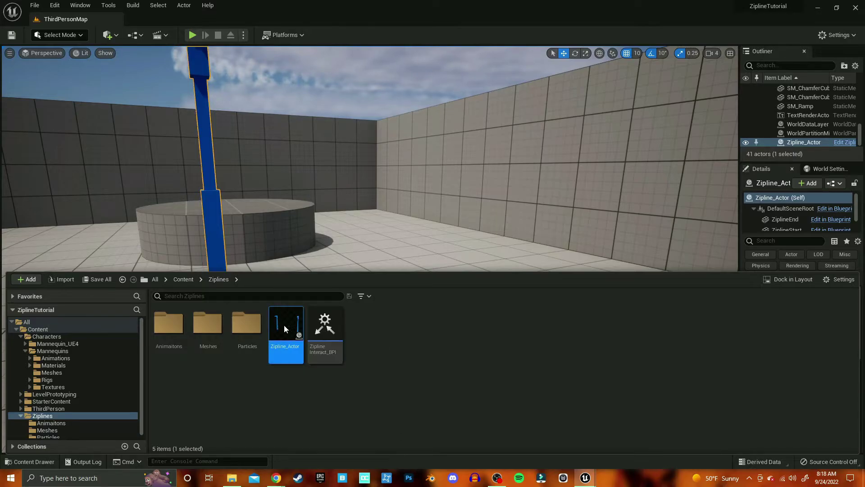
key(ctrl+space)
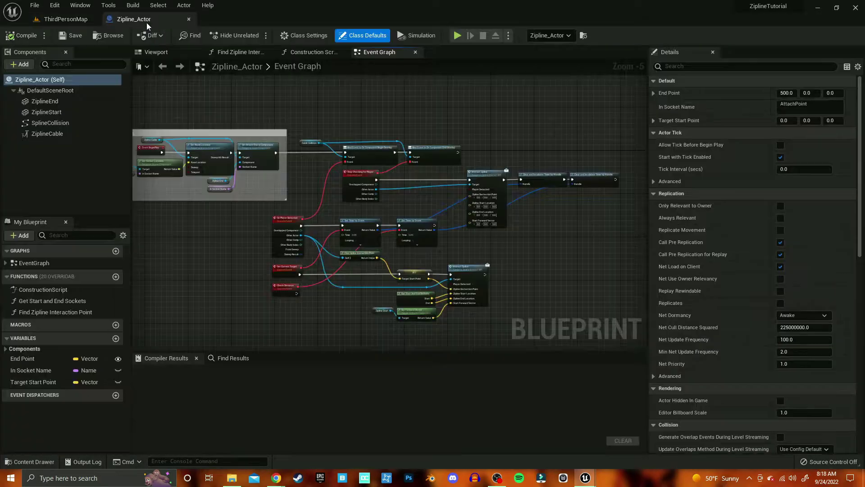
click(161, 53)
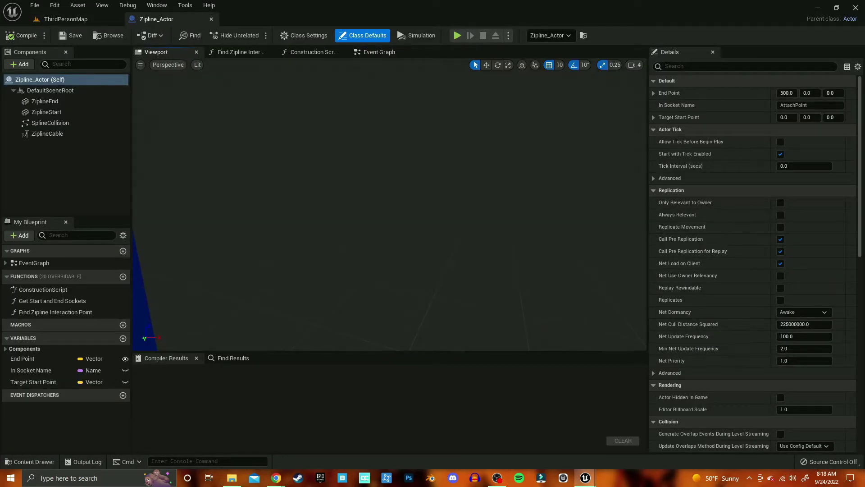
right_drag(297, 130, 297, 130)
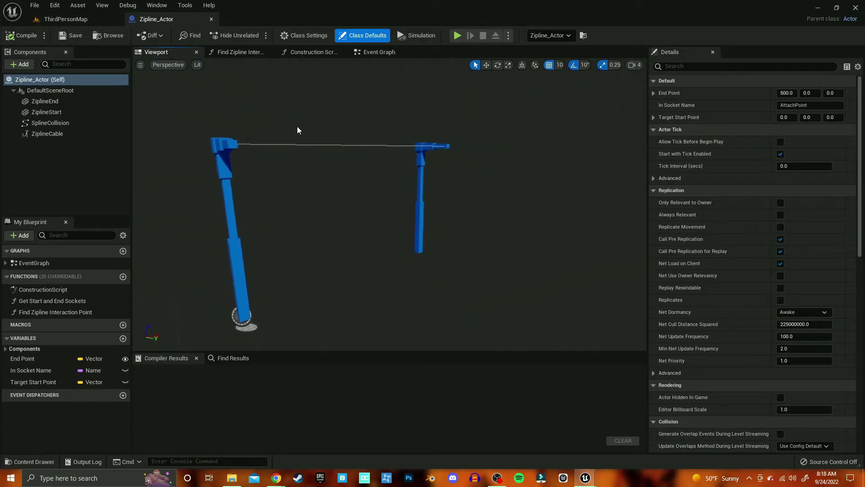
click(240, 232)
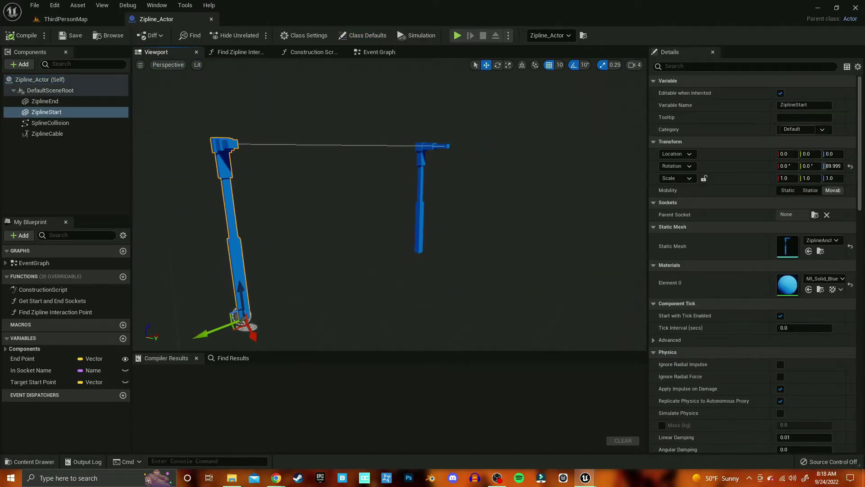
click(45, 101)
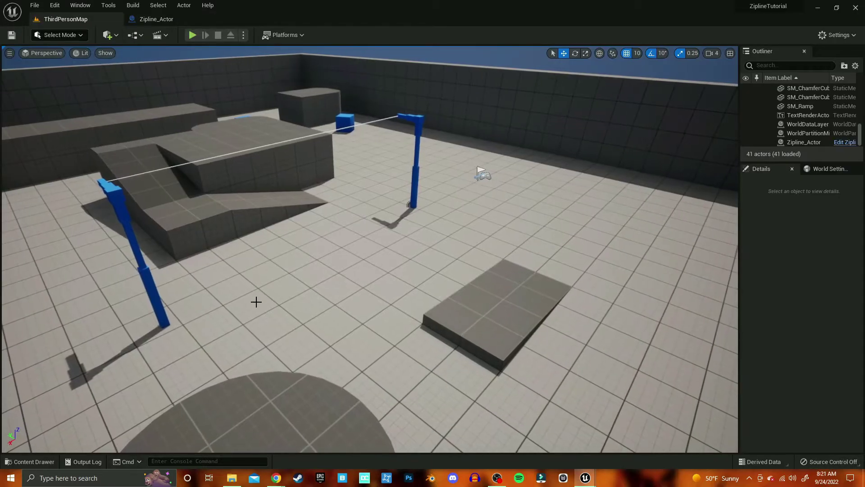
Step: Import the ZiplineAnchorNew mesh into Ziplines/Meshes, adjusting its uniform import scale
click(30, 462)
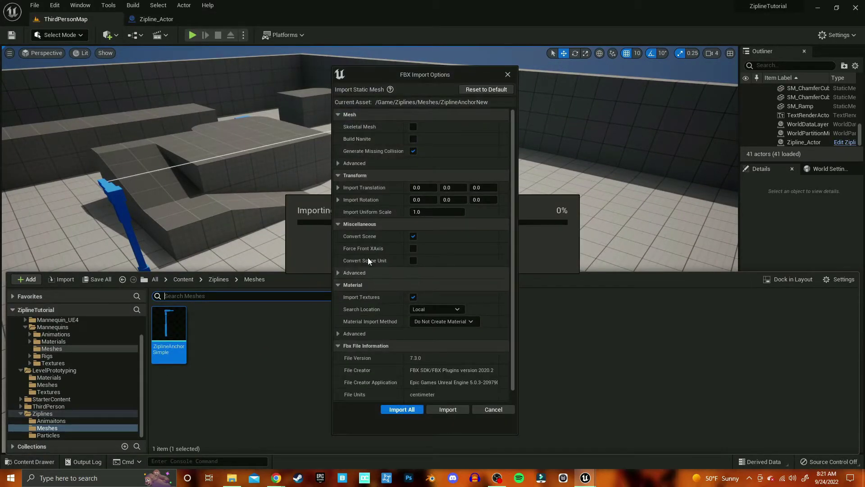
click(438, 213)
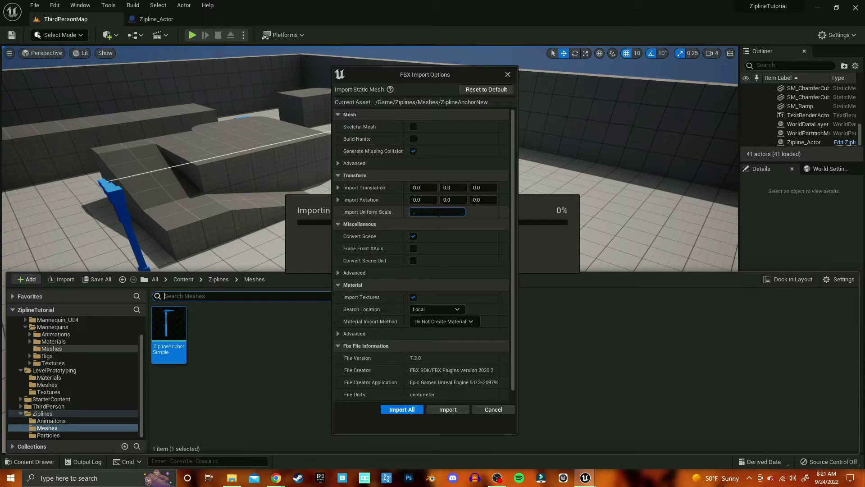
text(3)
click(455, 409)
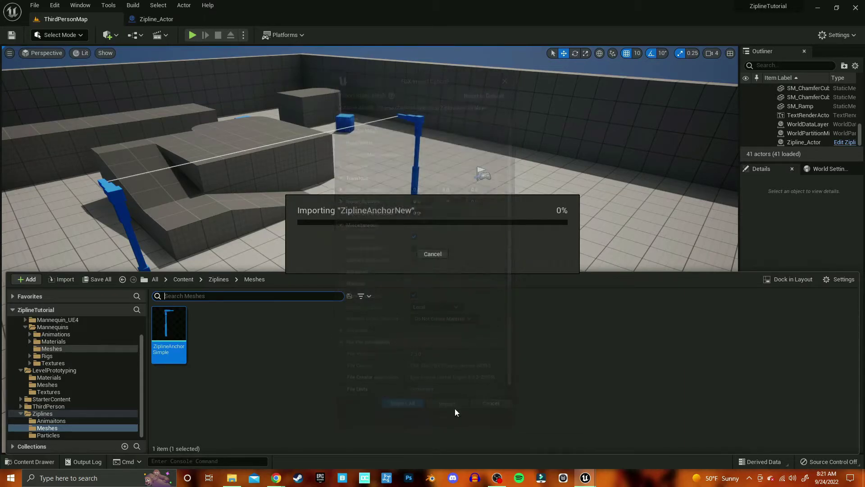
click(212, 20)
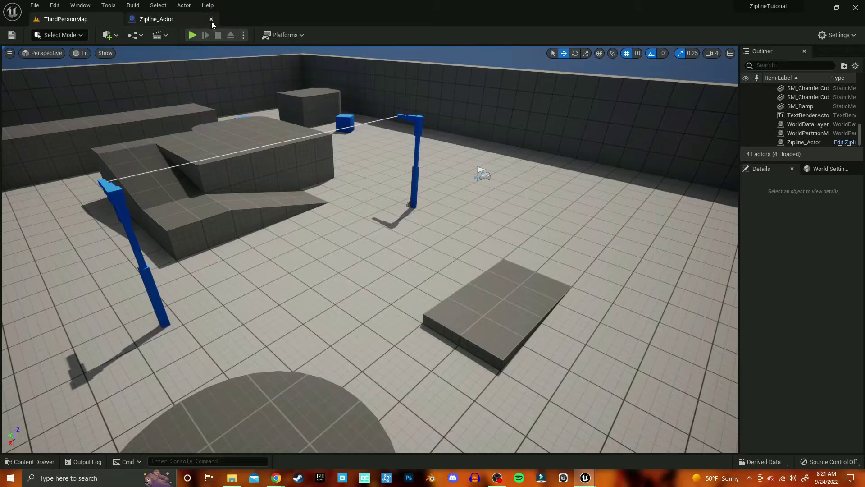
Step: Place a ZiplineAnchorNew pole beside the left zipline pole and frame it in the viewport
drag(46, 313, 545, 247)
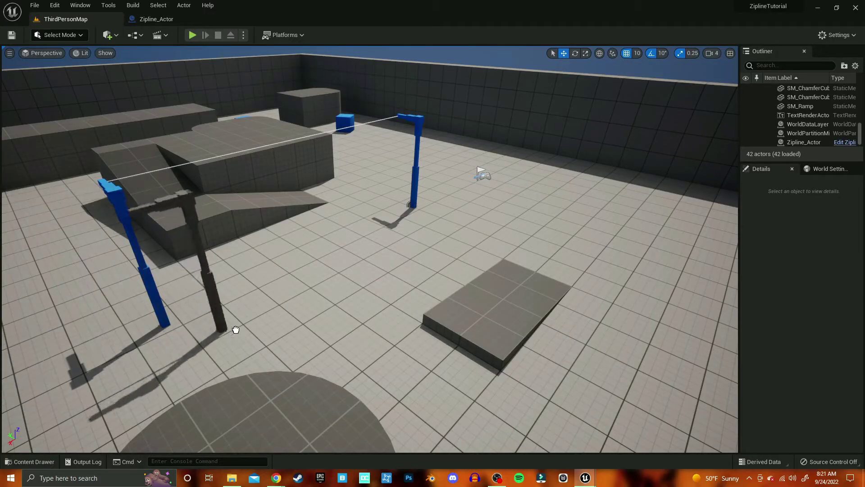
key(f)
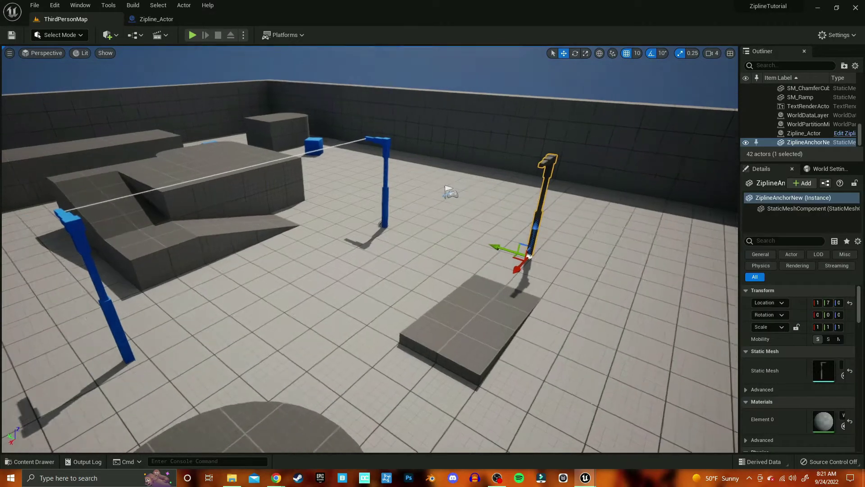
drag(473, 274, 473, 293)
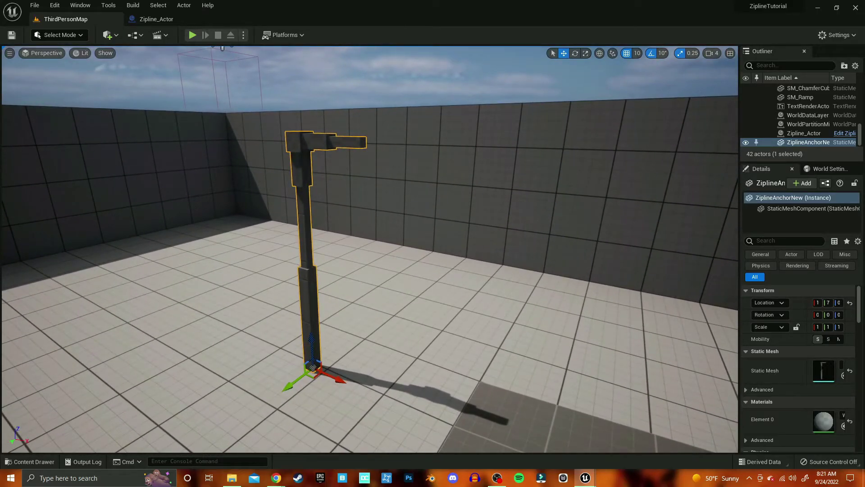
click(57, 460)
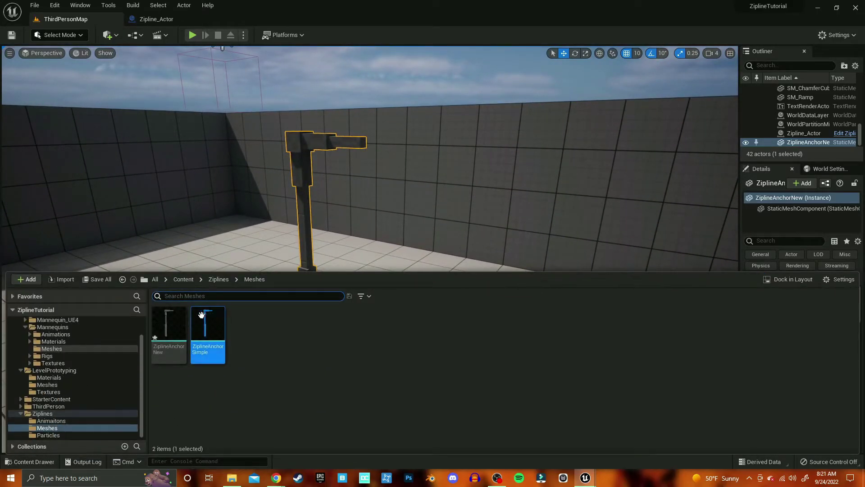
Step: Give ZiplineAnchorNew the MI_Solid_Red material, change its Collision Complexity, and save the mesh
double_click(169, 323)
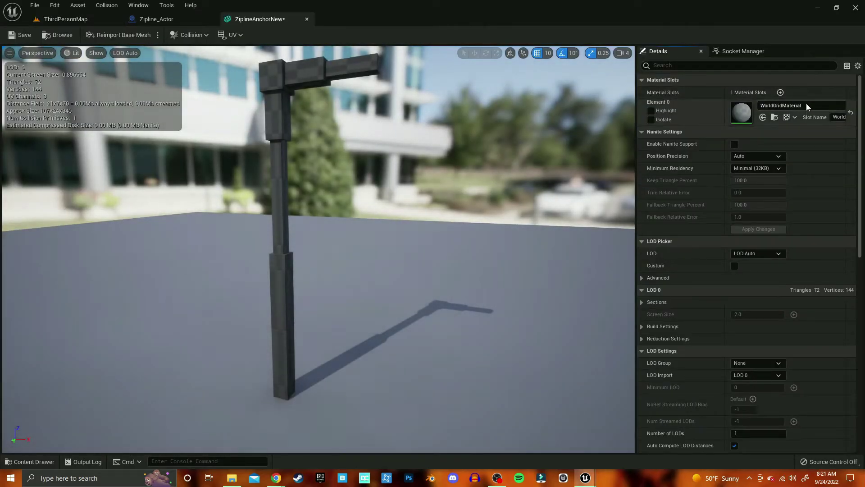
click(807, 105)
text(red)
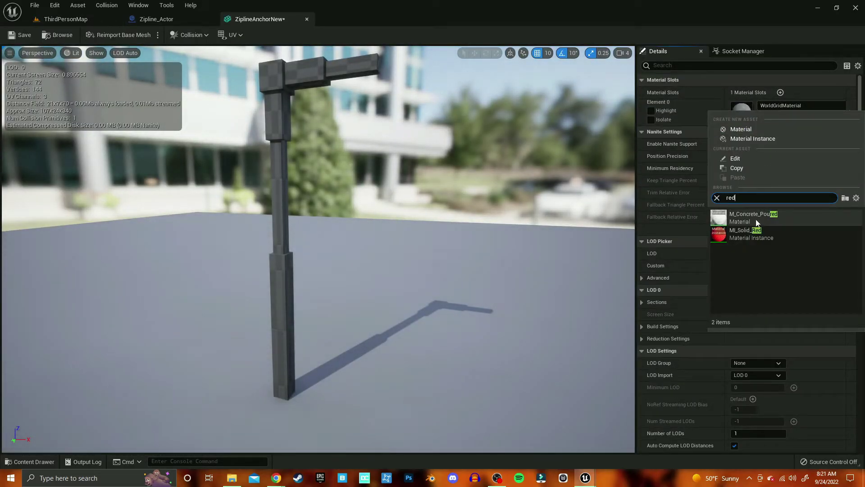
click(760, 231)
scroll(731, 256, down, 3)
scroll(731, 257, down, 3)
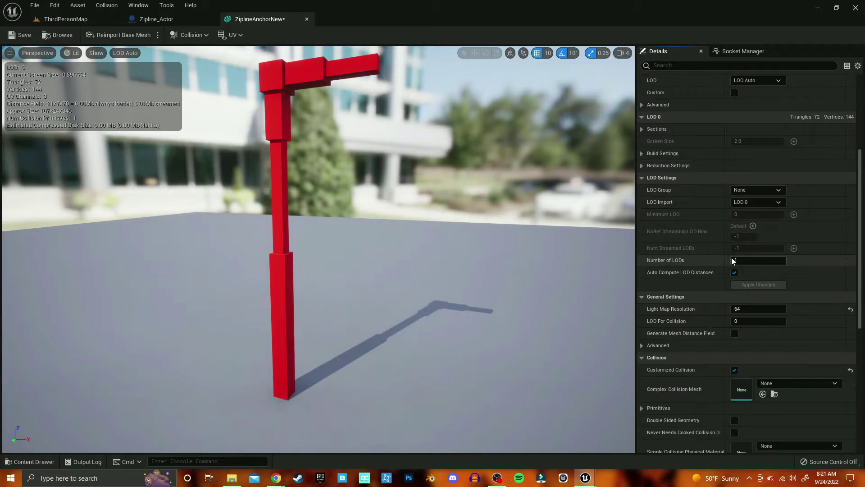
scroll(732, 258, down, 3)
scroll(737, 255, down, 2)
click(777, 325)
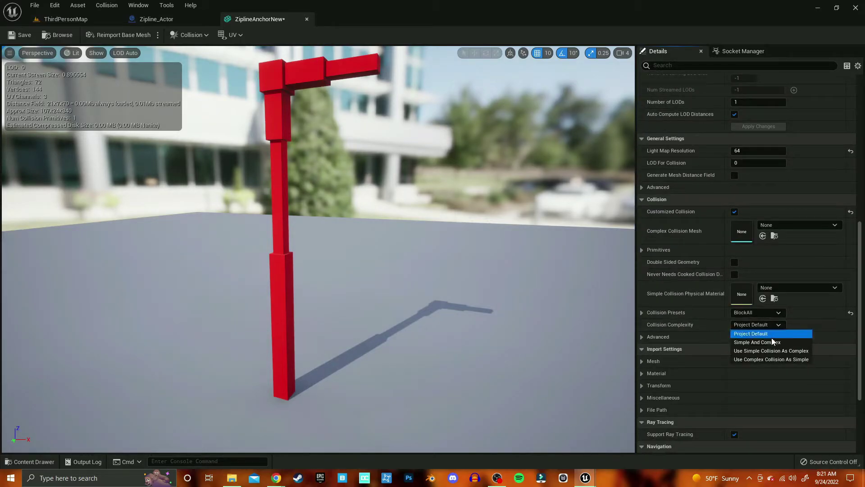
click(771, 351)
scroll(730, 320, up, 2)
scroll(730, 320, up, 5)
scroll(730, 320, up, 3)
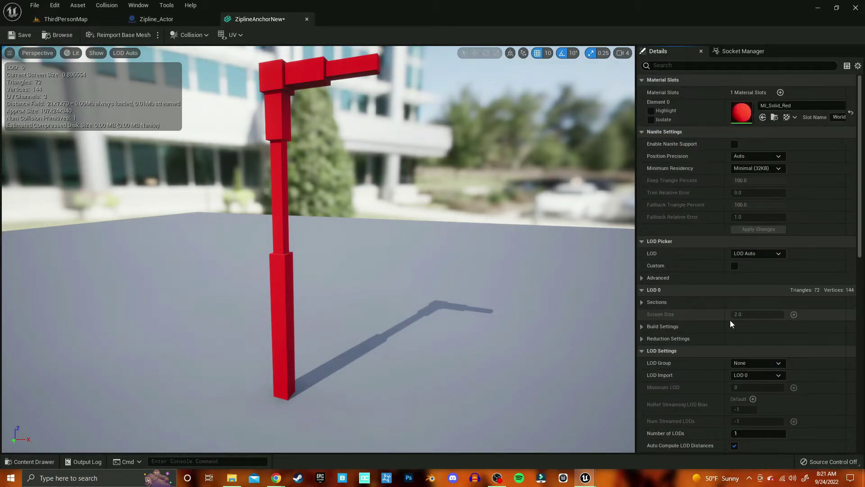
click(22, 36)
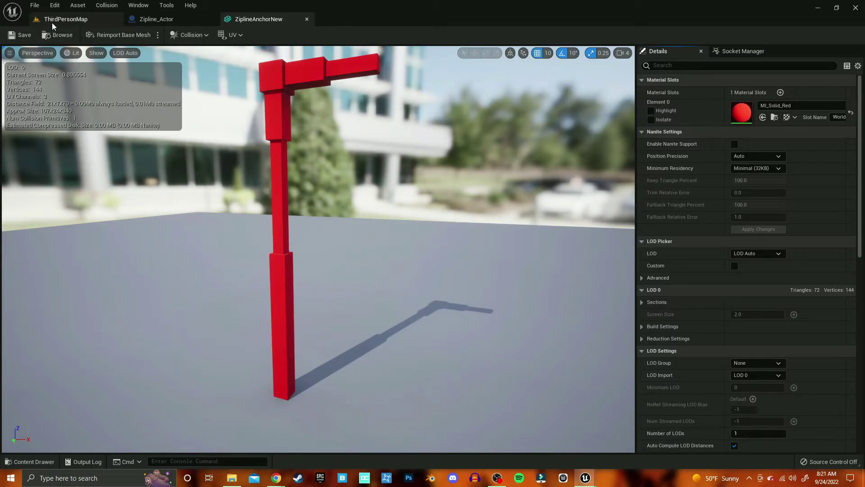
Step: Play-test near the red pole, then delete it from ThirdPersonMap and save the level
click(52, 21)
click(189, 35)
key(w)
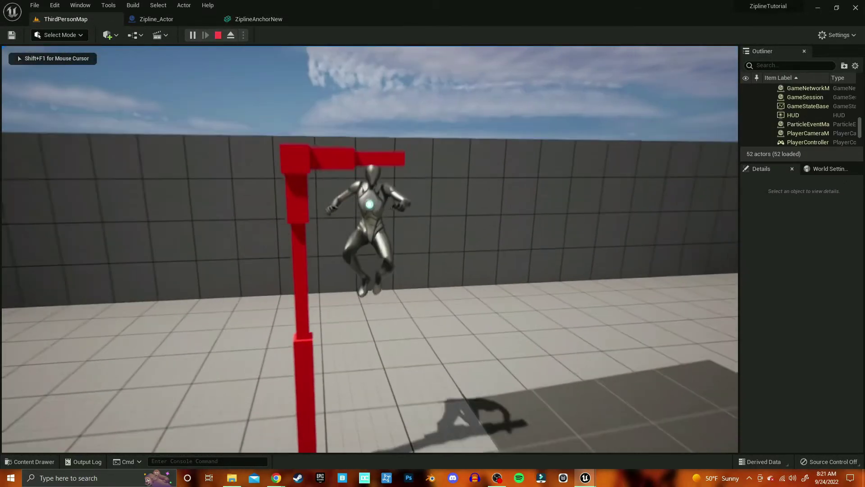
key(Escape)
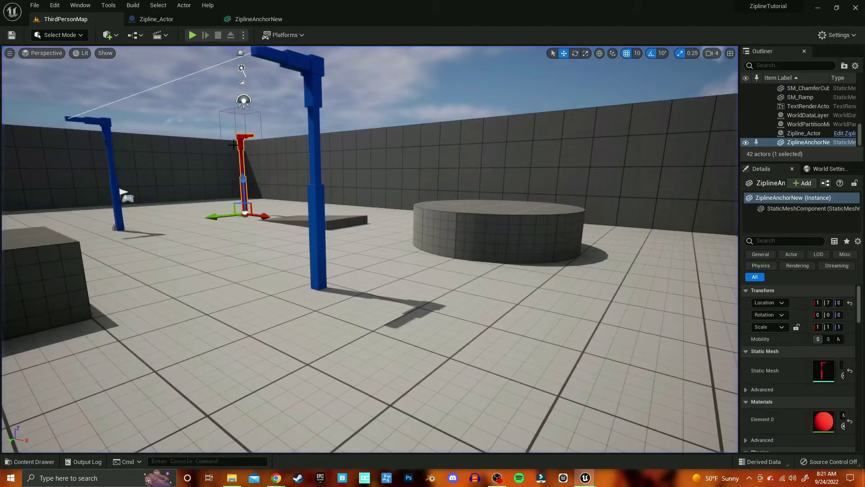
key(f)
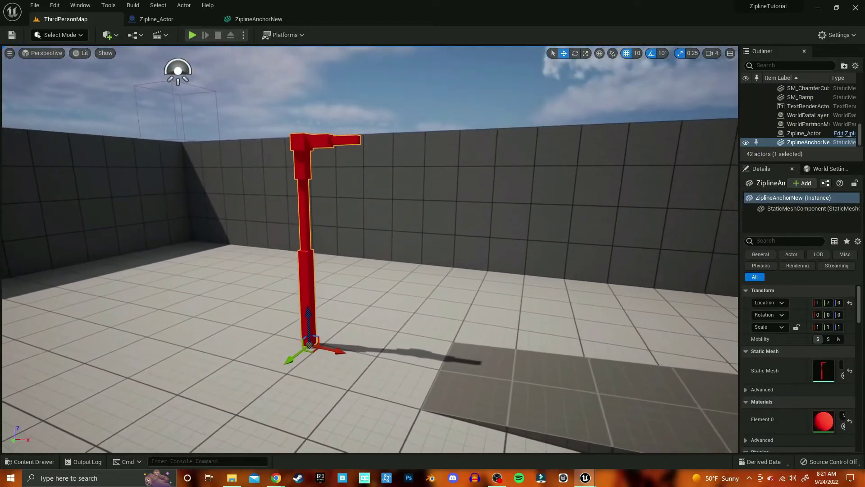
key(Delete)
click(11, 35)
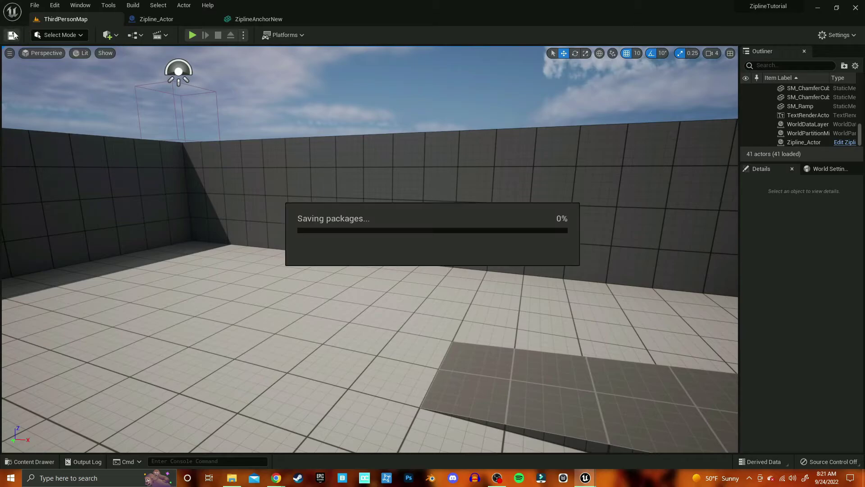
click(236, 20)
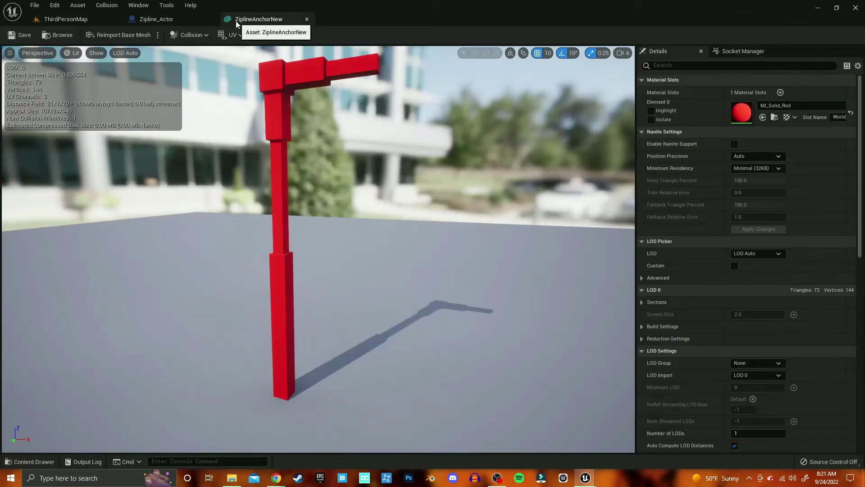
Step: Show ZiplineAnchorNew's sockets, then open ZiplineAnchorSimple from the other project's Ziplines/Meshes folder
click(742, 53)
mouse_move(583, 480)
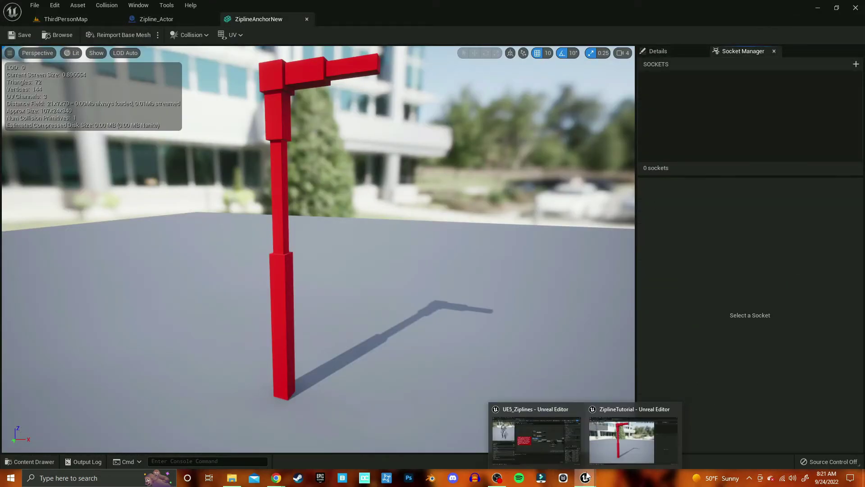
click(556, 447)
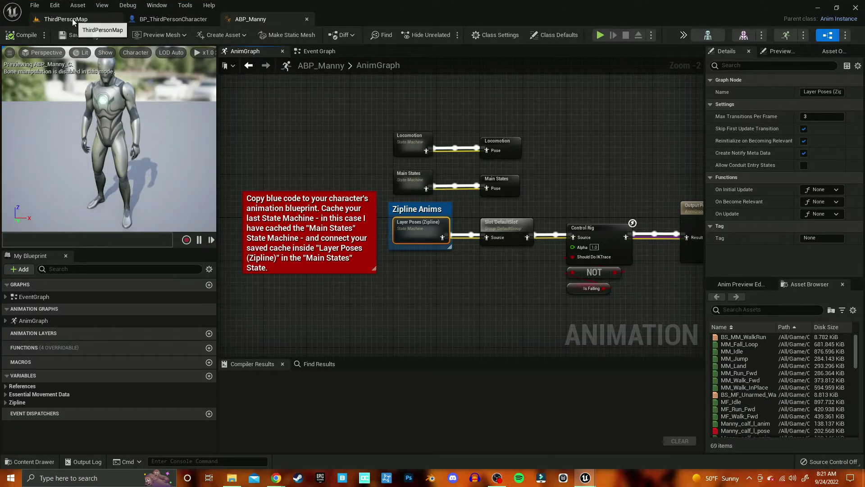
click(82, 20)
click(38, 461)
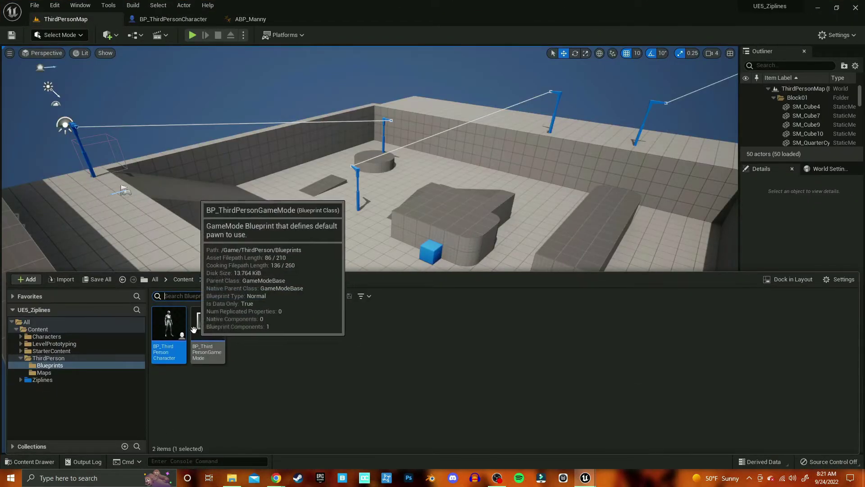
click(184, 279)
double_click(325, 323)
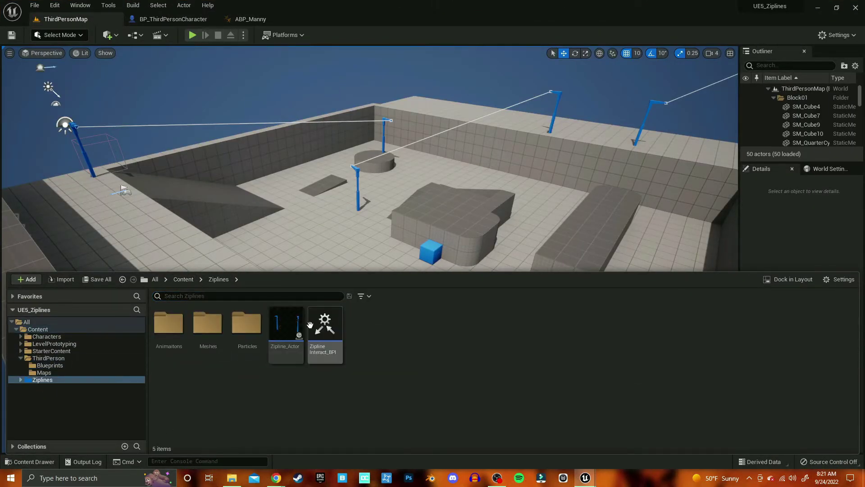
double_click(226, 321)
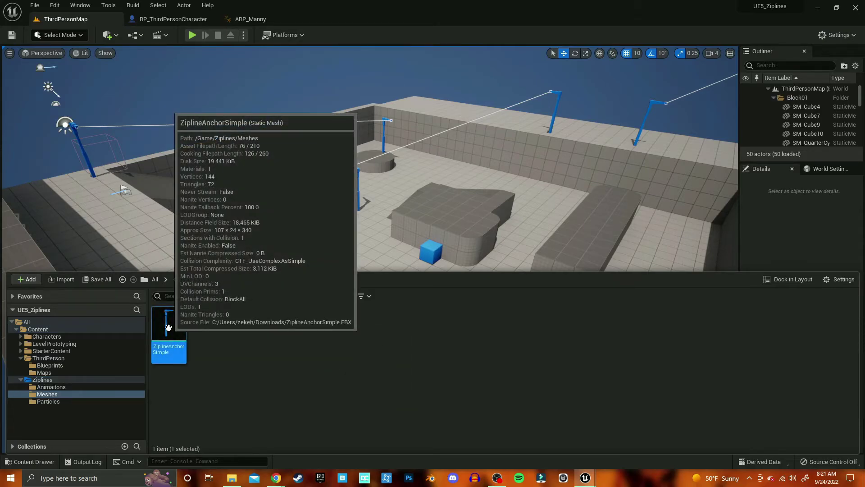
double_click(177, 324)
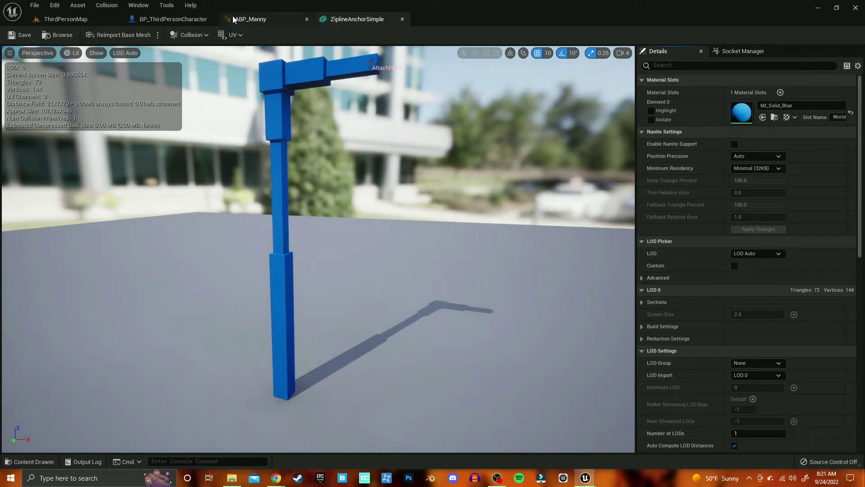
Step: Inspect ZiplineAnchorSimple's AttachPoint socket and make its name editable to copy it
click(144, 4)
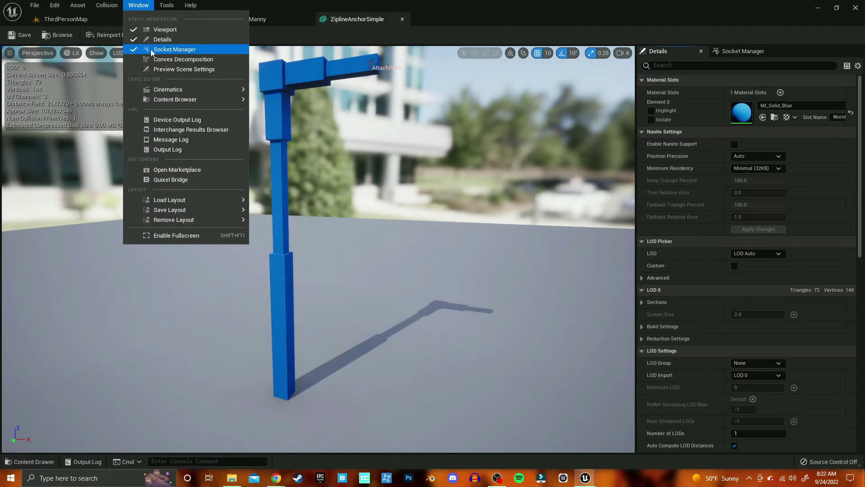
click(136, 8)
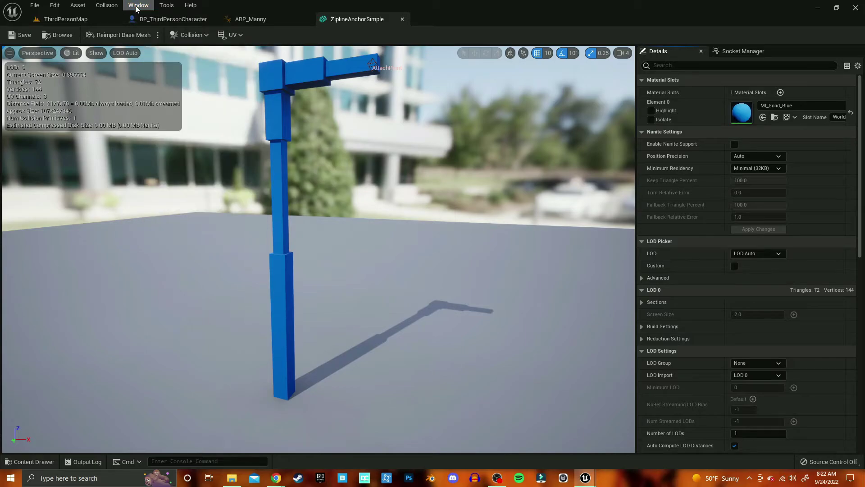
click(721, 52)
click(670, 77)
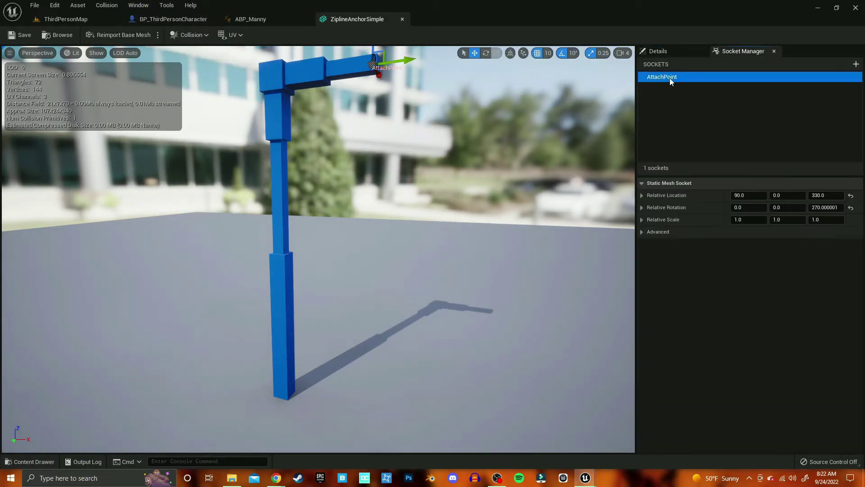
right_click(670, 78)
click(693, 106)
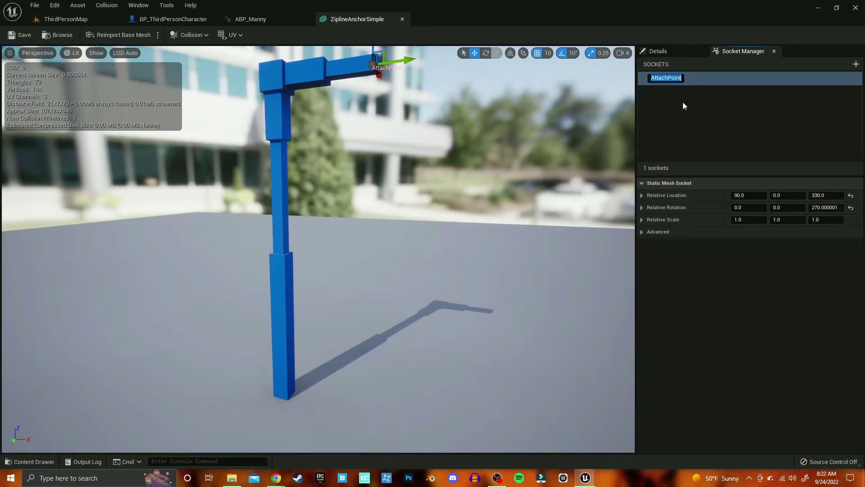
click(683, 104)
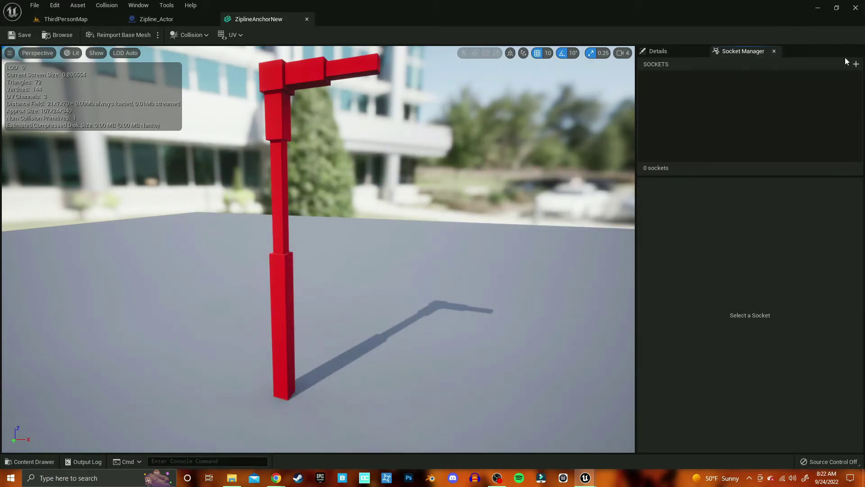
Step: Add an AttachPoint socket and move it to the arm's tip at 90, 0, 330
click(856, 64)
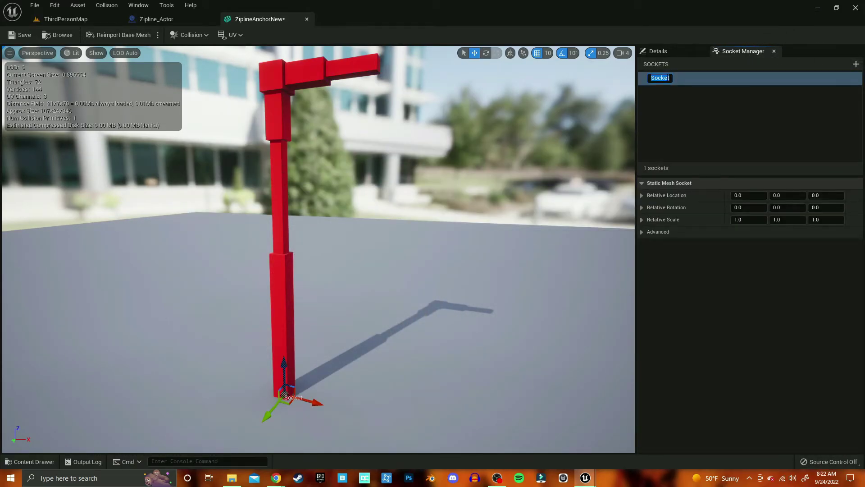
text(AttachPoint)
click(452, 222)
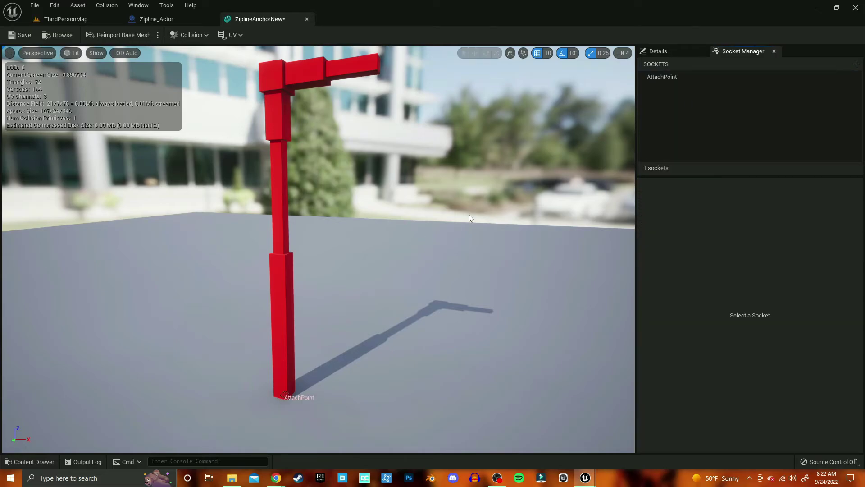
click(662, 77)
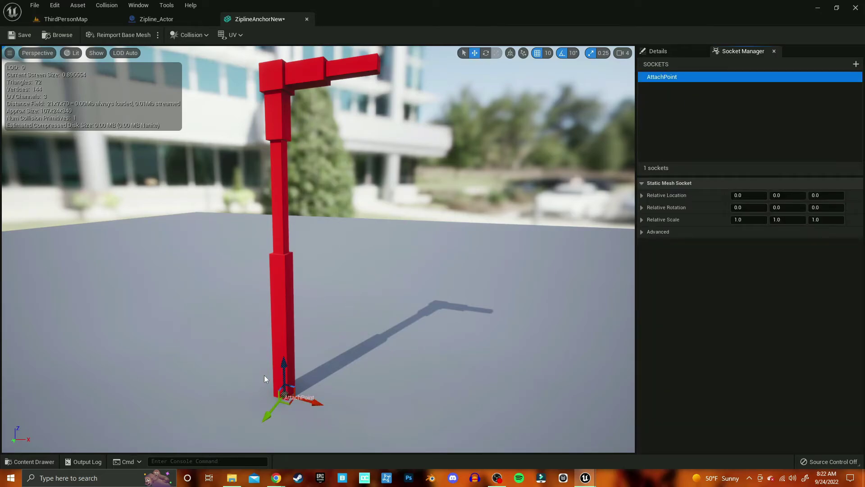
drag(284, 367, 277, 56)
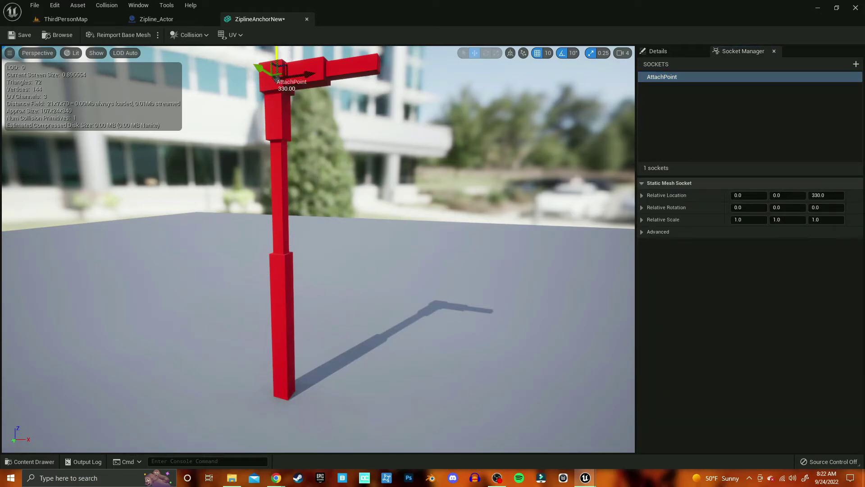
drag(308, 75, 380, 77)
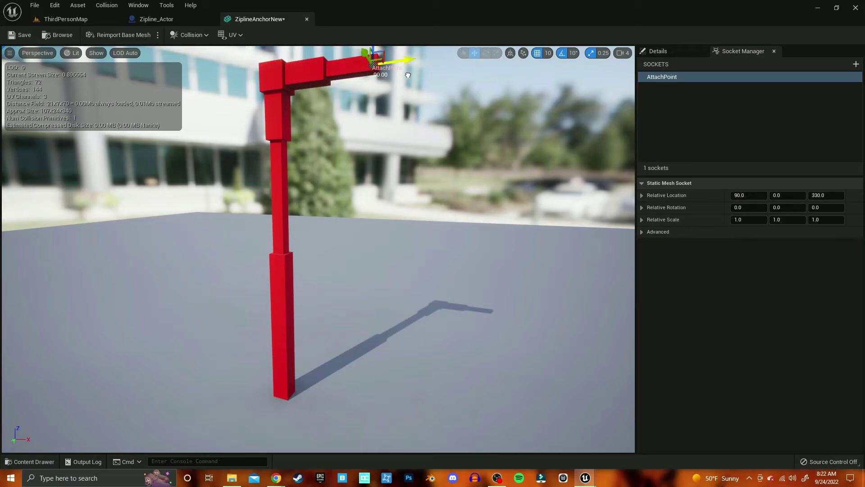
scroll(421, 189, down, 5)
scroll(421, 189, up, 3)
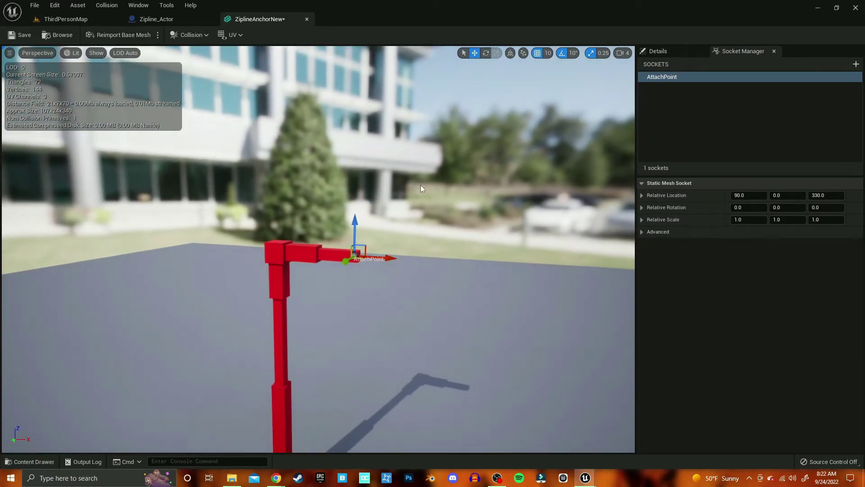
Step: Rotate the socket to 270 yaw, then save and close ZiplineAnchorNew
key(e)
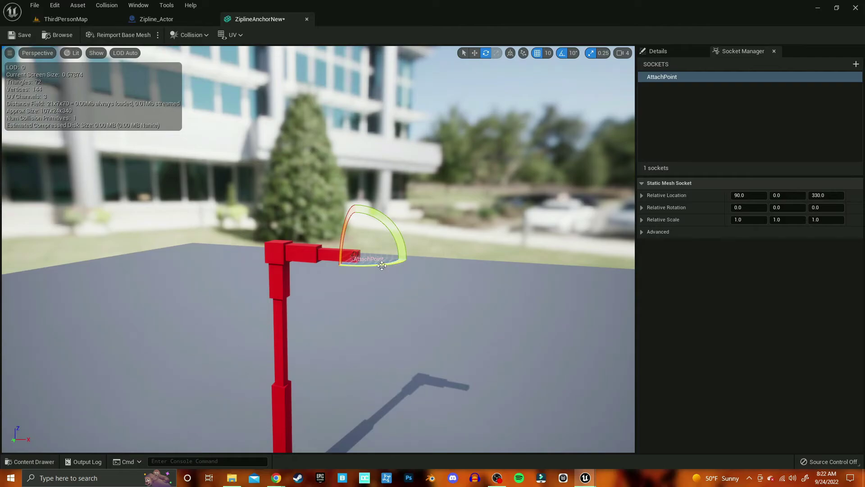
mouse_move(382, 265)
mouse_down()
mouse_move(406, 263)
mouse_move(396, 270)
mouse_move(424, 288)
mouse_move(276, 161)
mouse_up()
key(w)
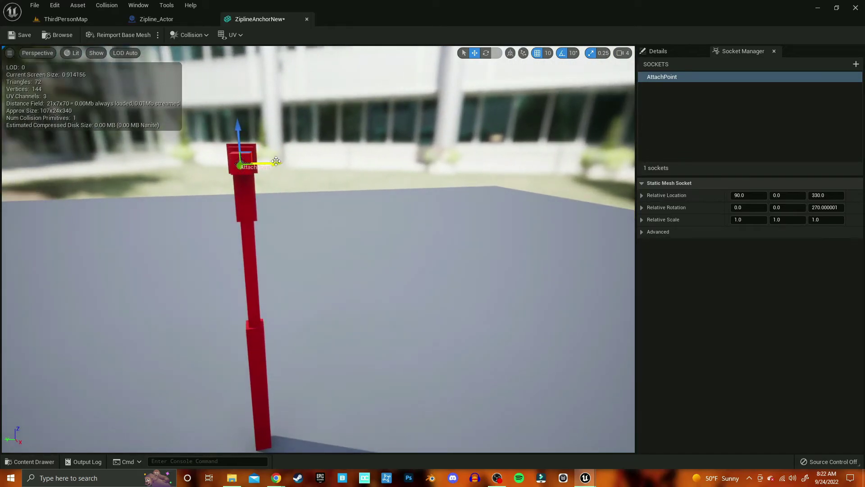
click(11, 35)
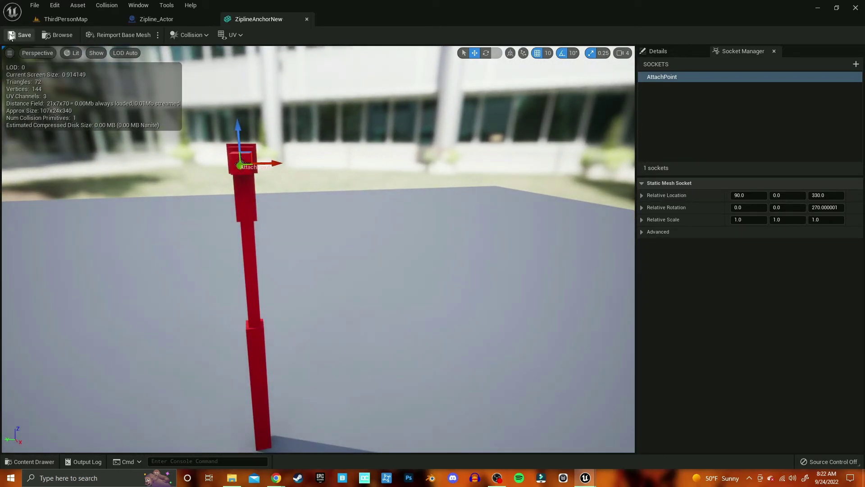
click(307, 19)
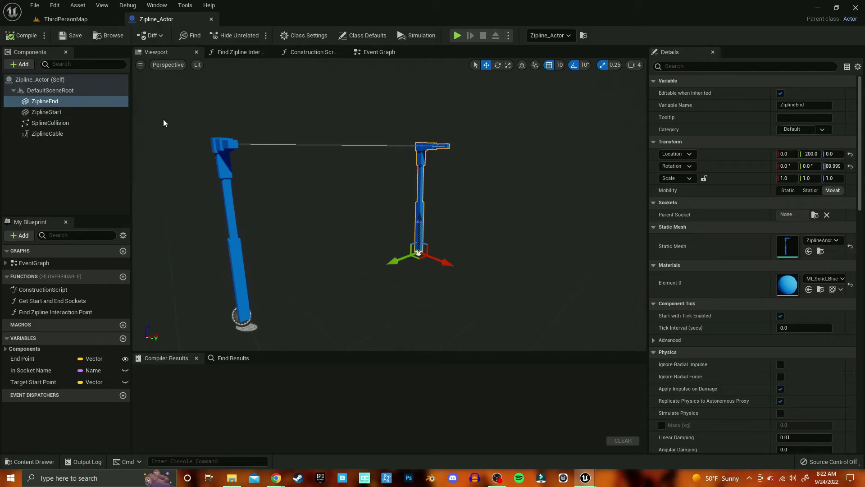
Step: Set the ZiplineStart and ZiplineEnd static meshes to ZiplineAnchorNew
click(90, 112)
click(813, 240)
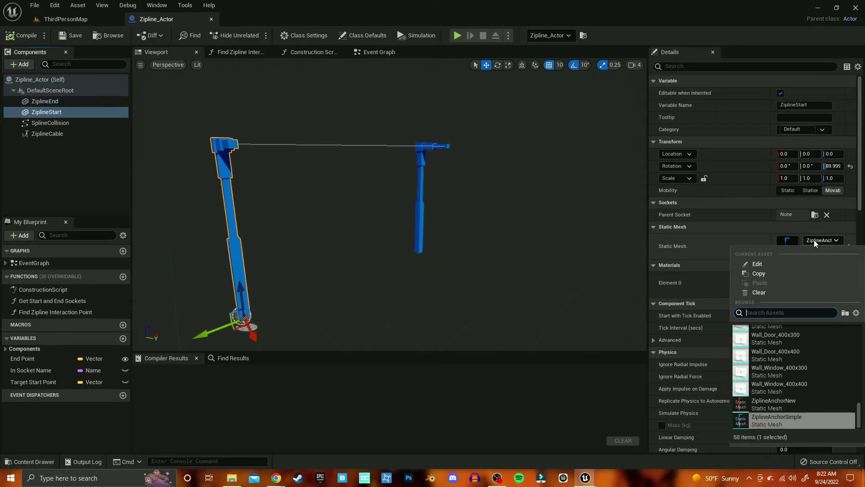
click(773, 403)
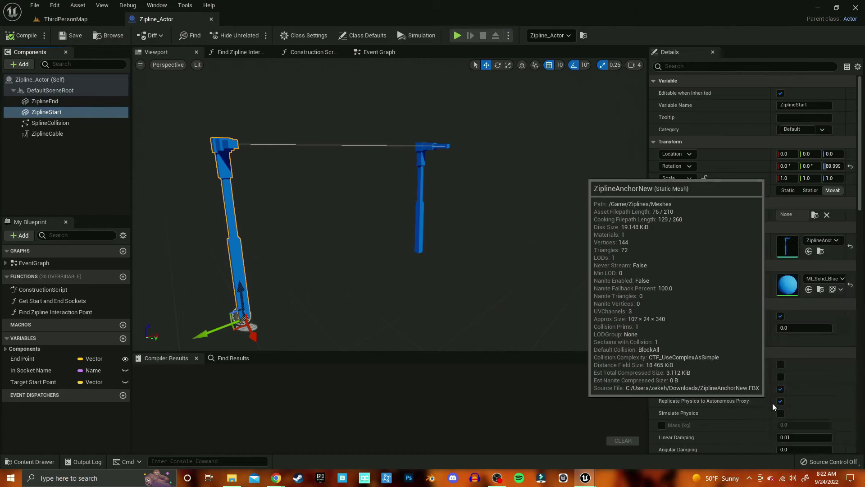
click(418, 212)
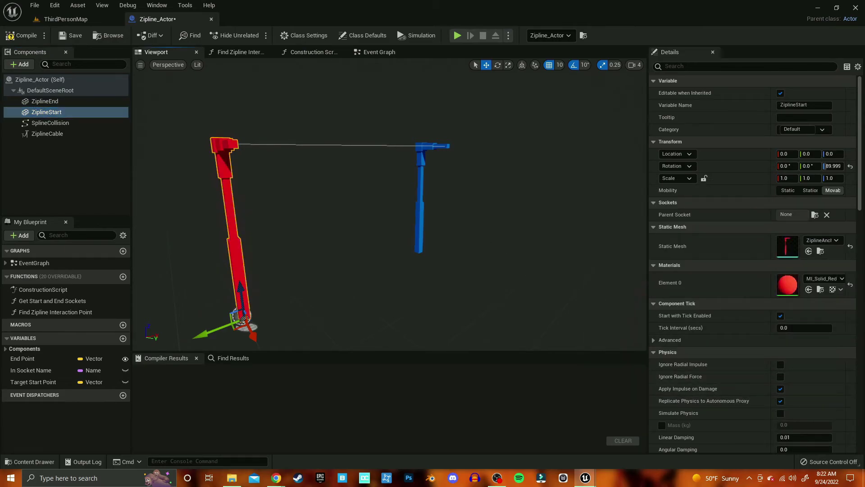
click(821, 240)
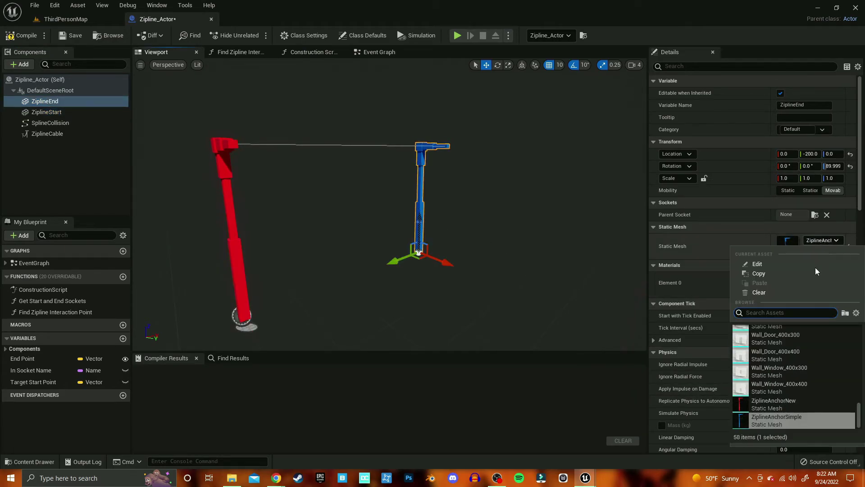
click(775, 403)
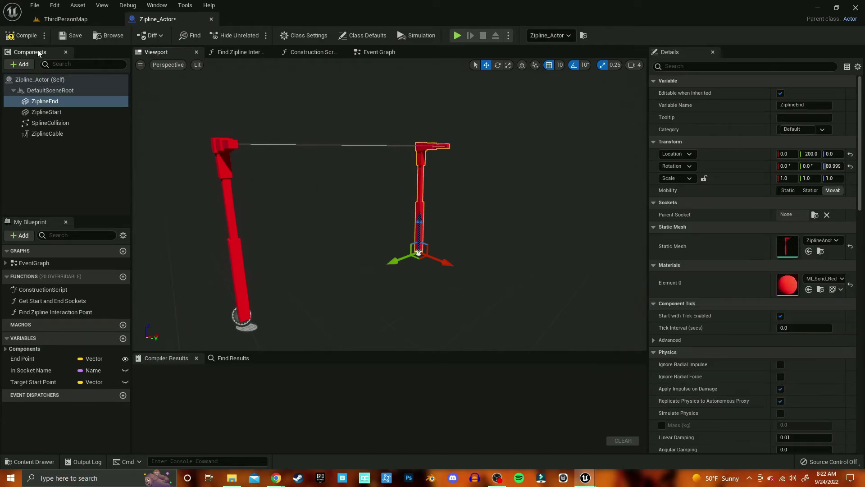
Step: Compile and save the blueprint, then play-test riding the zipline in ThirdPersonMap
click(20, 36)
click(71, 36)
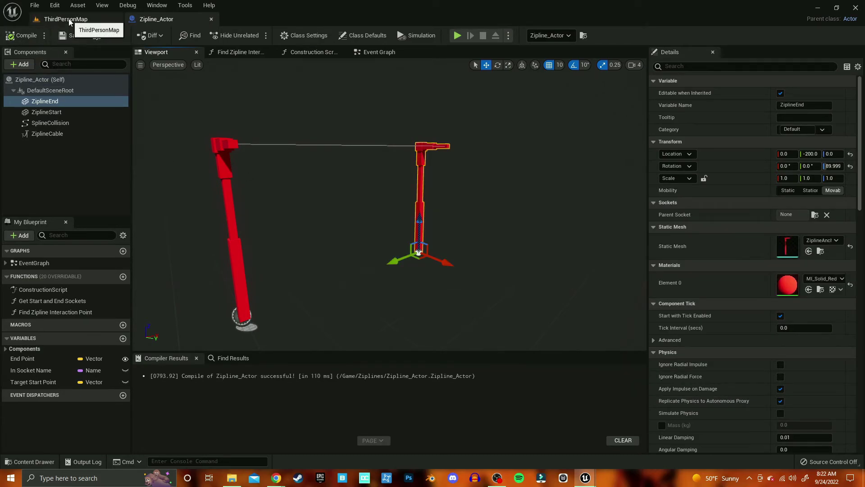
click(66, 19)
click(197, 35)
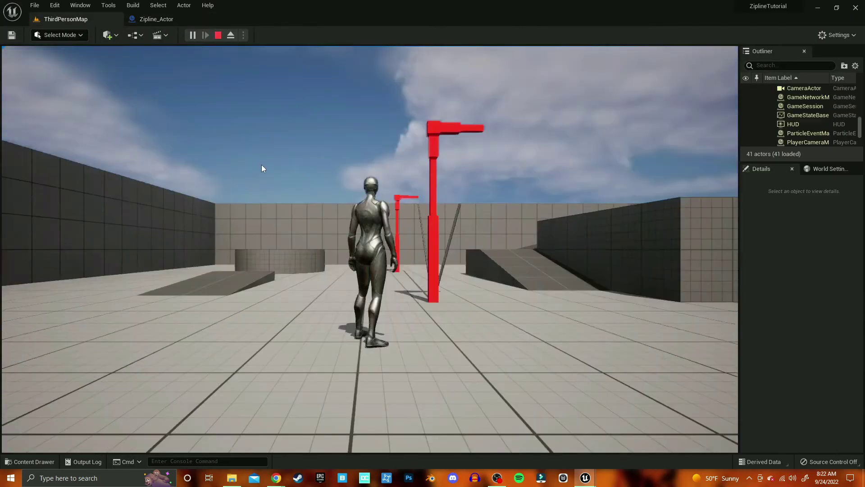
key(w)
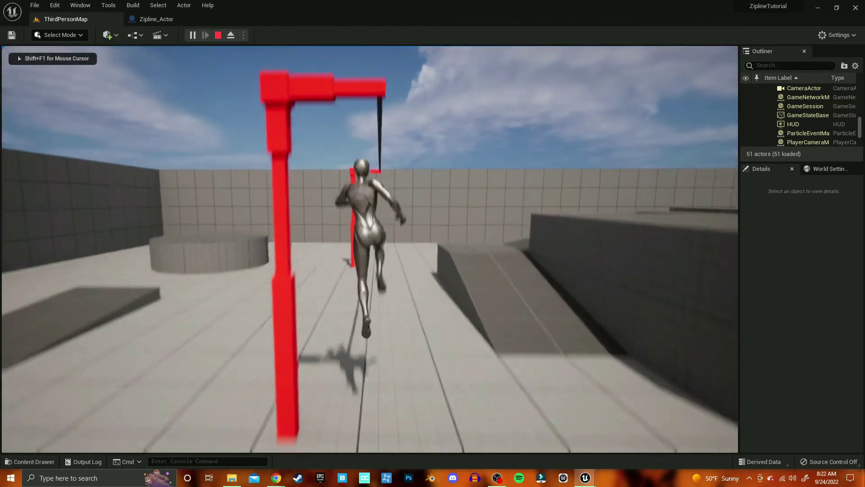
key(e)
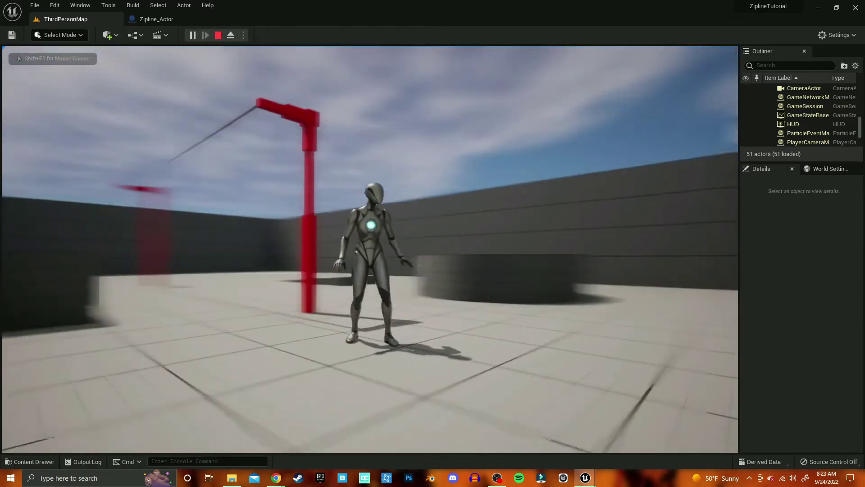
key(Escape)
click(29, 461)
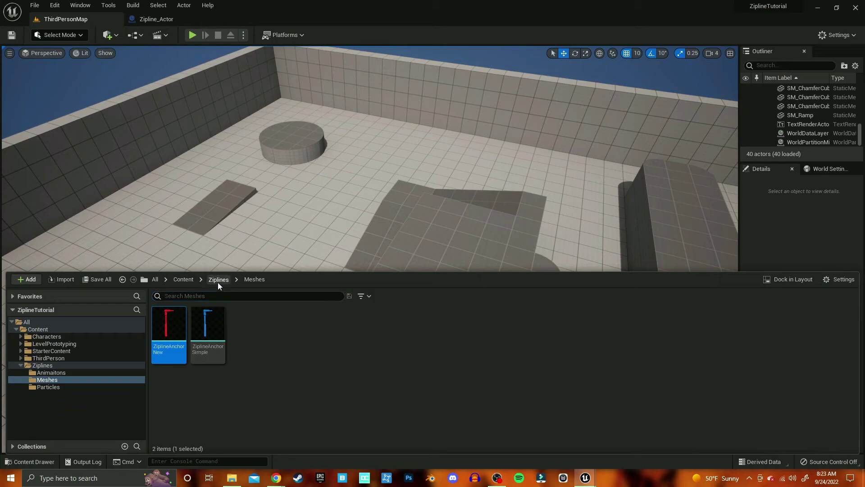
Step: Place a Zipline_Actor from the Ziplines folder on the raised platform and rotate it
click(218, 279)
drag(286, 329, 412, 272)
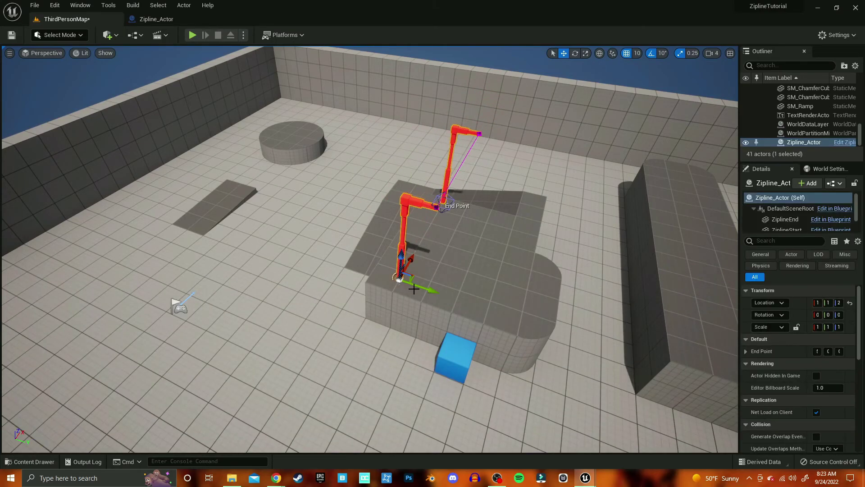
key(e)
drag(383, 318, 349, 284)
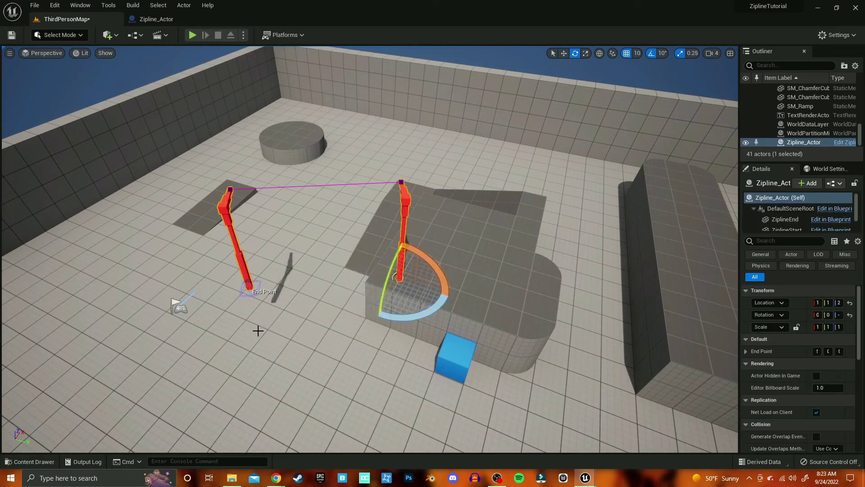
Step: Drag the zipline's End Point down to the floor on the left, then start a play test
click(250, 287)
key(w)
drag(277, 299, 88, 253)
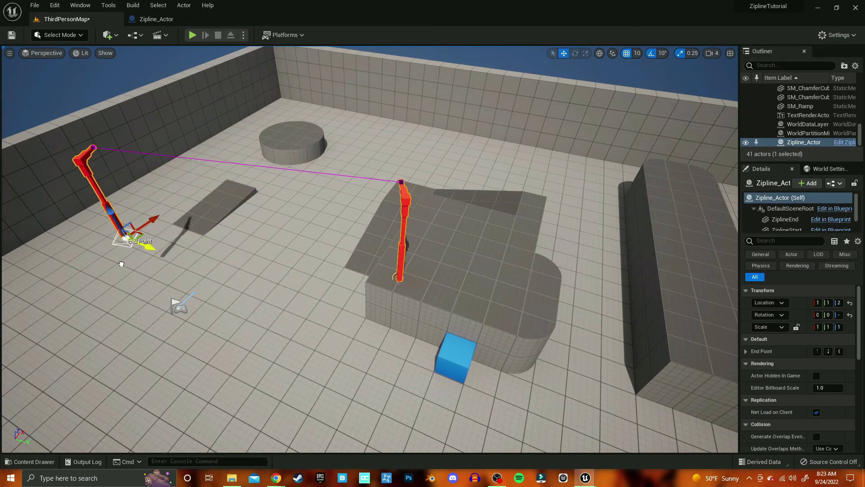
drag(86, 203, 93, 221)
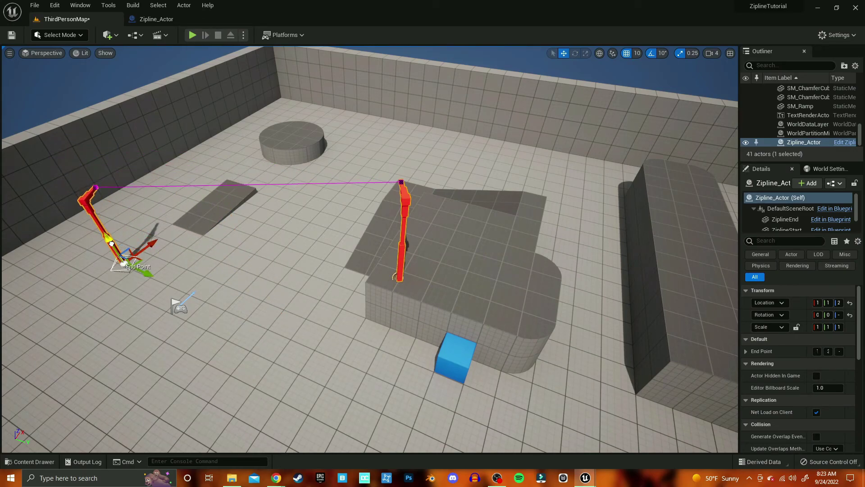
click(192, 35)
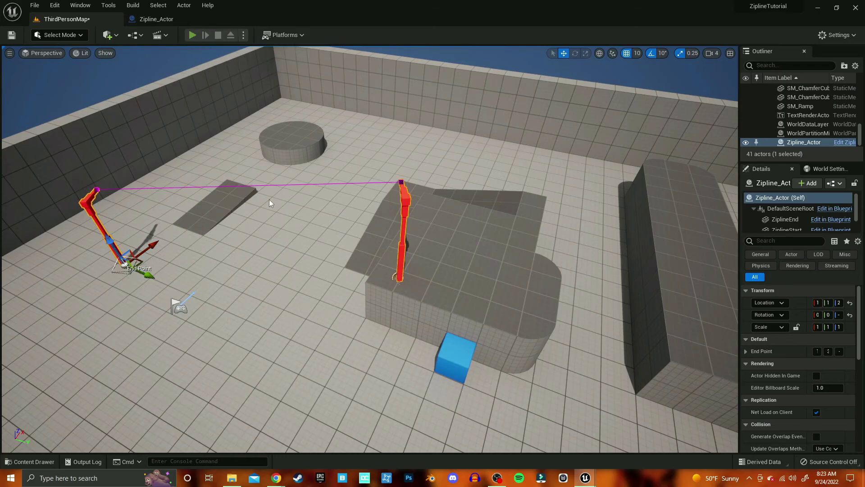
Step: Run up the ramp to the red pole and ride the new zipline, repeating the run
key(w)
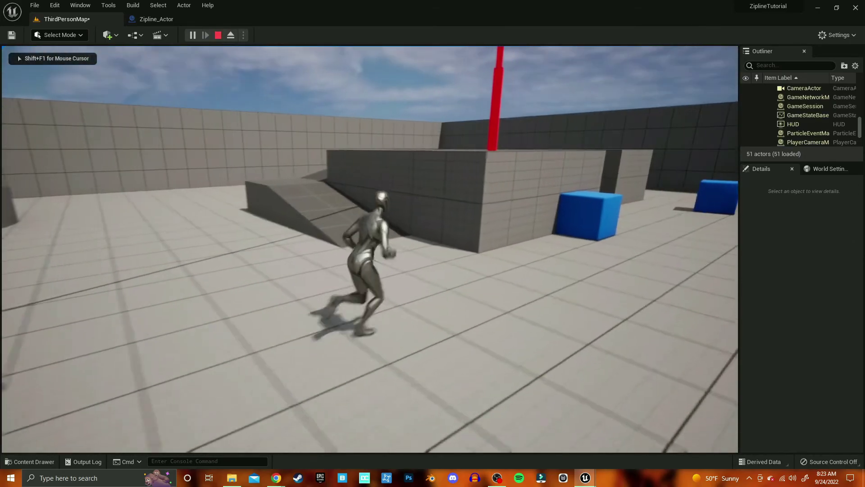
key(w)
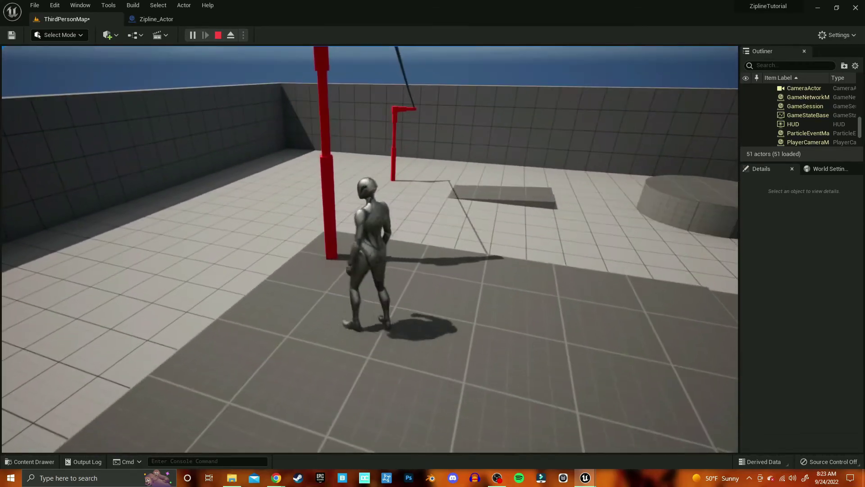
key(e)
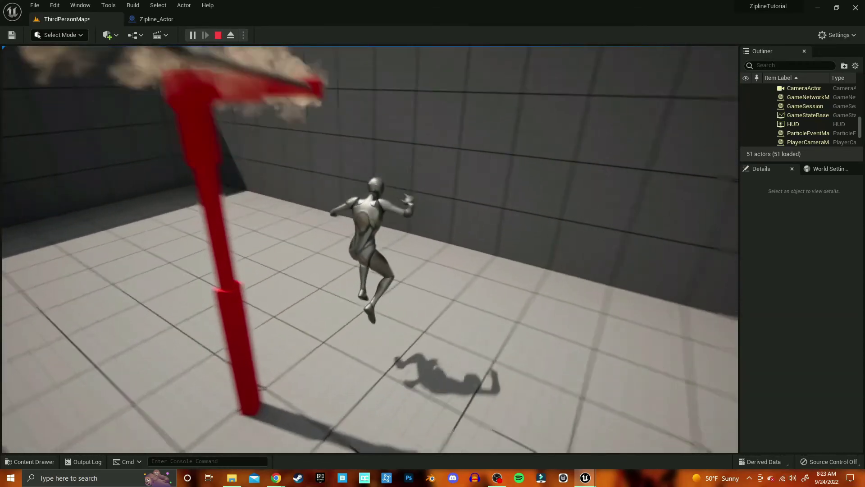
key(w)
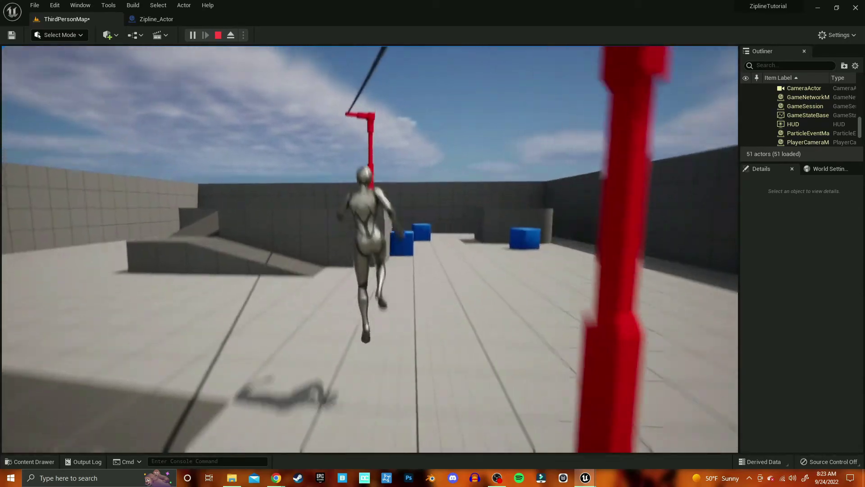
key(e)
key(w)
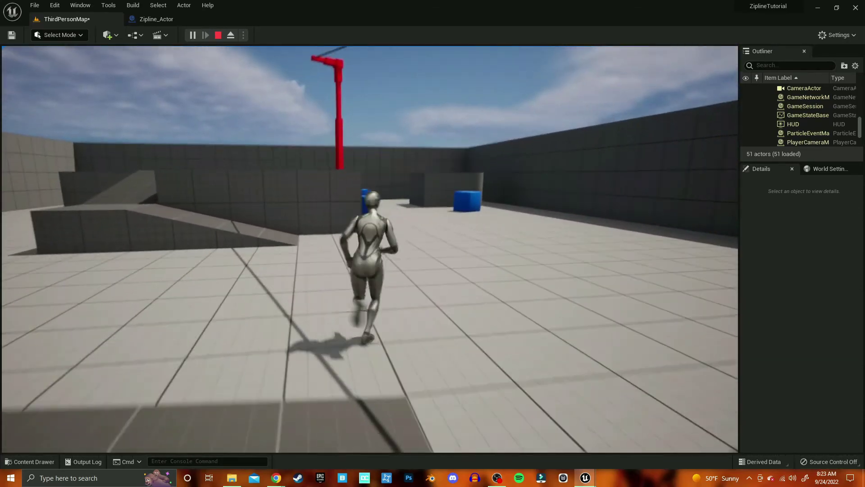
key(w)
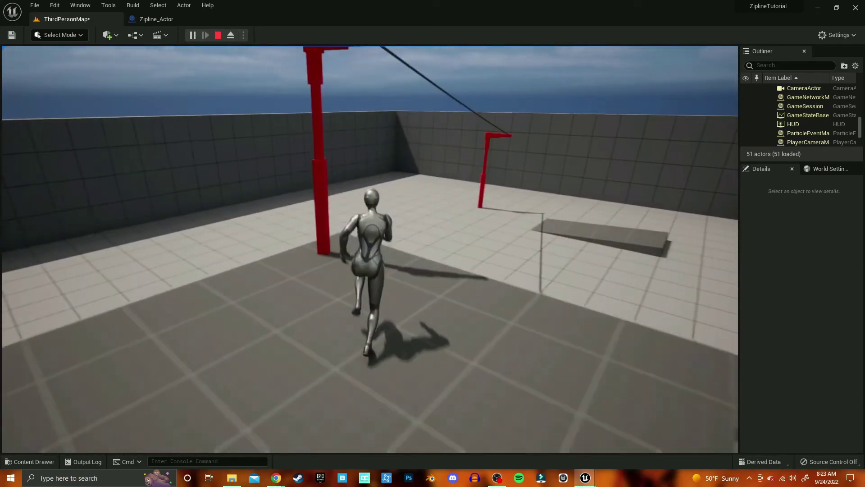
key(e)
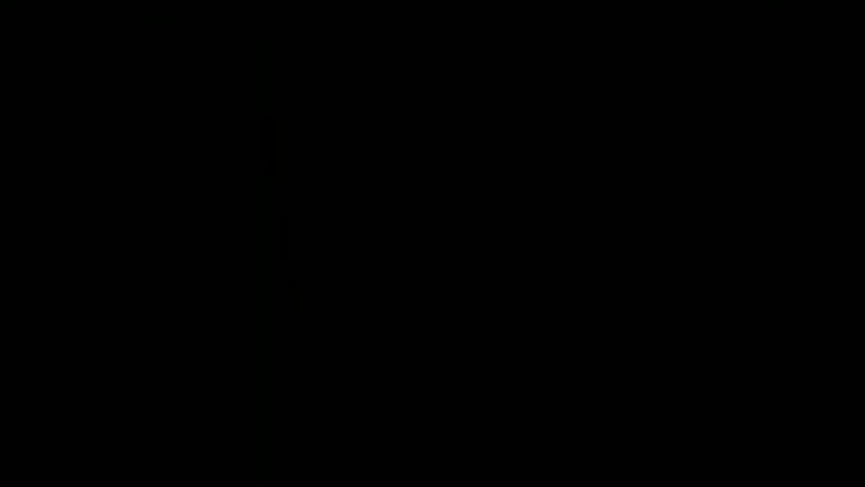